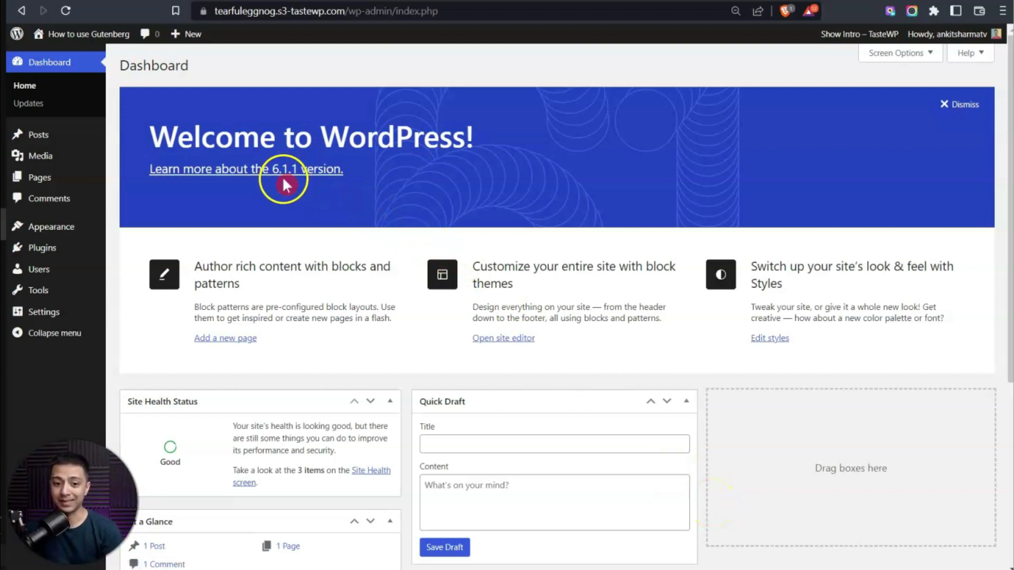
# - Go to the Installed Plugins list, which shows only Classic Editor version 1.6.2
pyautogui.click(30, 252)
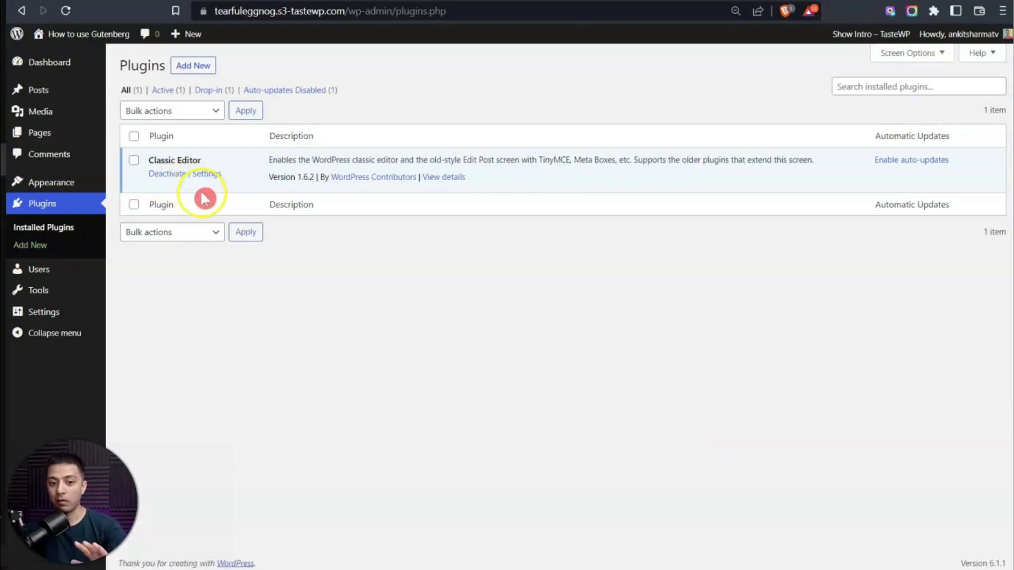
pyautogui.click(293, 226)
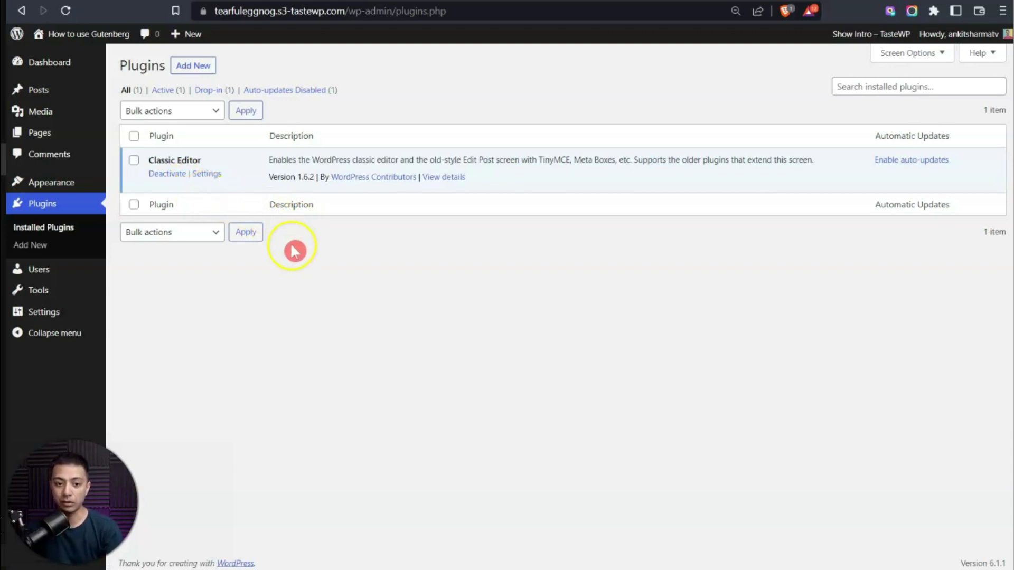
pyautogui.moveTo(40, 134)
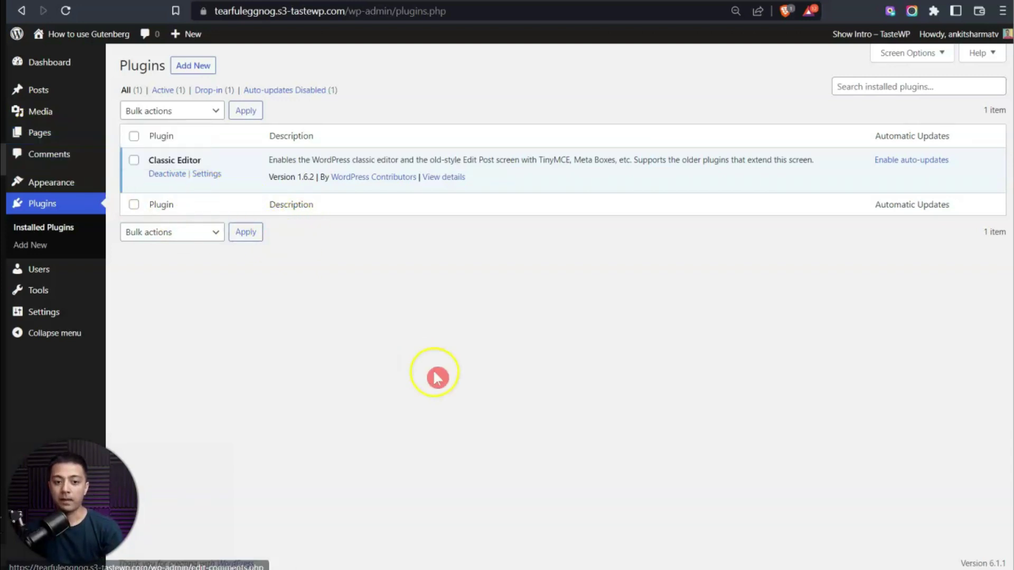
# - Start a new classic-editor page titled 'Classic Editor' and move into its empty body
pyautogui.click(149, 155)
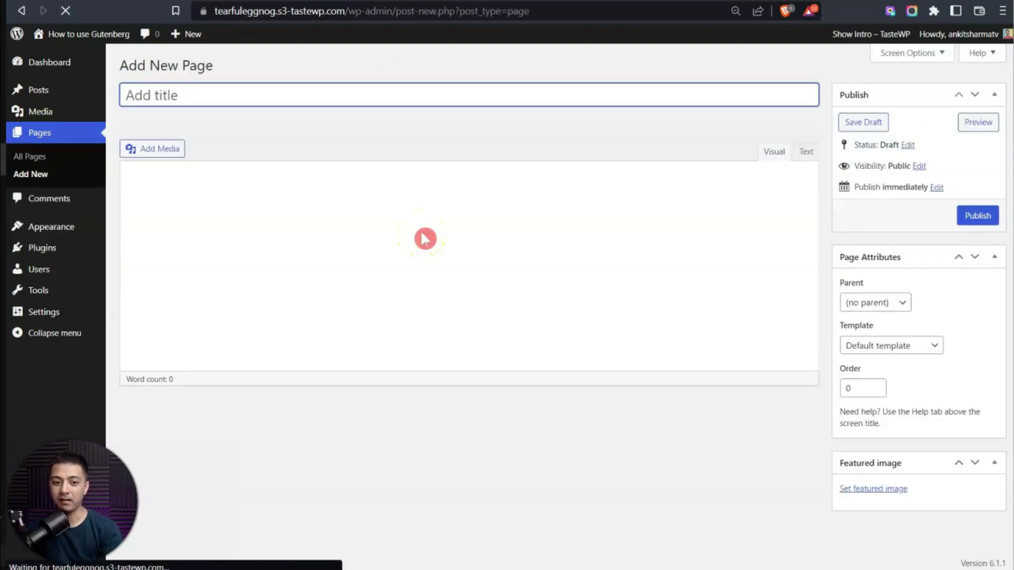
pyautogui.click(388, 112)
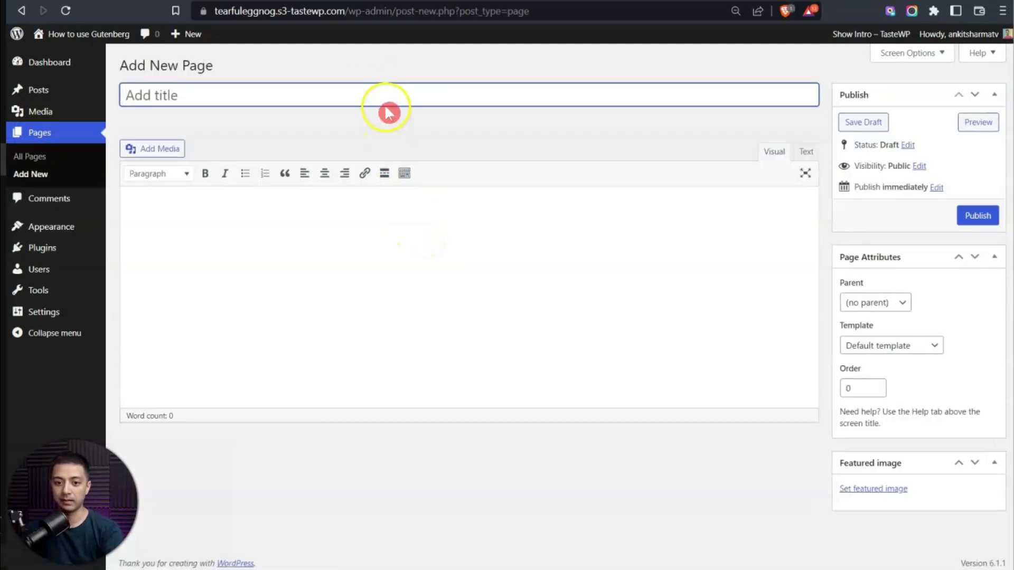
pyautogui.write('Classic Editor')
pyautogui.click(345, 250)
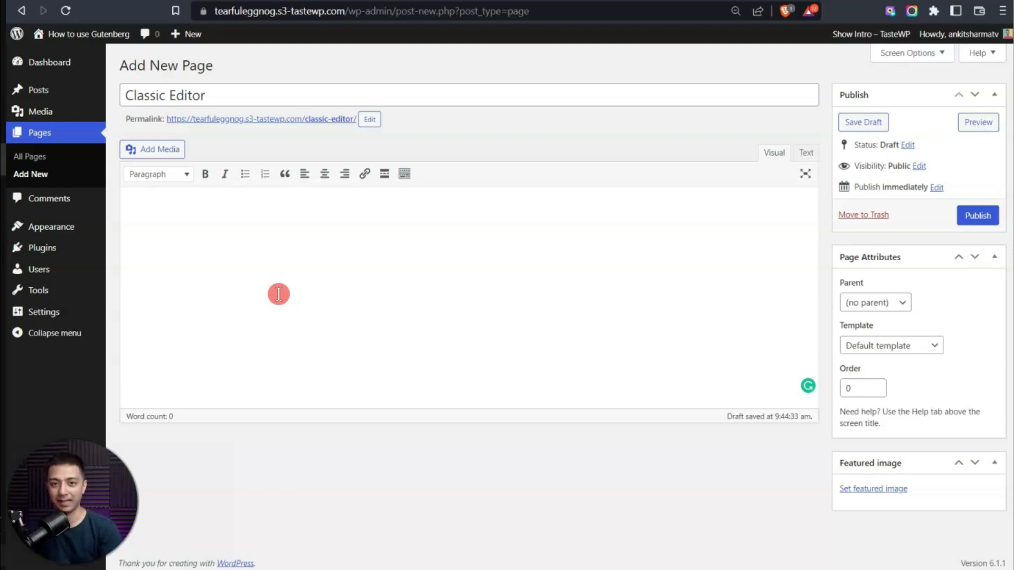
# - Leave the editor, deactivate and delete the Classic Editor plugin, then return to the Dashboard
pyautogui.click(80, 248)
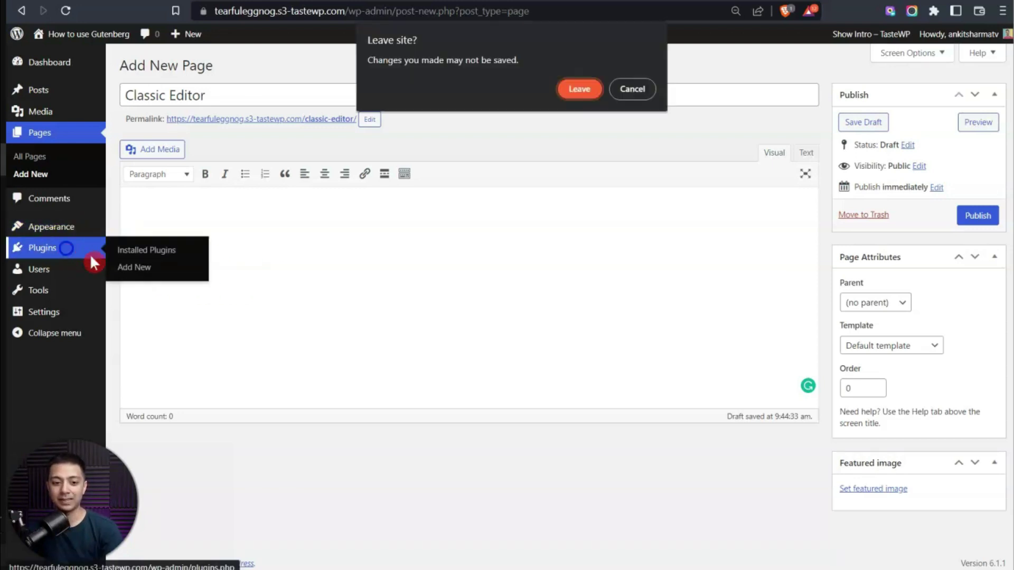
pyautogui.click(580, 88)
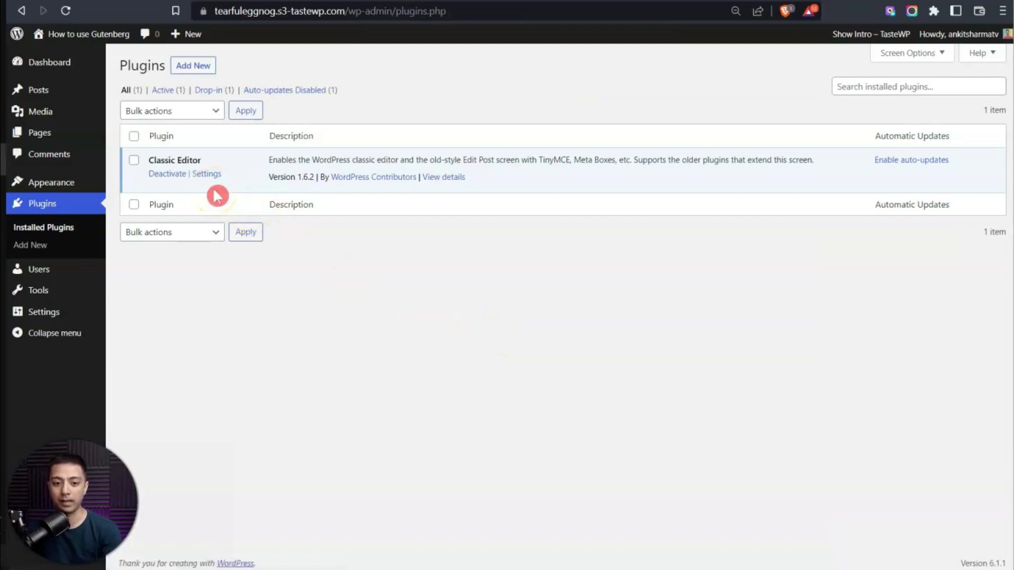
pyautogui.click(165, 176)
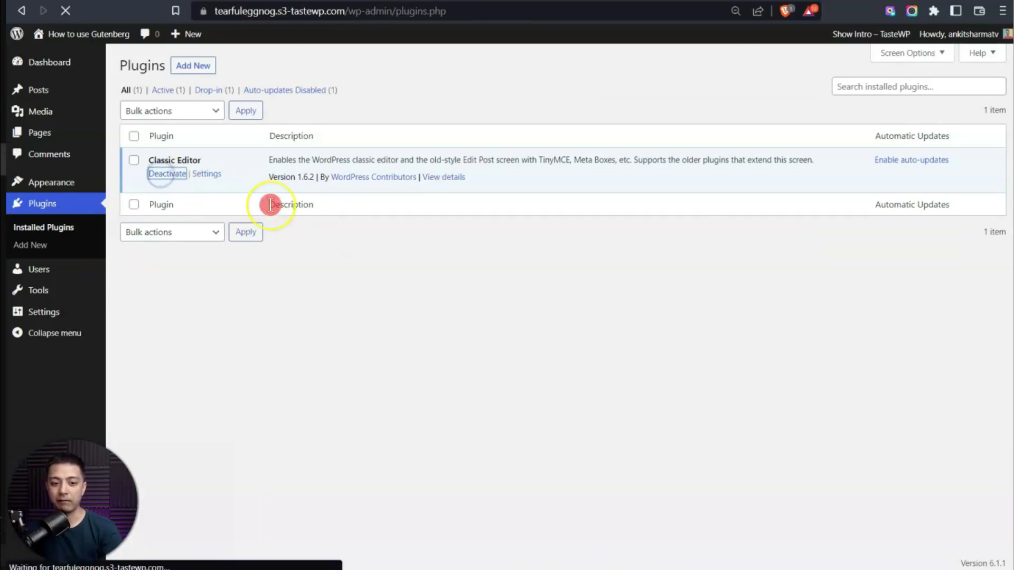
pyautogui.click(192, 216)
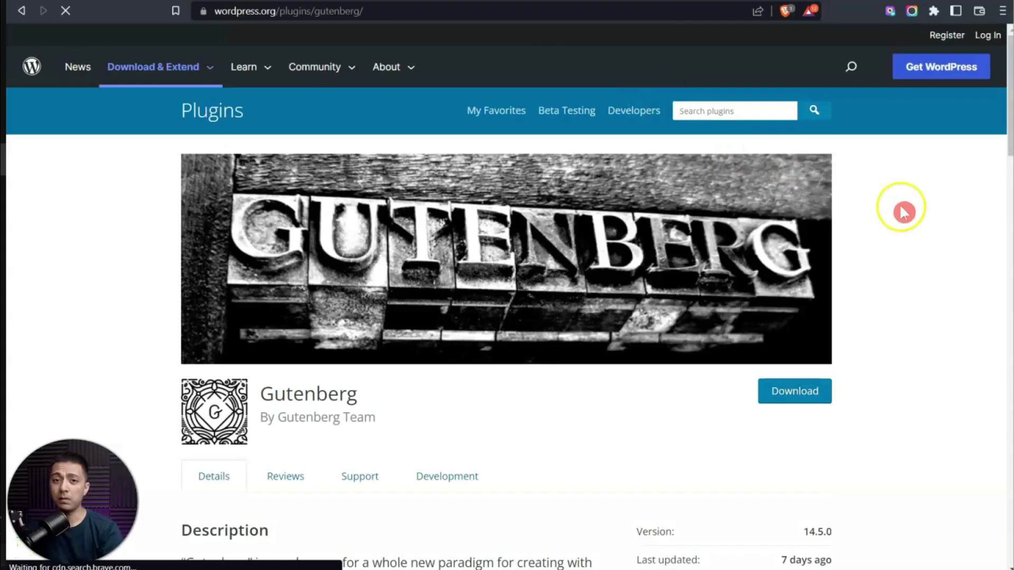
pyautogui.scroll(-3, 946, 306)
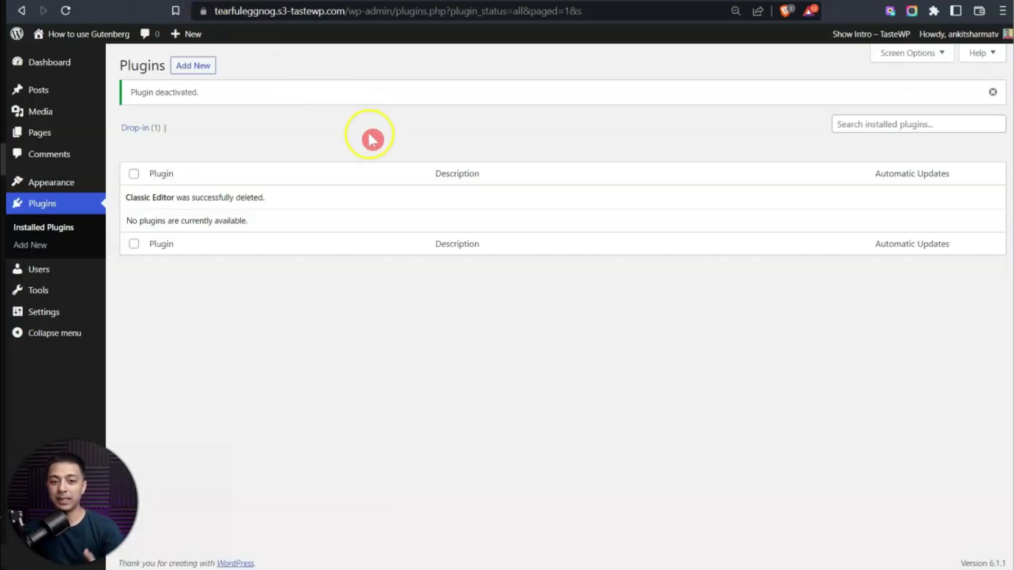
pyautogui.click(101, 64)
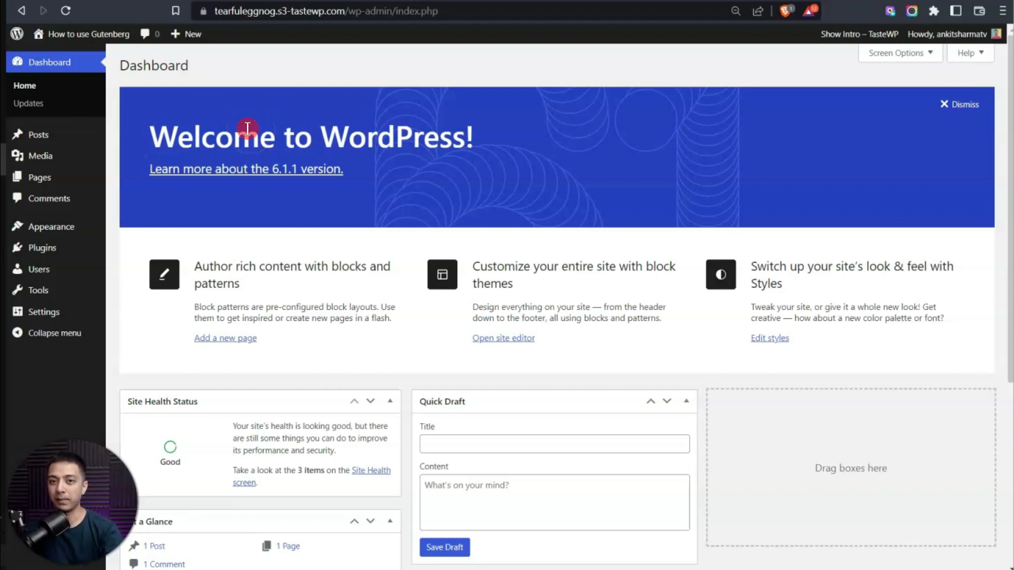
# - Create a block-editor page titled 'Gutenberg Sample', dismissing the welcome guide, and save it as a draft
pyautogui.click(74, 180)
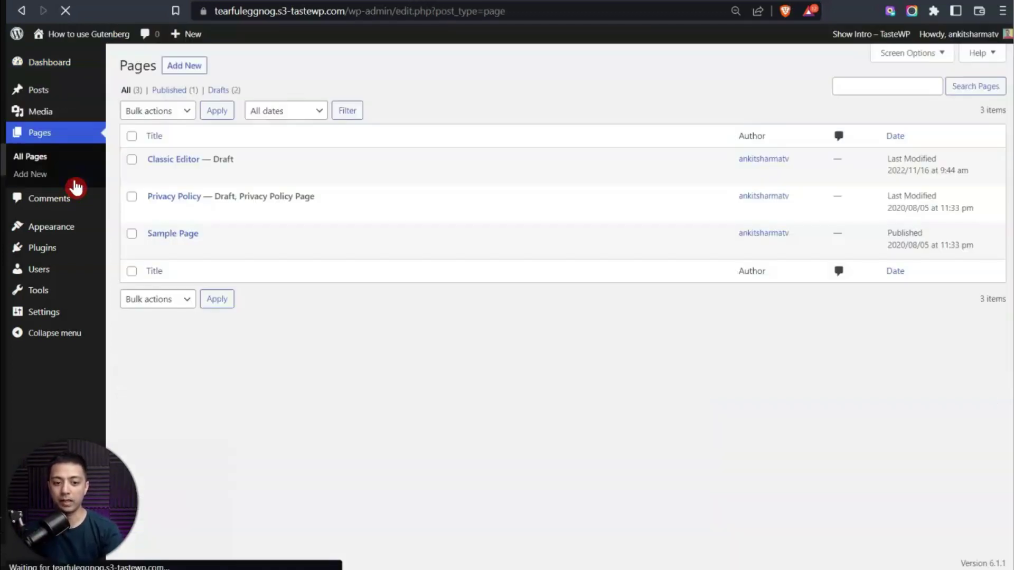
pyautogui.click(177, 69)
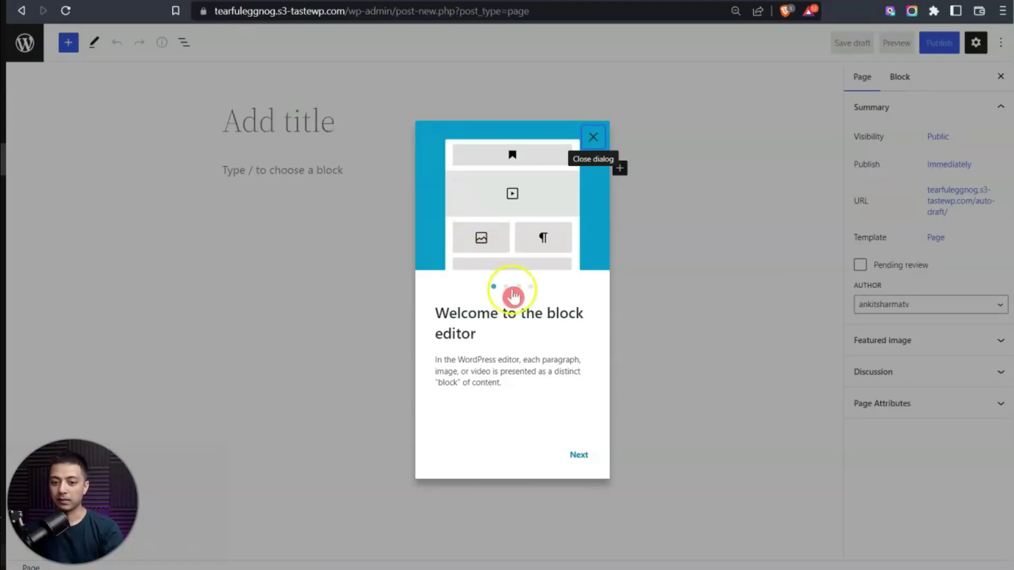
pyautogui.click(597, 141)
pyautogui.click(292, 134)
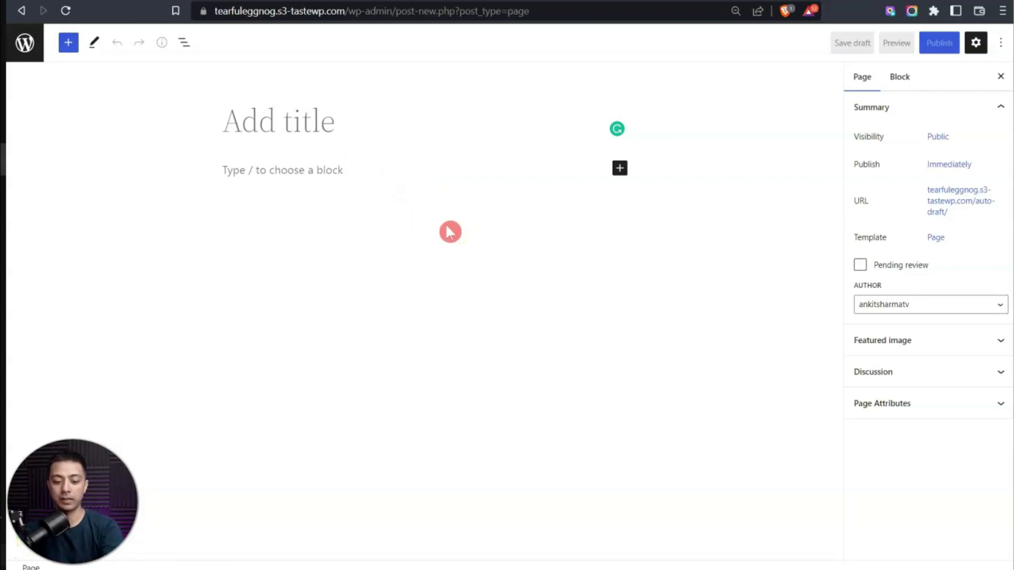
pyautogui.write('Gutenberg Sample')
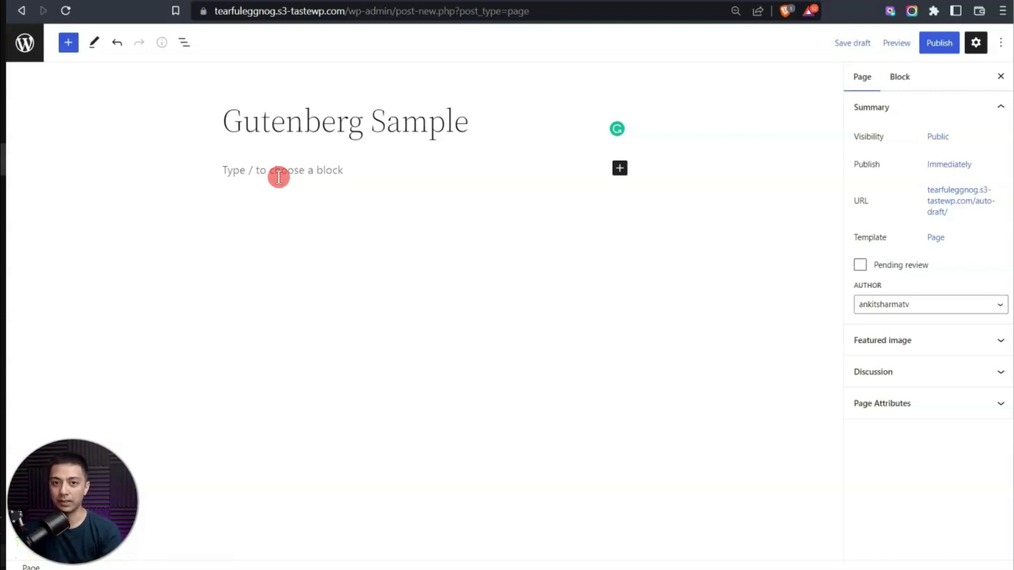
pyautogui.hotkey('ctrl', 's')
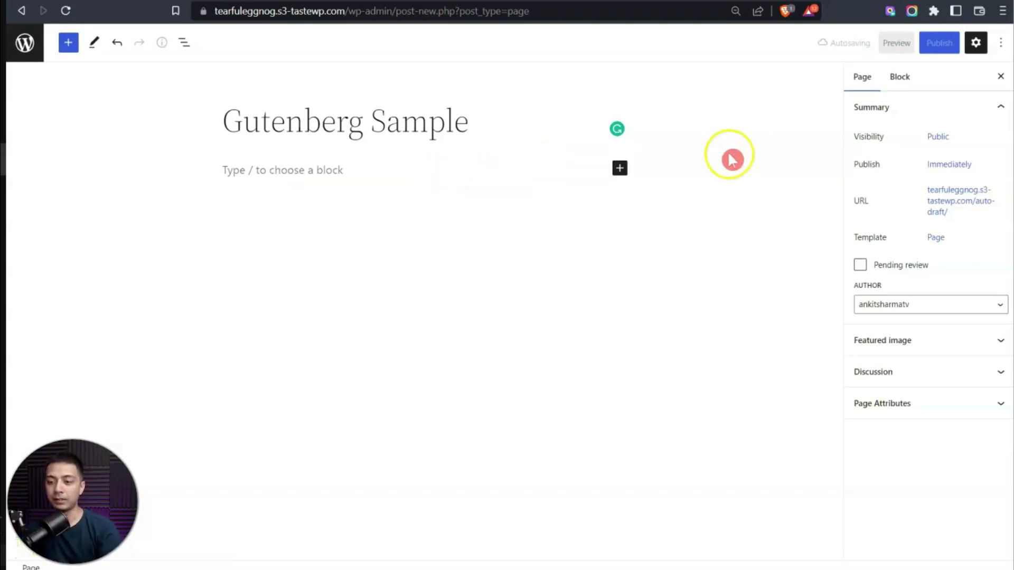
pyautogui.click(1001, 44)
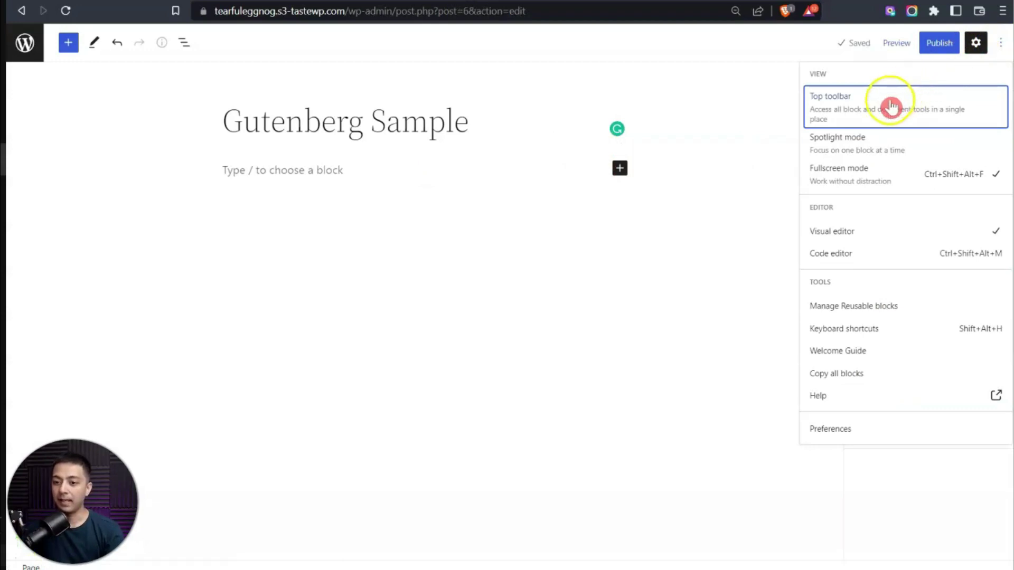
pyautogui.click(878, 186)
pyautogui.moveTo(42, 75)
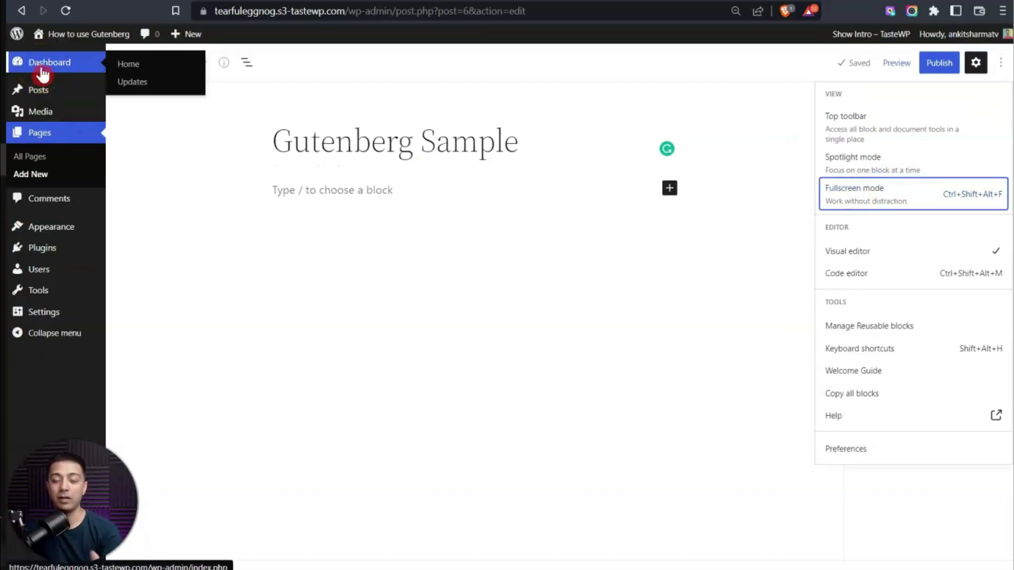
pyautogui.moveTo(39, 299)
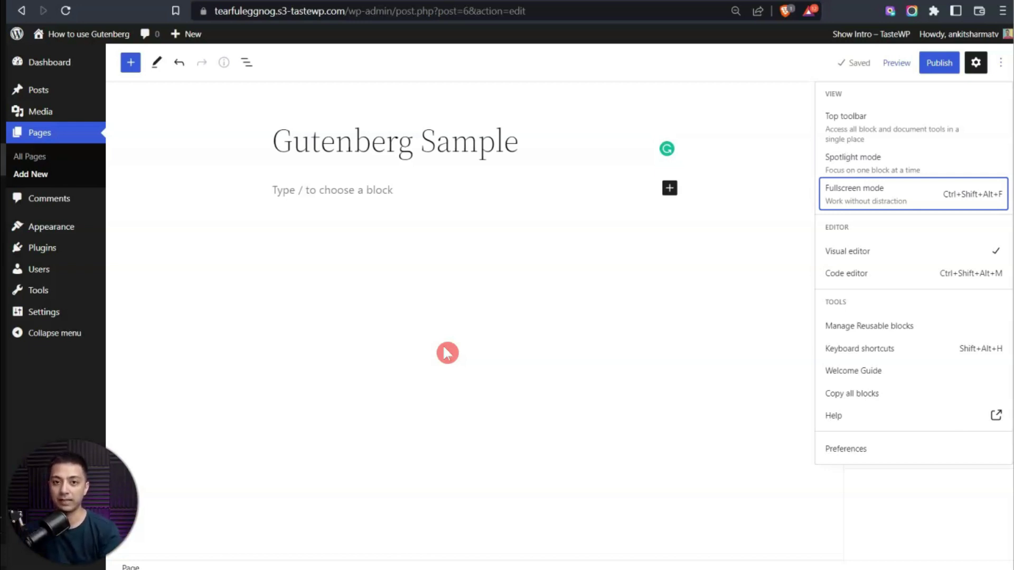
pyautogui.click(498, 328)
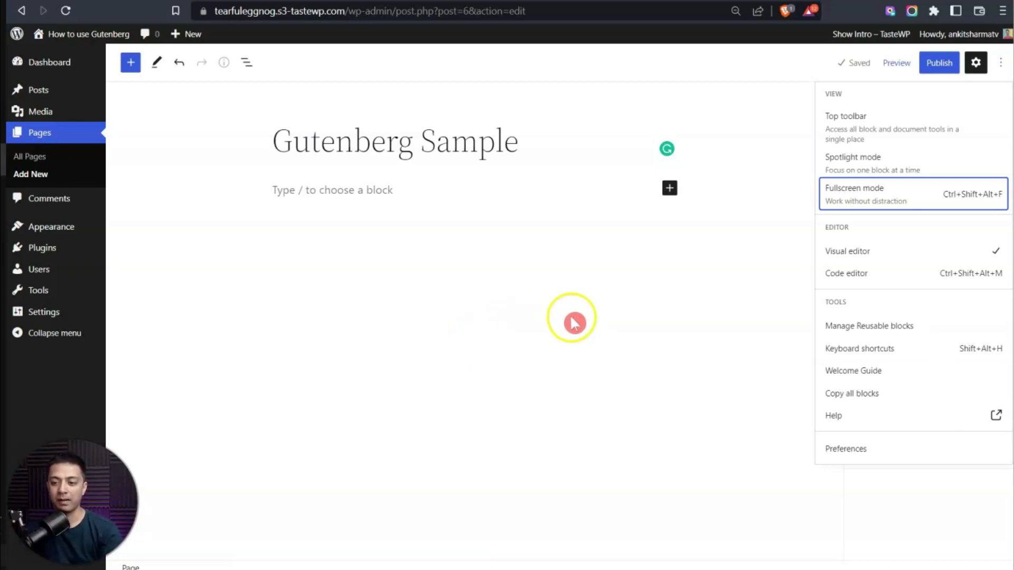
pyautogui.click(850, 204)
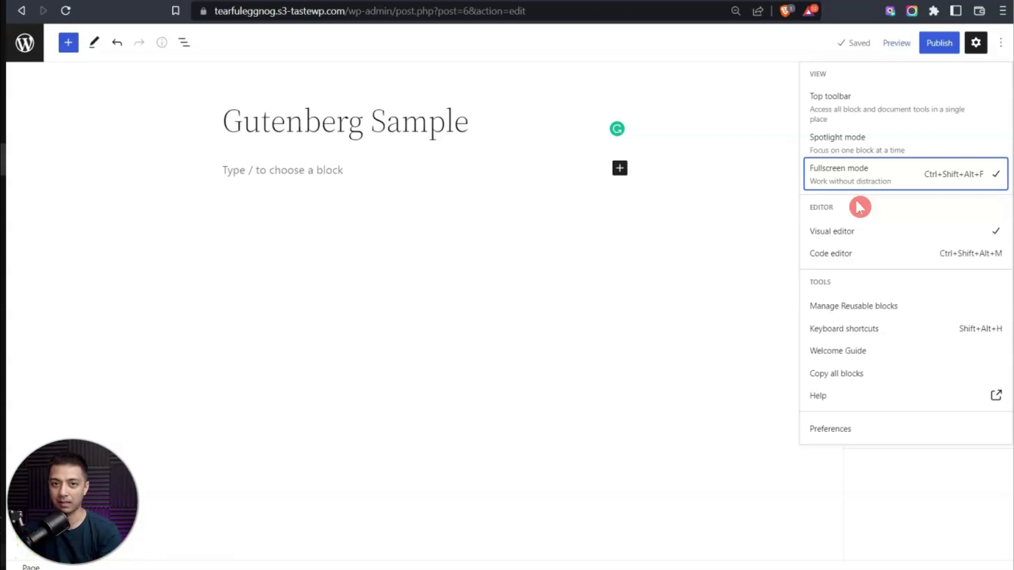
pyautogui.click(855, 401)
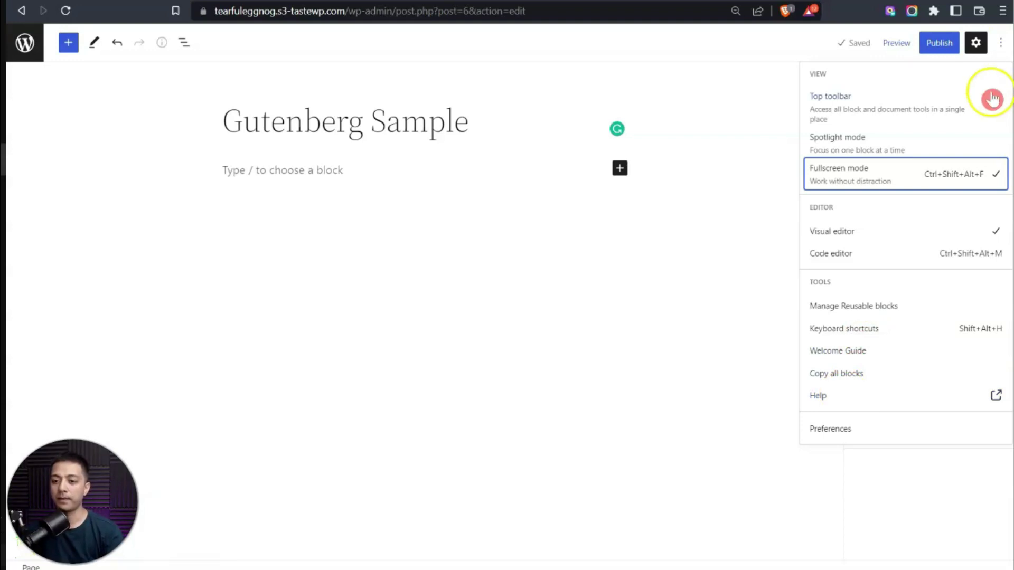
pyautogui.click(1002, 47)
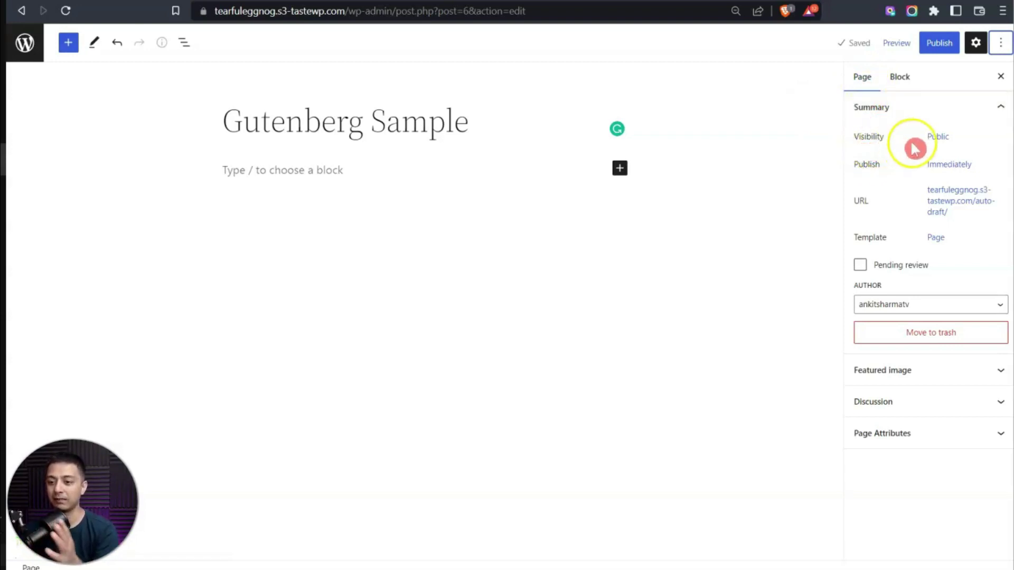
# - Toggle between the Block and Page sidebar tabs, then put the cursor in the empty paragraph below the title
pyautogui.click(950, 166)
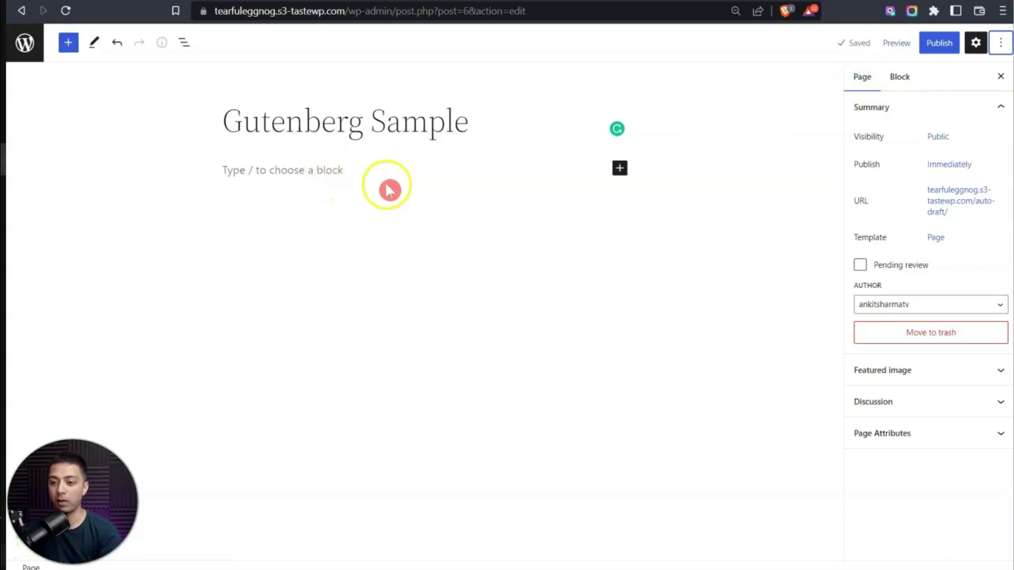
pyautogui.click(900, 77)
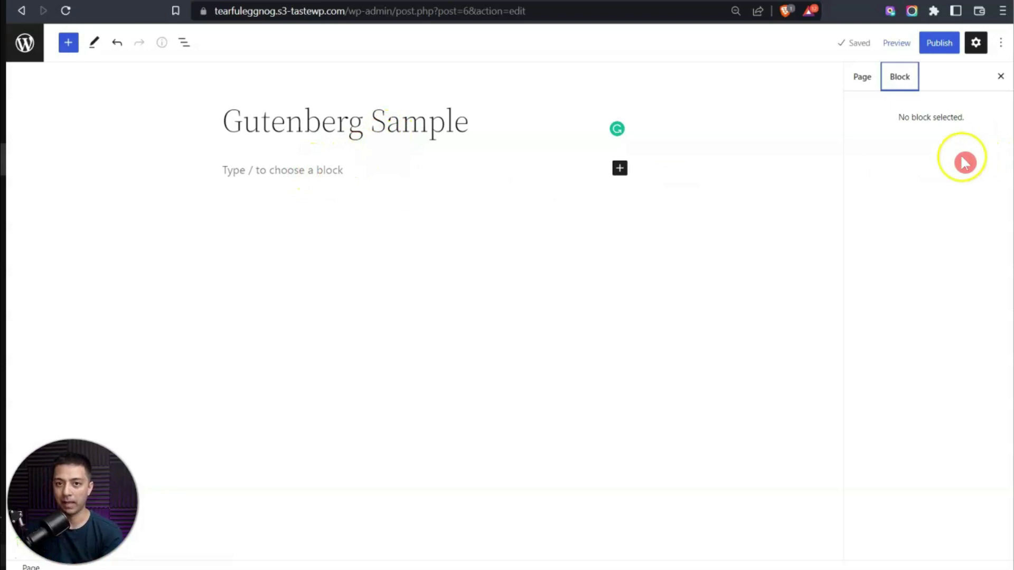
pyautogui.click(858, 83)
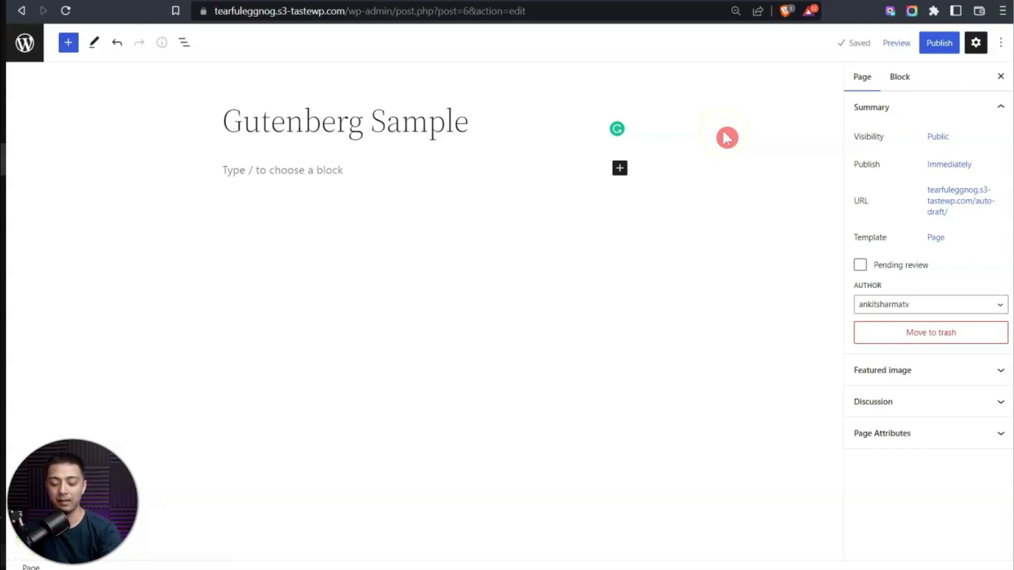
pyautogui.press('Return')
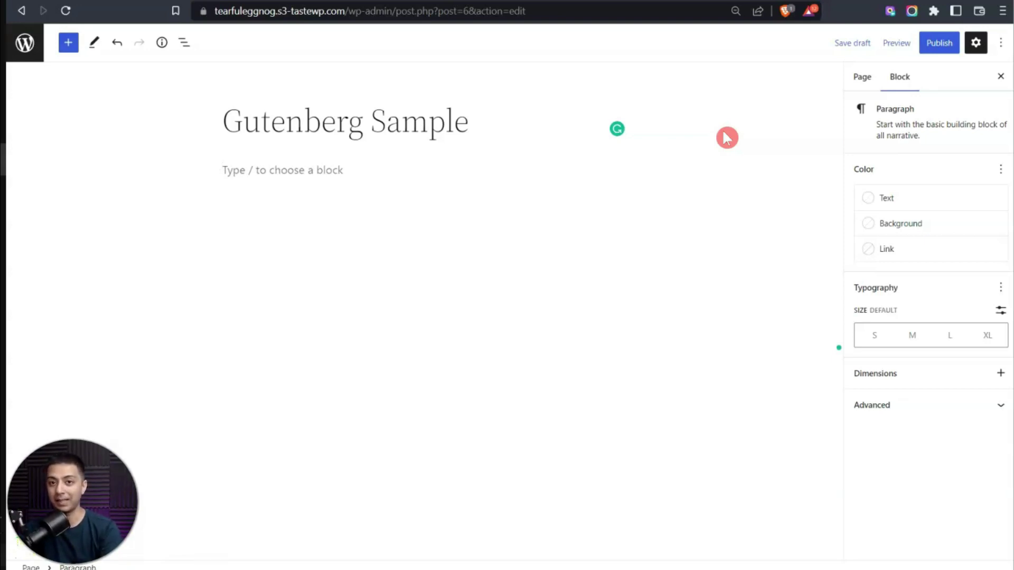
pyautogui.click(734, 124)
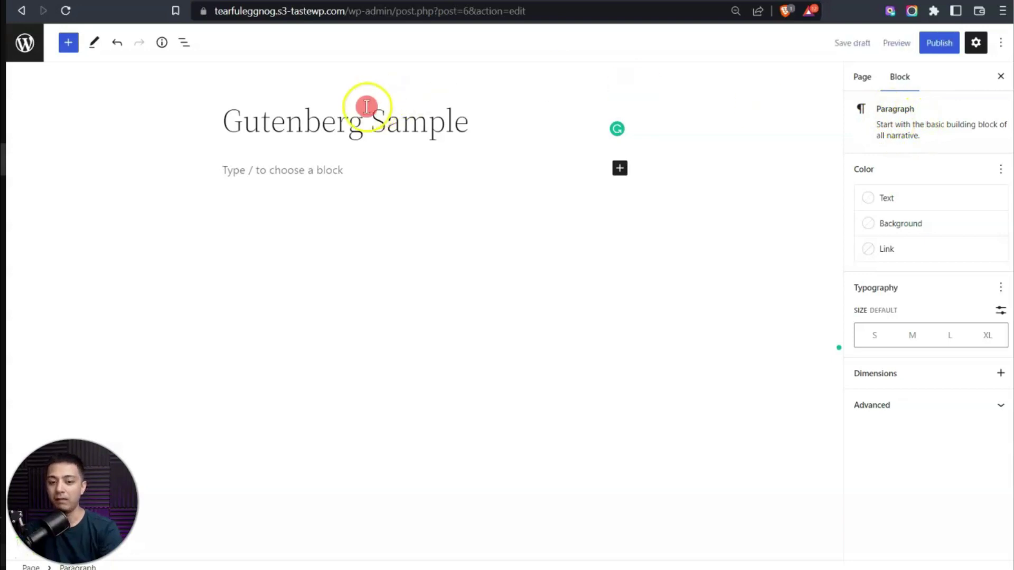
pyautogui.click(291, 197)
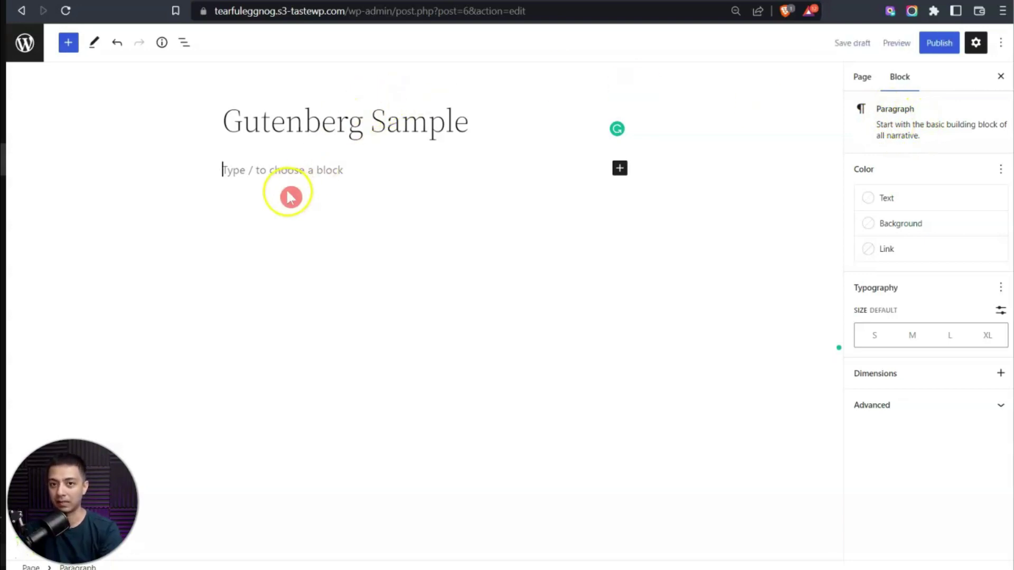
# - Paste the Lorem Ipsum sample text and set its text colour to orange
pyautogui.write("Lorem Ipsum is simply dummy text of the printing and typesetting industry. Lorem Ipsum has been the industry's standard dummy text ever since the 1500s, when an unknown printer took a galley of type and scrambled it to make a type specimen book. It has survived not only five centuries, but also the leap into electronic typesetting, remaining essentially unchanged. It was popularised in the 1960s with the release of Letraset sheets containing Lorem Ipsum passages, and more recently with desktop publishing software like Aldus PageMaker including versions of Lorem Ipsum.")
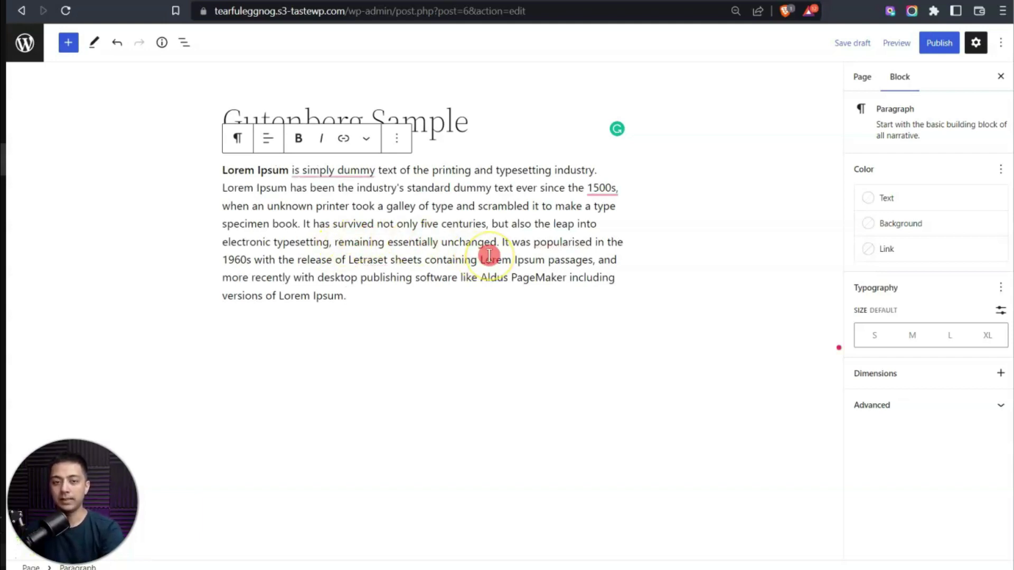
pyautogui.click(883, 201)
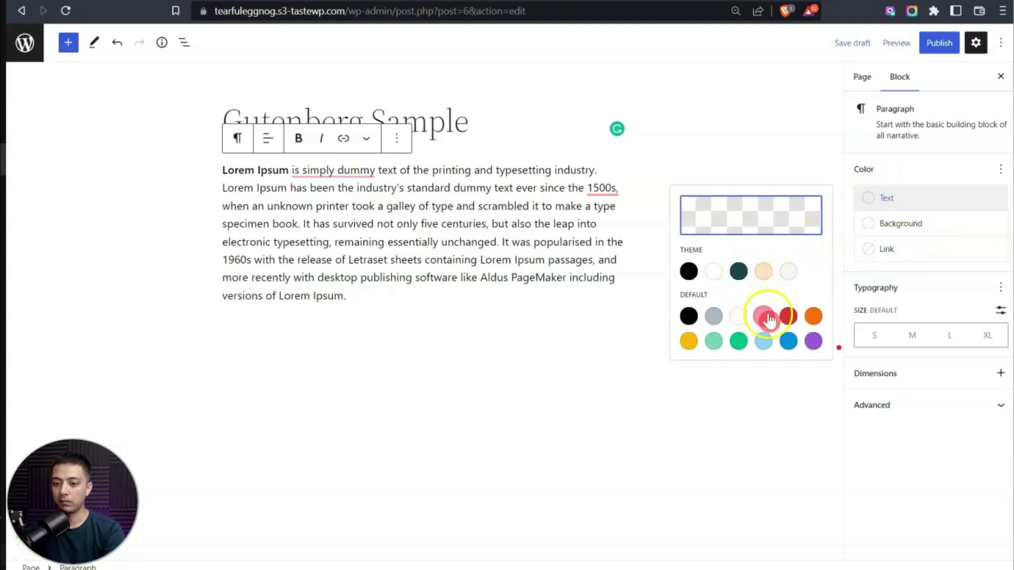
pyautogui.click(767, 318)
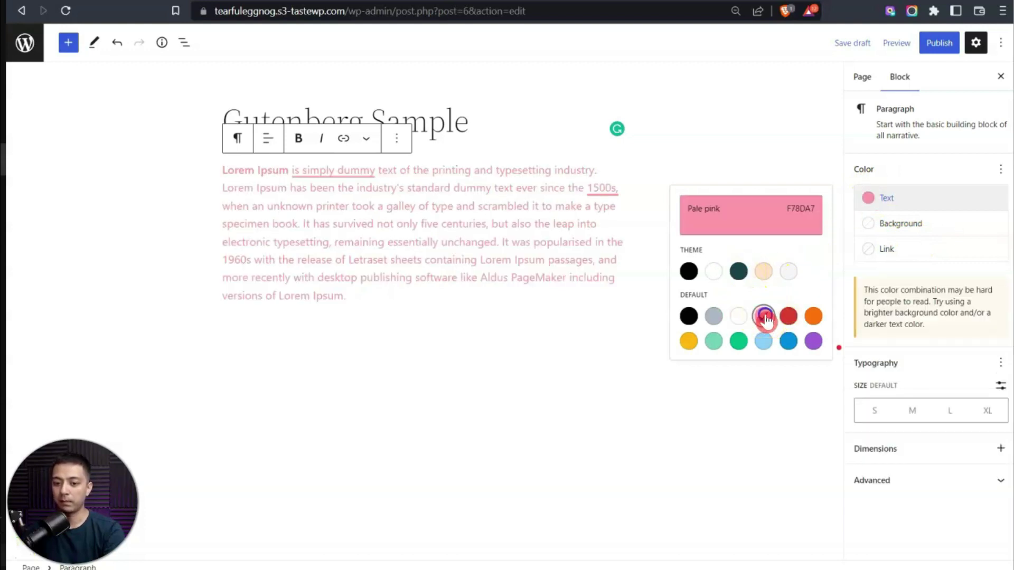
pyautogui.click(813, 317)
# - Check the paragraph's Background, Link and typography options, then return to the text
pyautogui.click(972, 227)
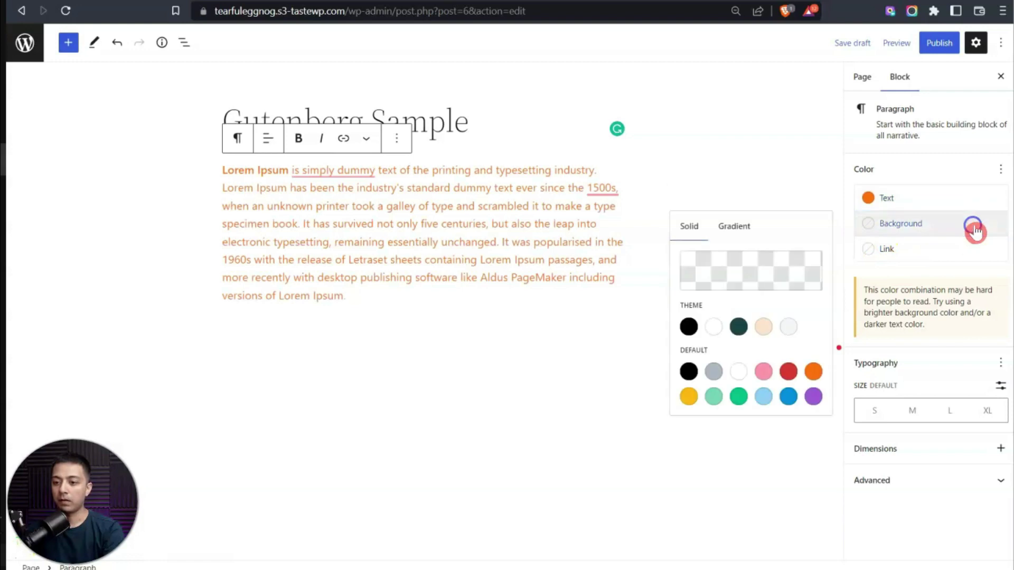
pyautogui.click(947, 257)
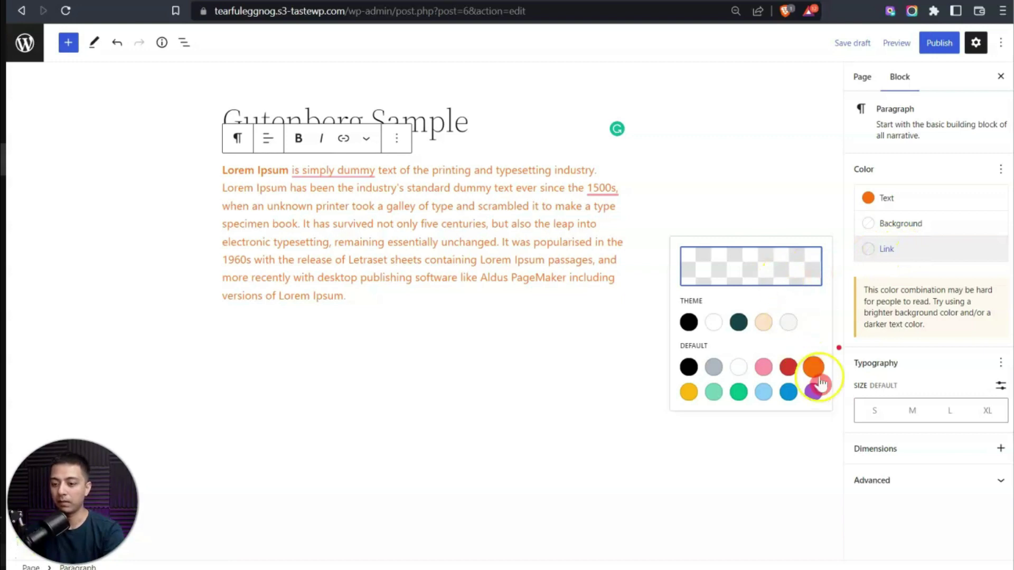
pyautogui.click(999, 364)
pyautogui.click(999, 368)
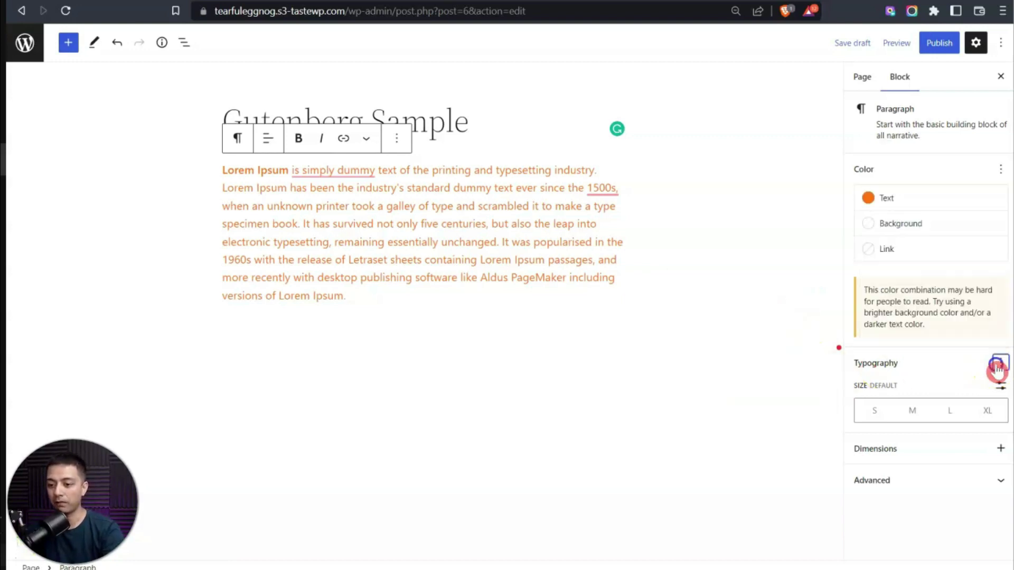
pyautogui.click(388, 227)
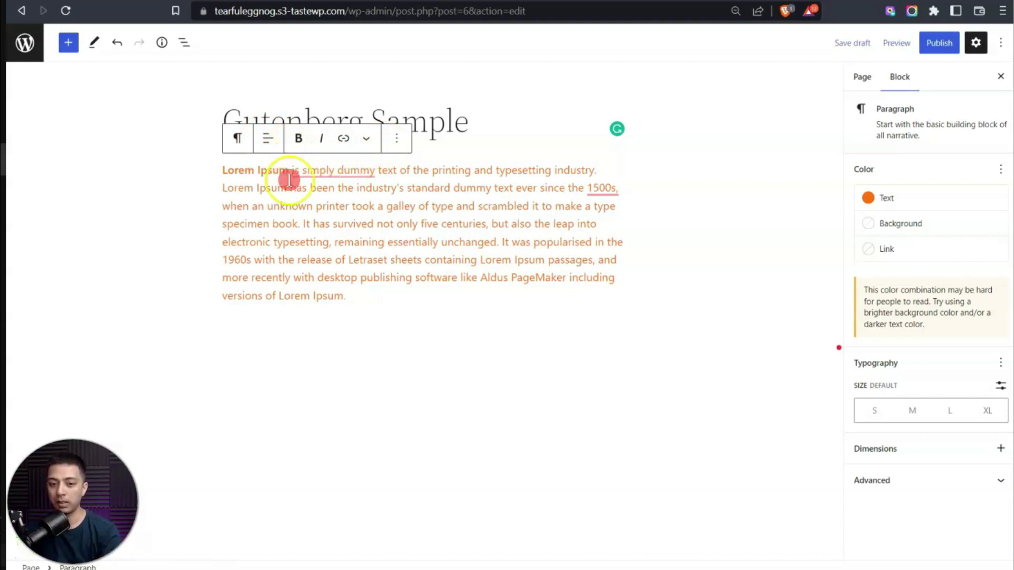
# - Select the paragraph and turn on Top toolbar in the editor's Options menu
pyautogui.click(386, 287)
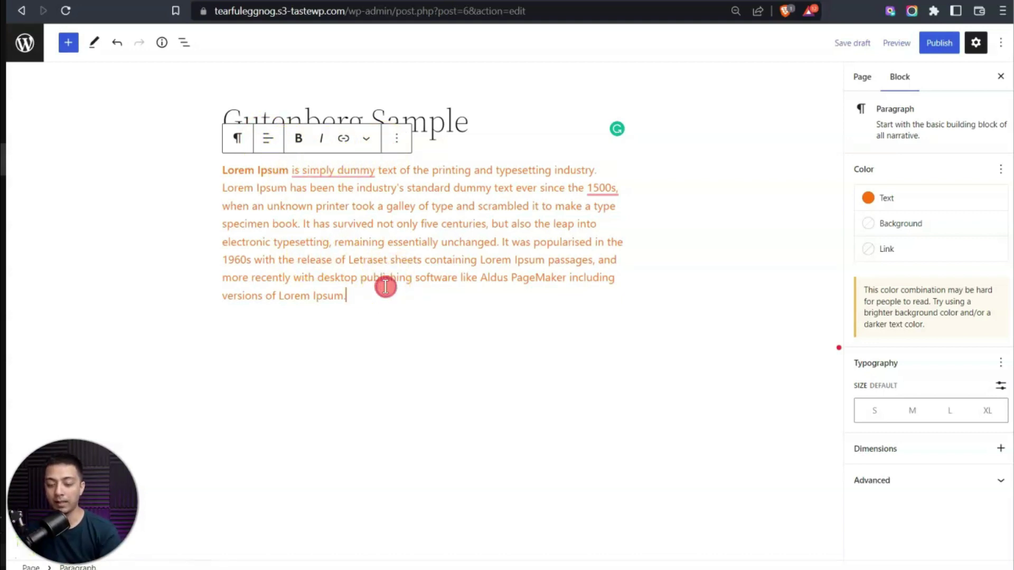
pyautogui.click(254, 151)
pyautogui.click(398, 159)
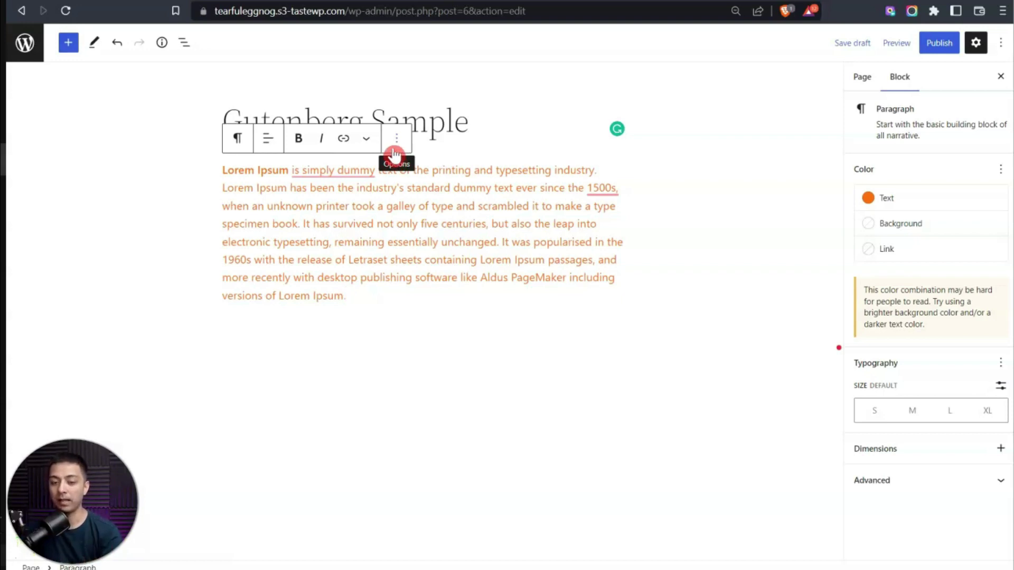
pyautogui.click(1002, 51)
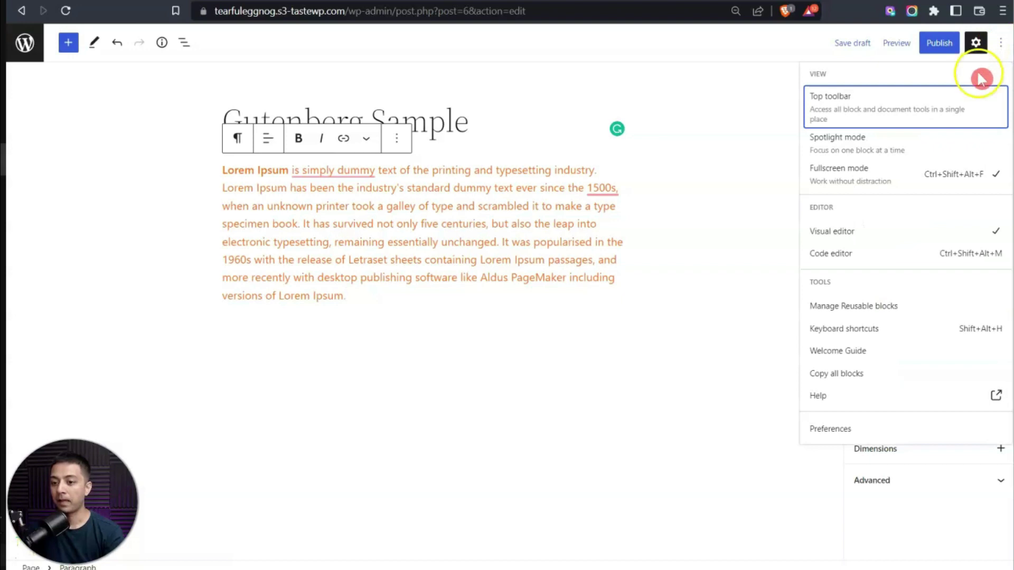
pyautogui.click(840, 111)
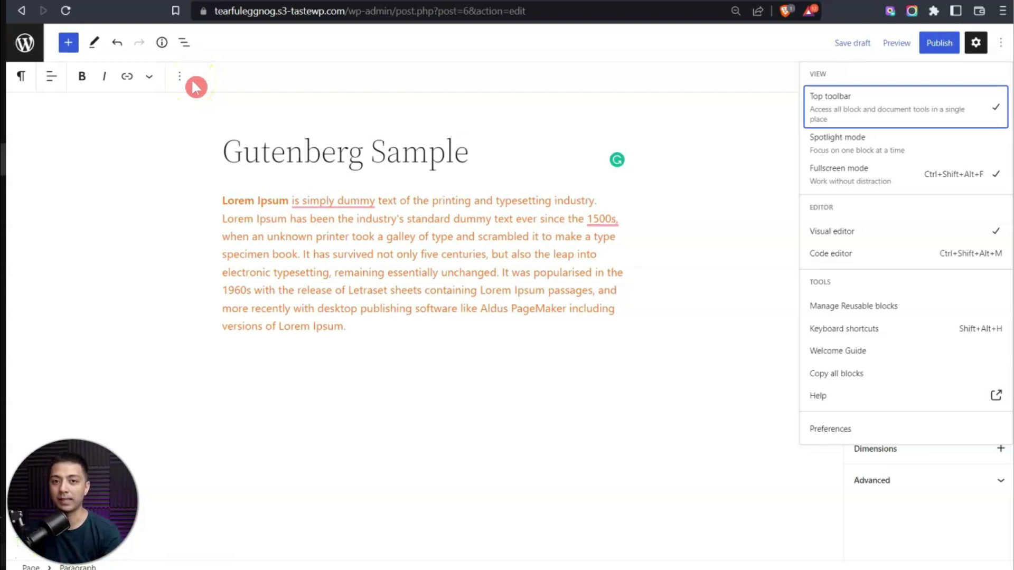
# - Make 'printing' bold and 'dummy' italic in the paragraph
pyautogui.click(389, 207)
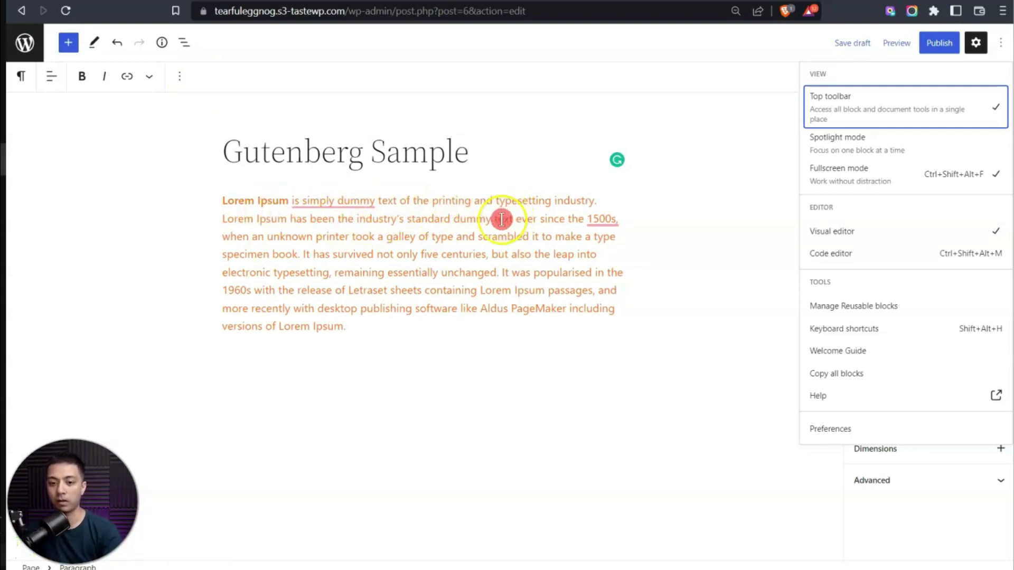
pyautogui.doubleClick(445, 203)
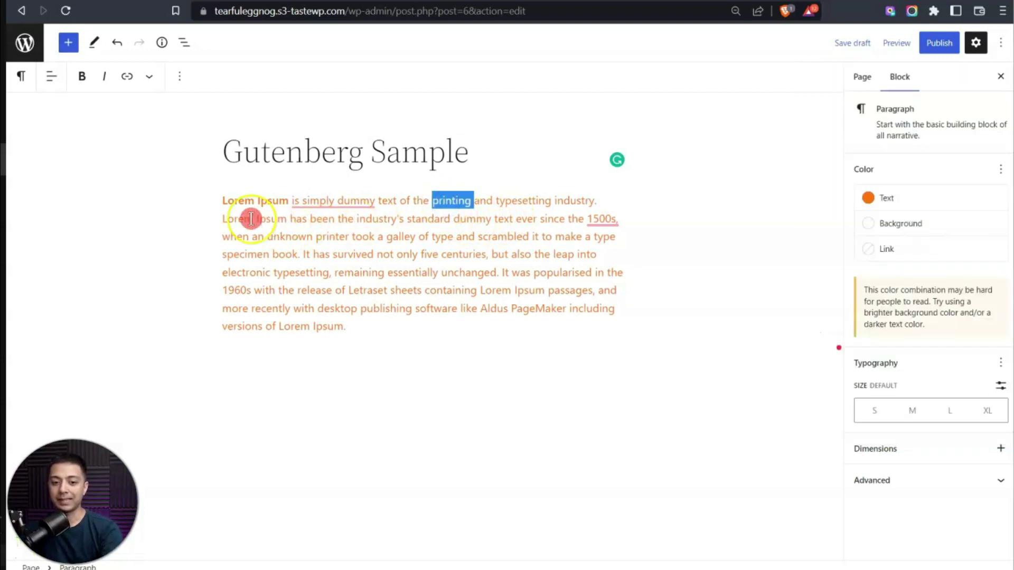
pyautogui.click(81, 76)
pyautogui.doubleClick(471, 219)
pyautogui.click(104, 76)
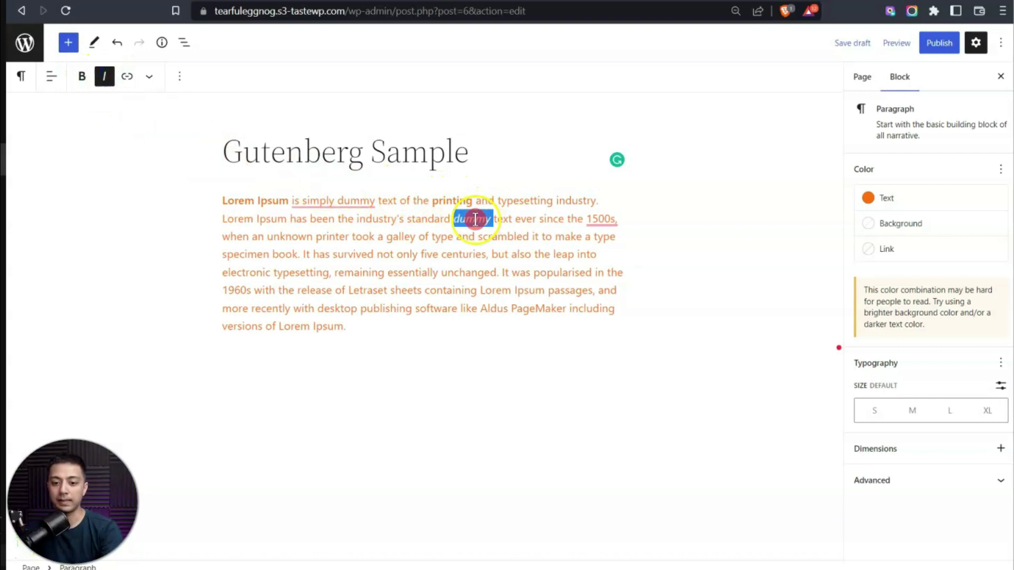
# - Select 'typesetting', open the link popover, and dismiss it without adding a link
pyautogui.doubleClick(526, 201)
pyautogui.click(126, 77)
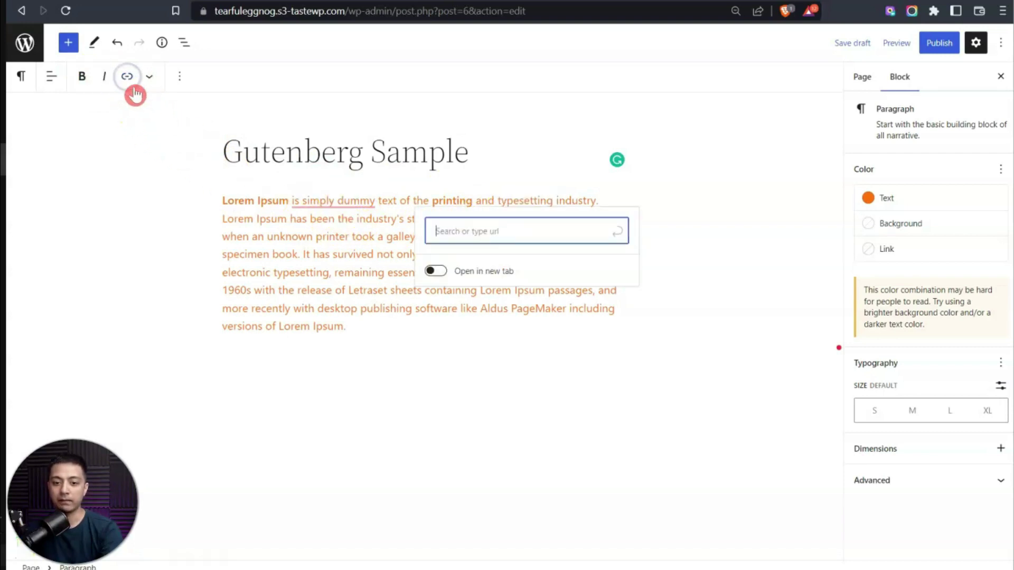
pyautogui.click(438, 193)
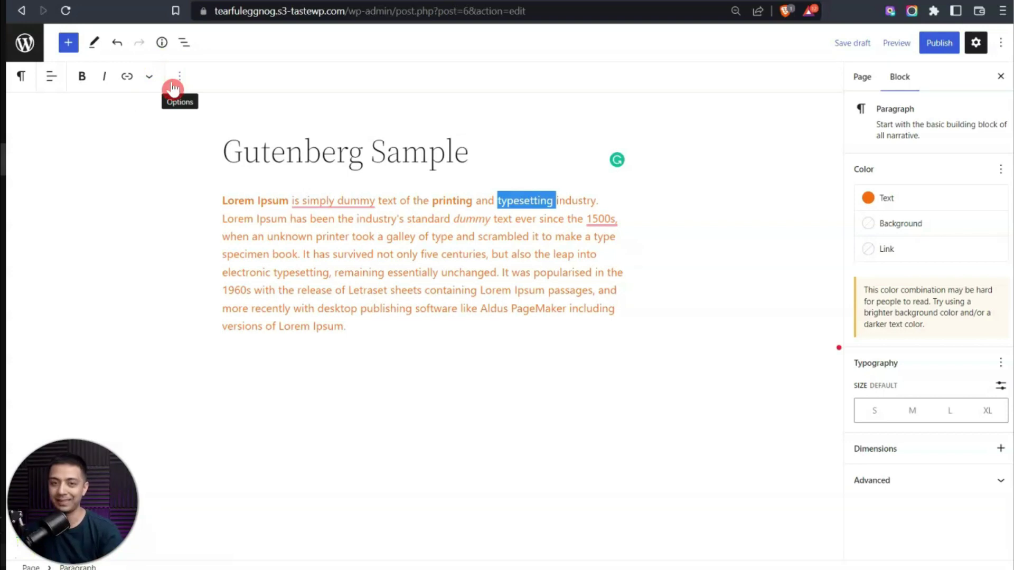
pyautogui.click(371, 349)
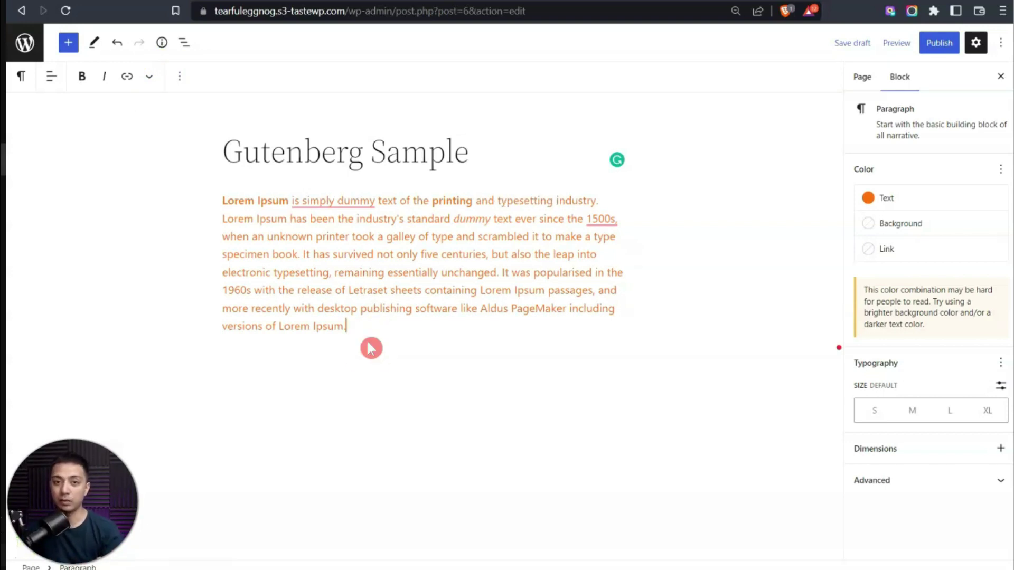
pyautogui.click(358, 358)
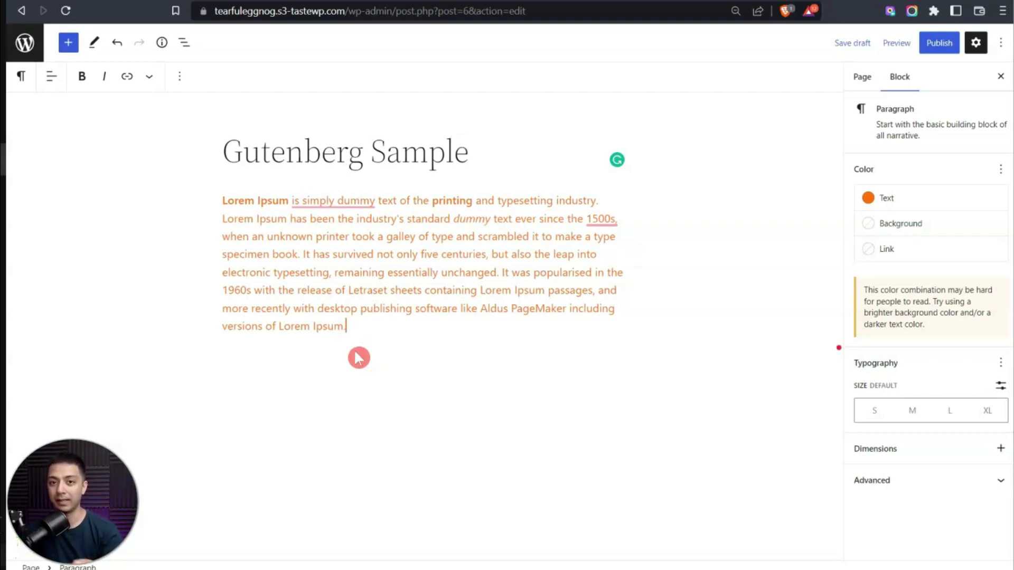
# - Create an empty paragraph block beneath the formatted Lorem Ipsum paragraph
pyautogui.click(355, 357)
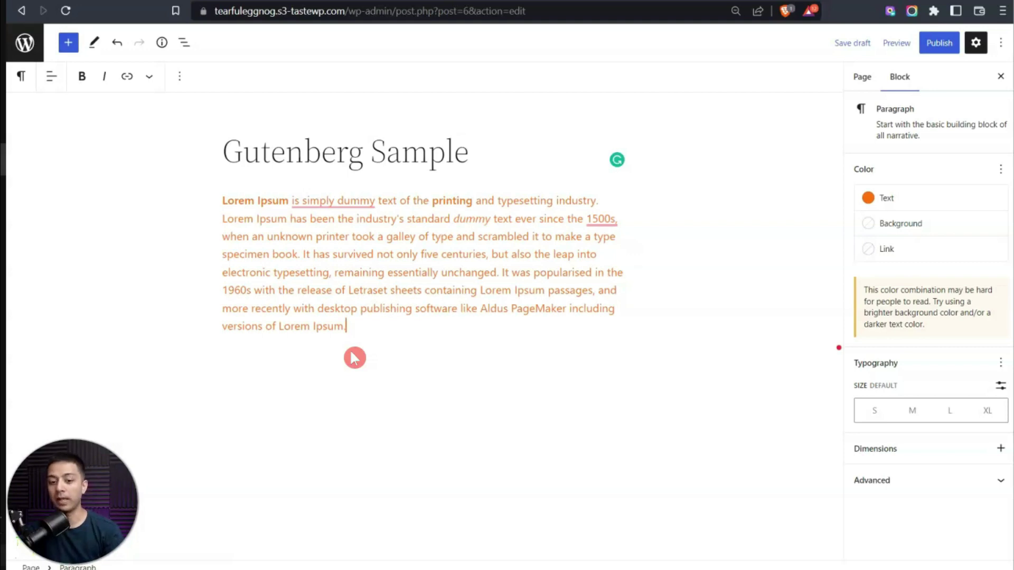
pyautogui.click(354, 357)
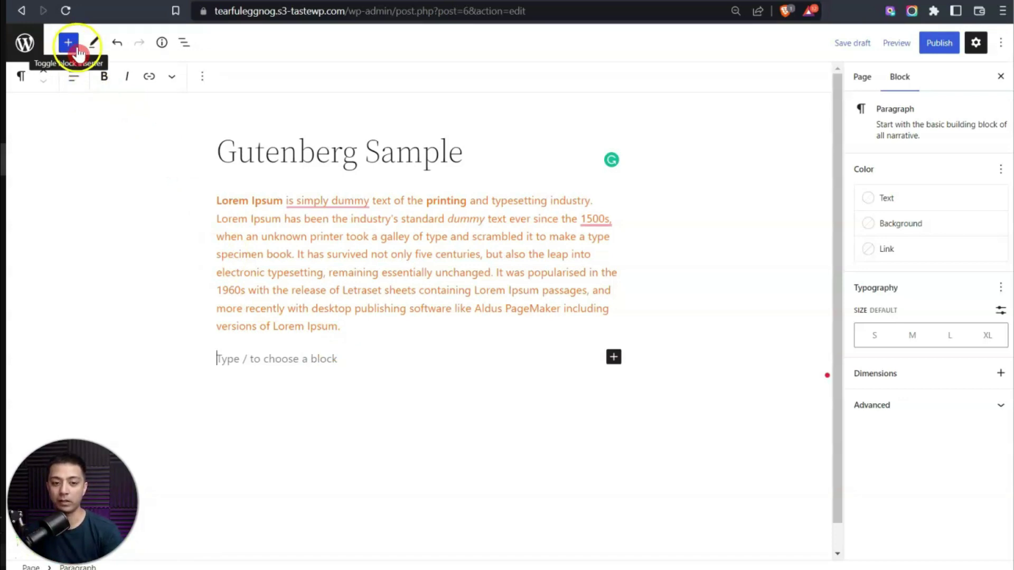
# - Drag an Image block from the inserter's Media section to below the paragraph
pyautogui.click(69, 45)
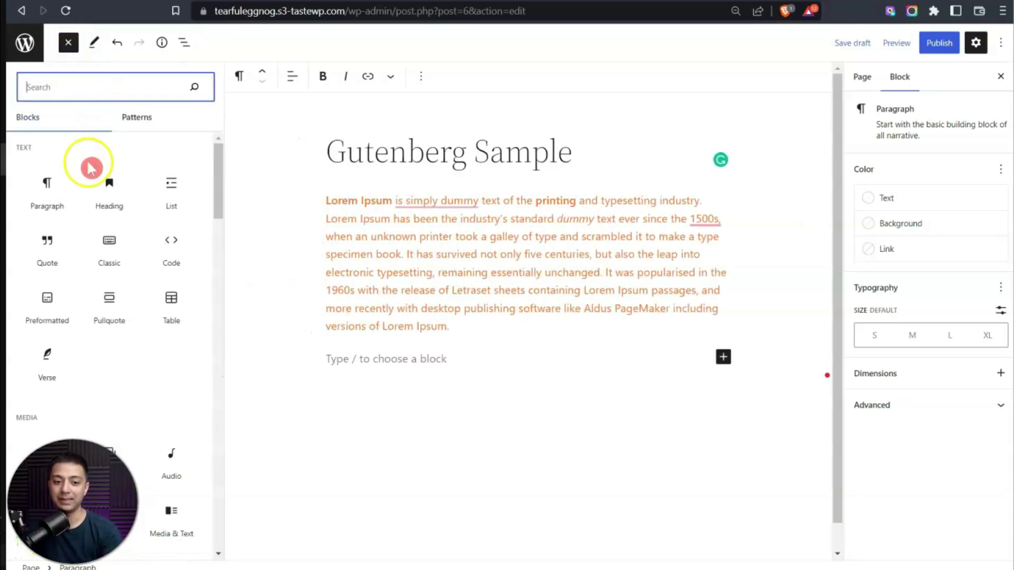
pyautogui.scroll(-2, 92, 189)
pyautogui.scroll(-8, 93, 191)
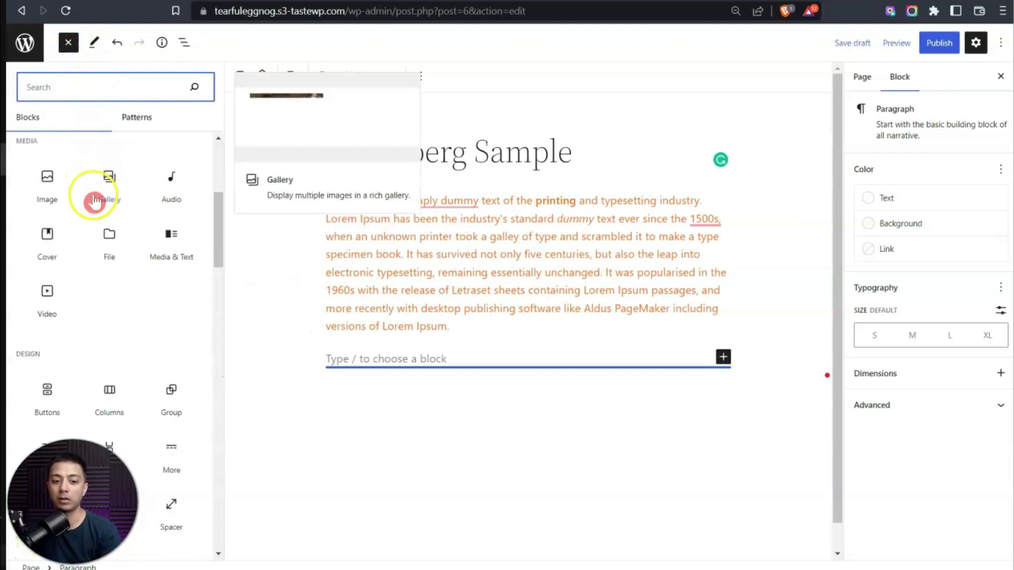
pyautogui.scroll(10, 95, 197)
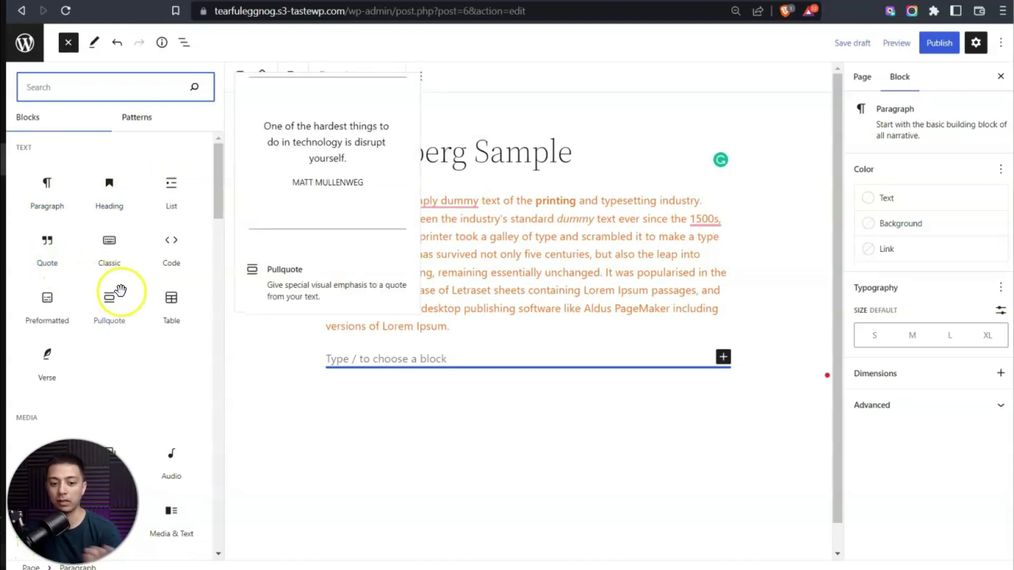
pyautogui.scroll(-3, 122, 293)
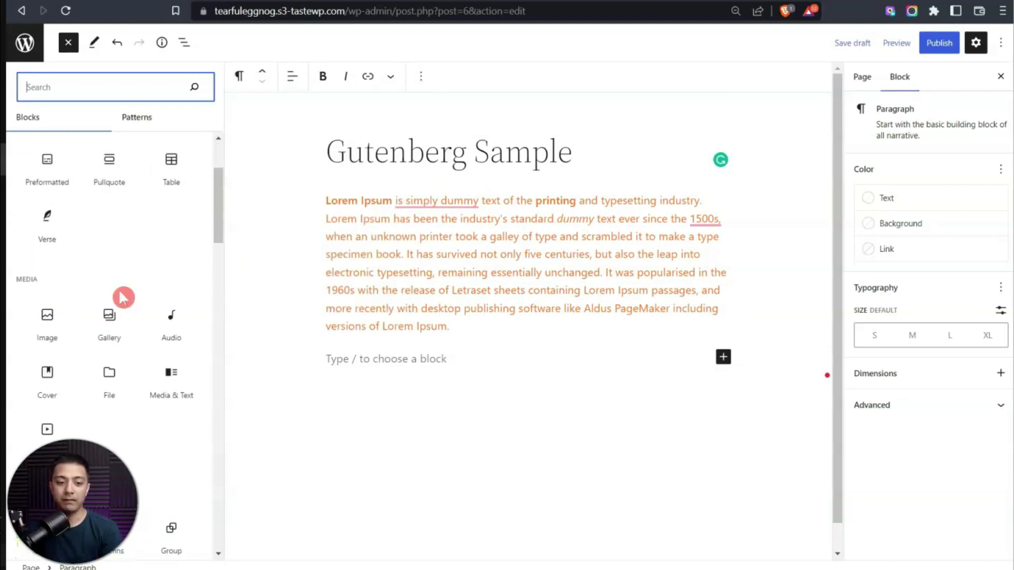
pyautogui.click(39, 320)
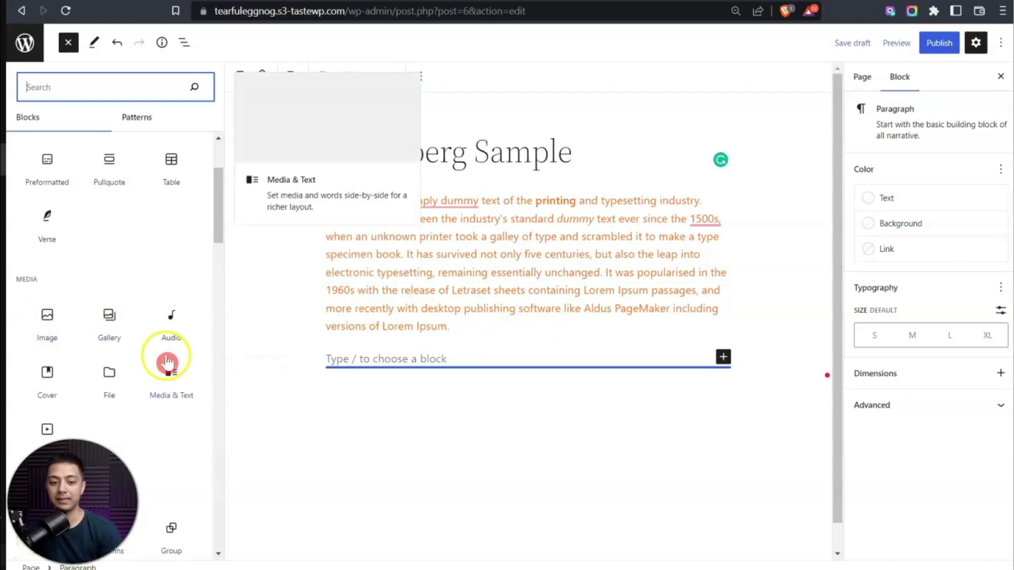
pyautogui.moveTo(46, 319); pyautogui.dragTo(374, 361)
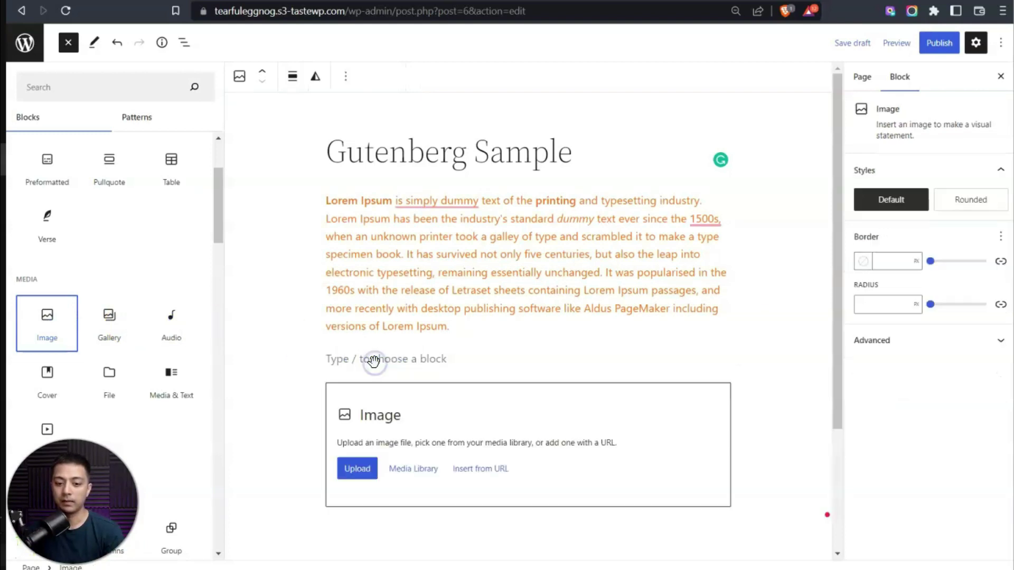
# - Insert girl.png from the media library into the image block at full size (758 × 605)
pyautogui.click(404, 470)
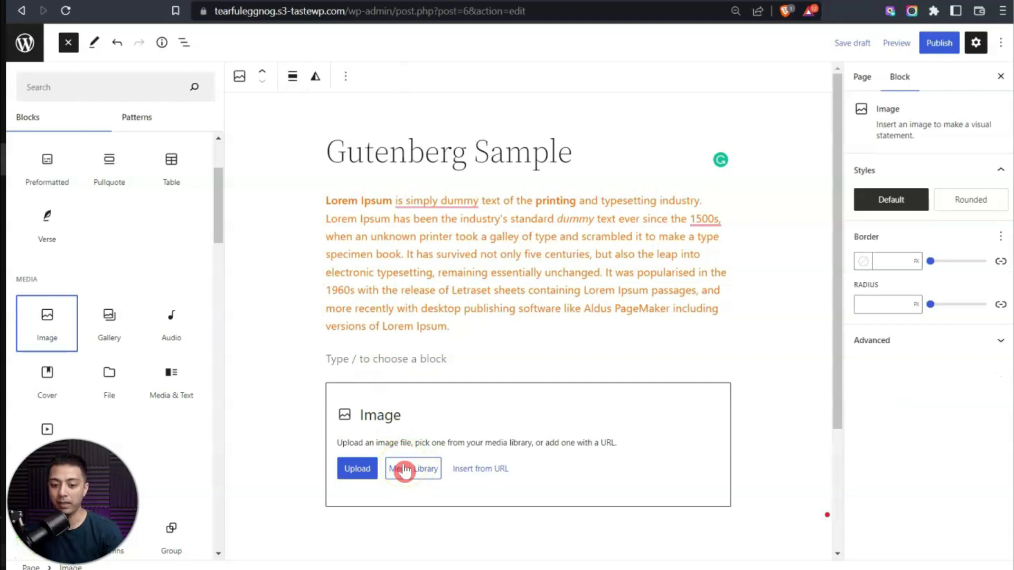
pyautogui.click(967, 550)
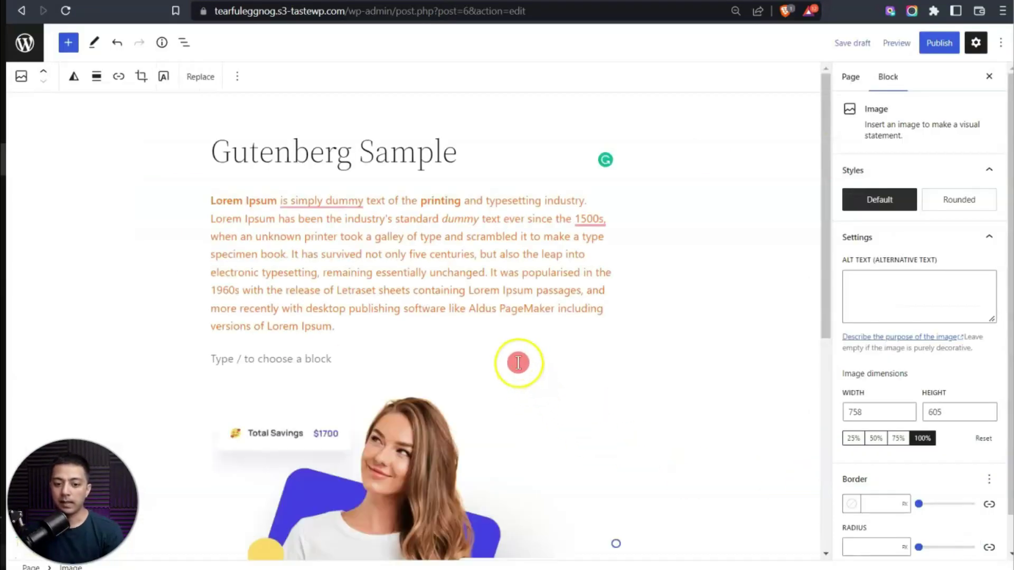
pyautogui.scroll(-5, 519, 364)
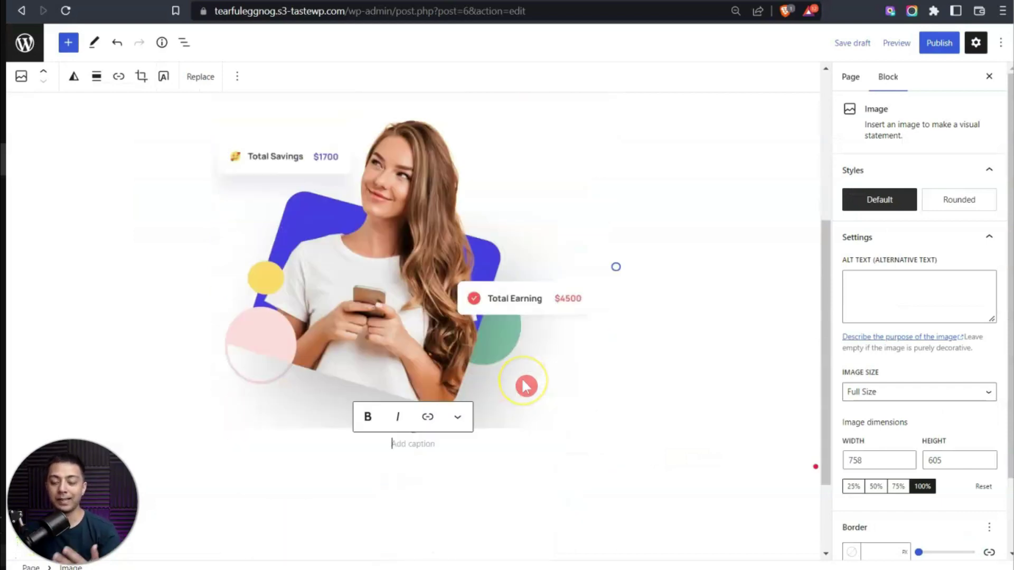
pyautogui.click(437, 393)
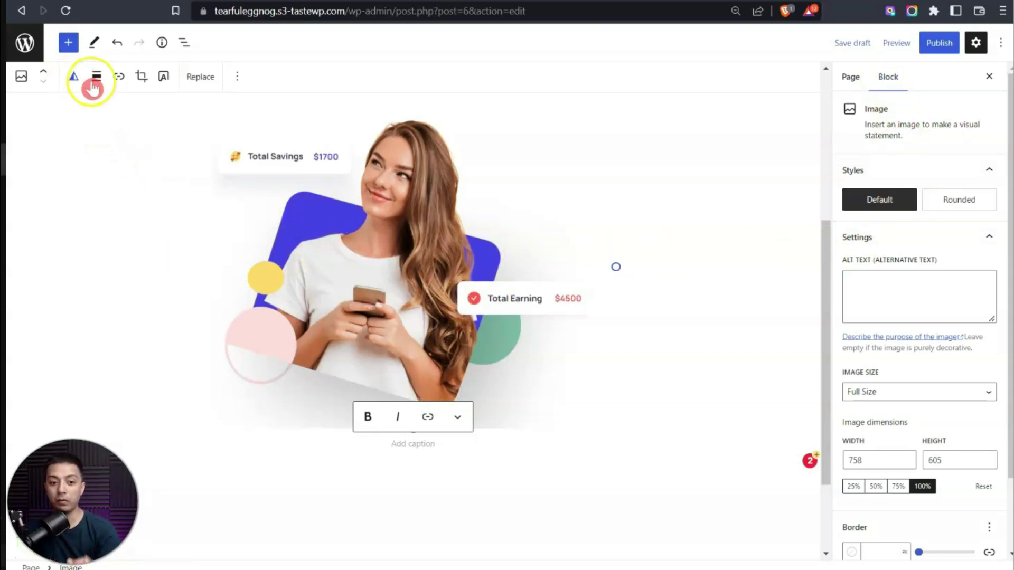
pyautogui.scroll(1, 227, 100)
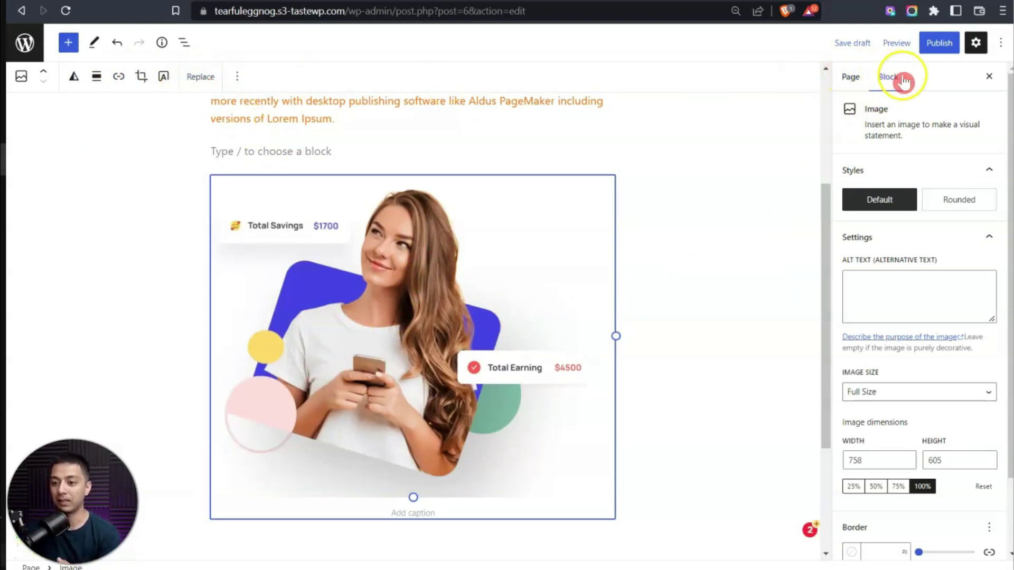
# - Check the image's alternative text field and keep the image size at Full Size
pyautogui.click(937, 315)
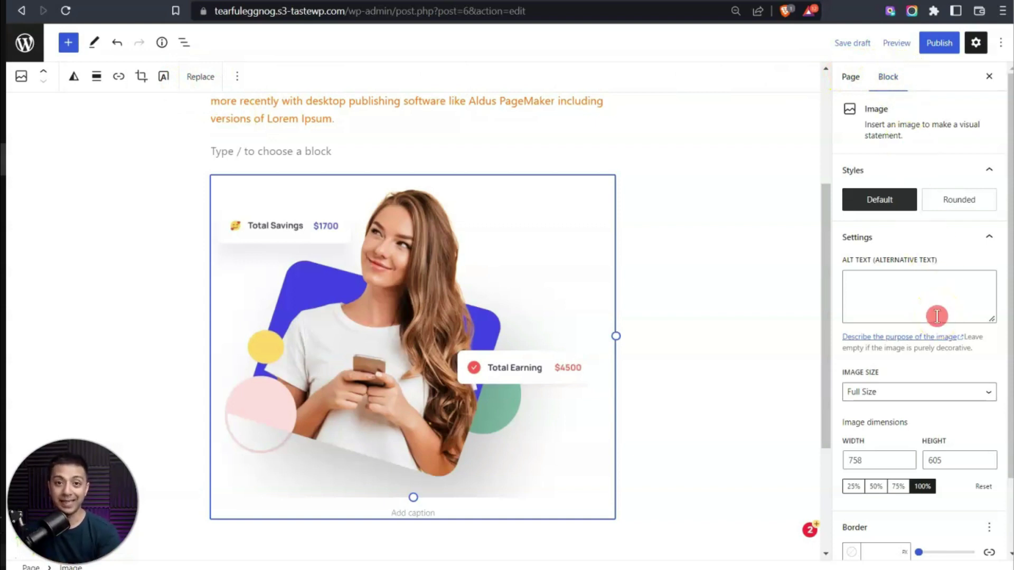
pyautogui.moveTo(893, 298); pyautogui.dragTo(952, 298)
pyautogui.click(928, 397)
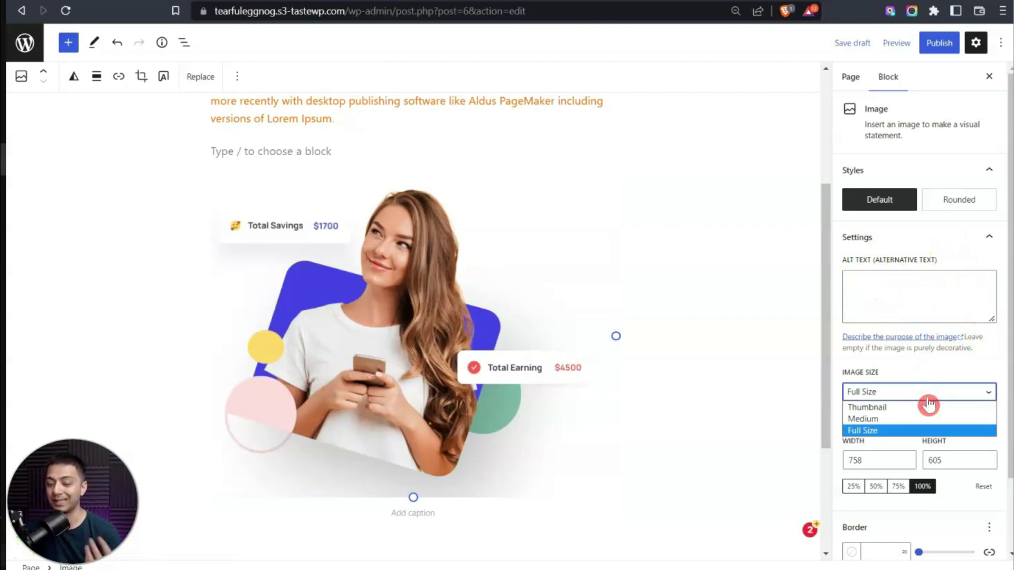
pyautogui.click(927, 398)
pyautogui.scroll(-1, 898, 449)
pyautogui.click(876, 493)
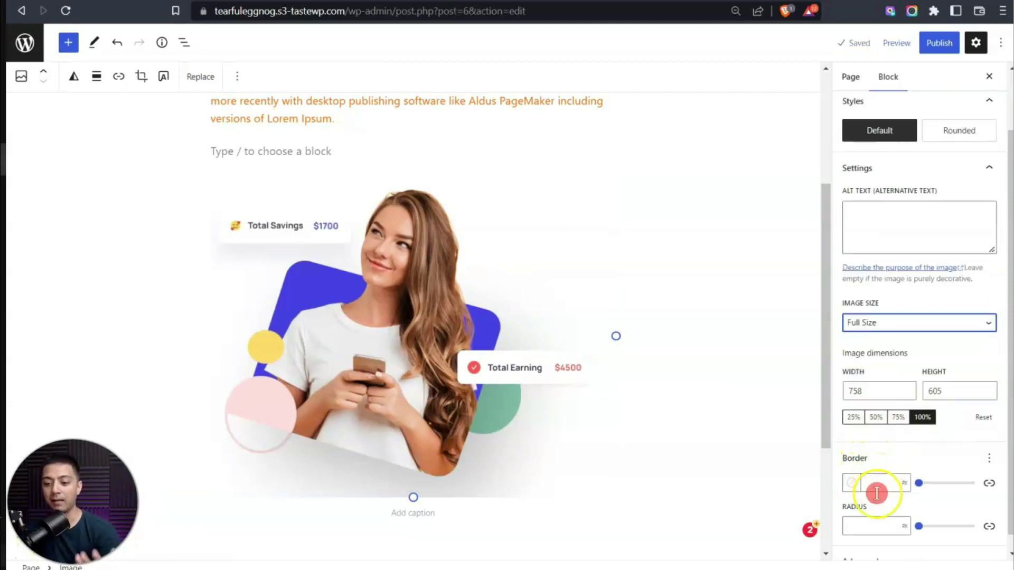
pyautogui.click(878, 534)
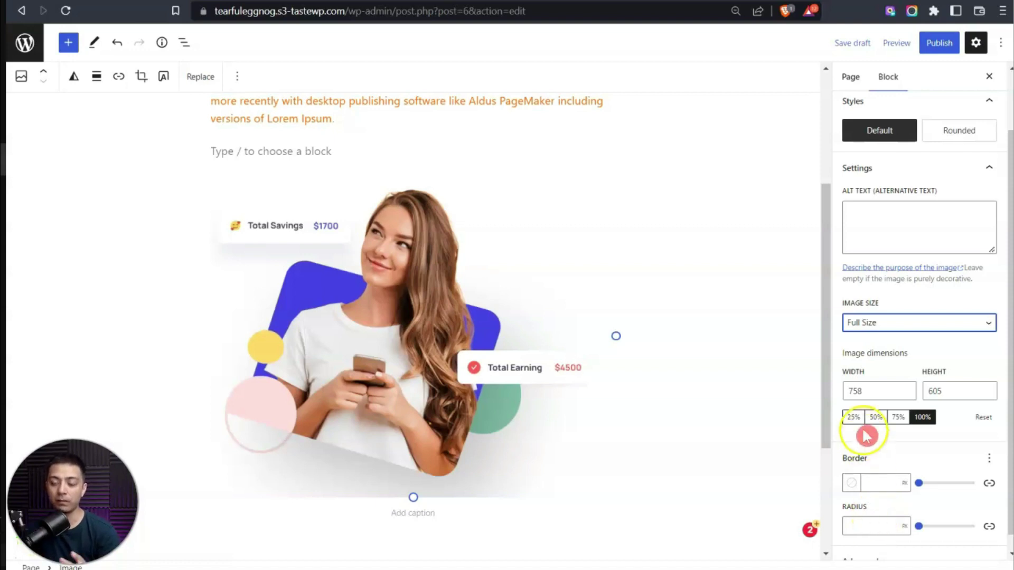
pyautogui.click(928, 439)
# - Select the woman-with-savings-cards image block and delete it
pyautogui.click(356, 305)
pyautogui.click(437, 285)
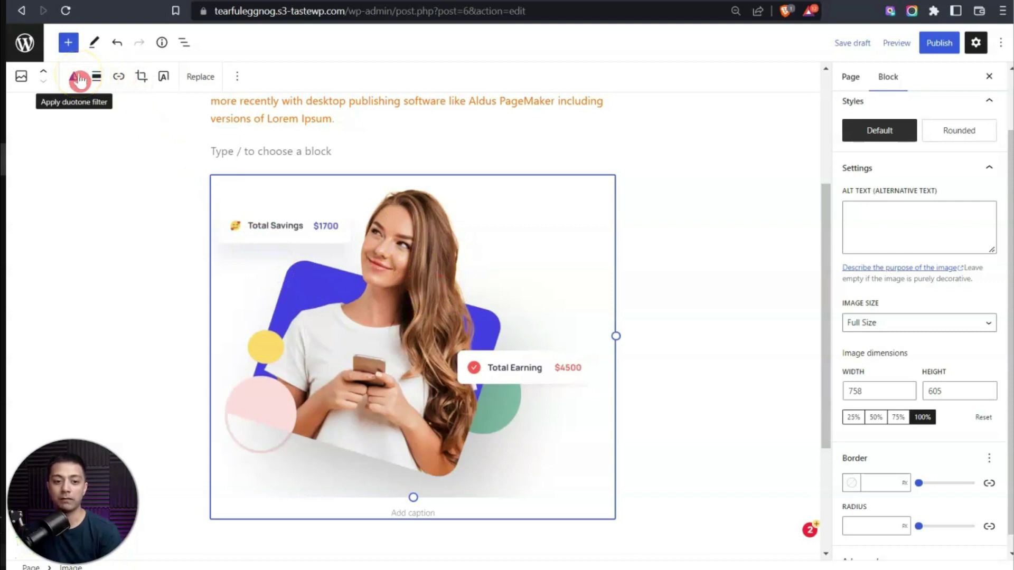
pyautogui.click(164, 79)
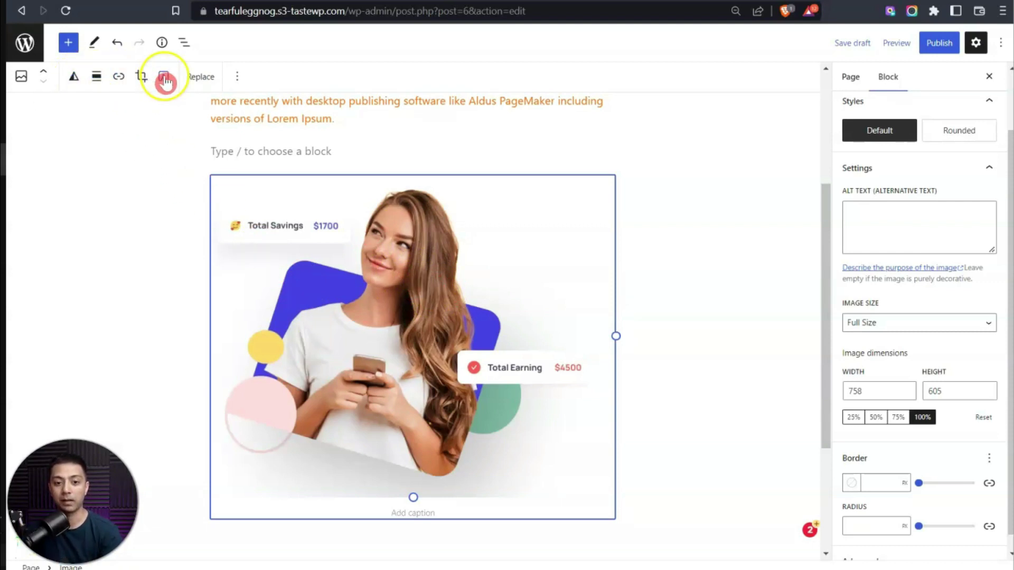
pyautogui.click(231, 81)
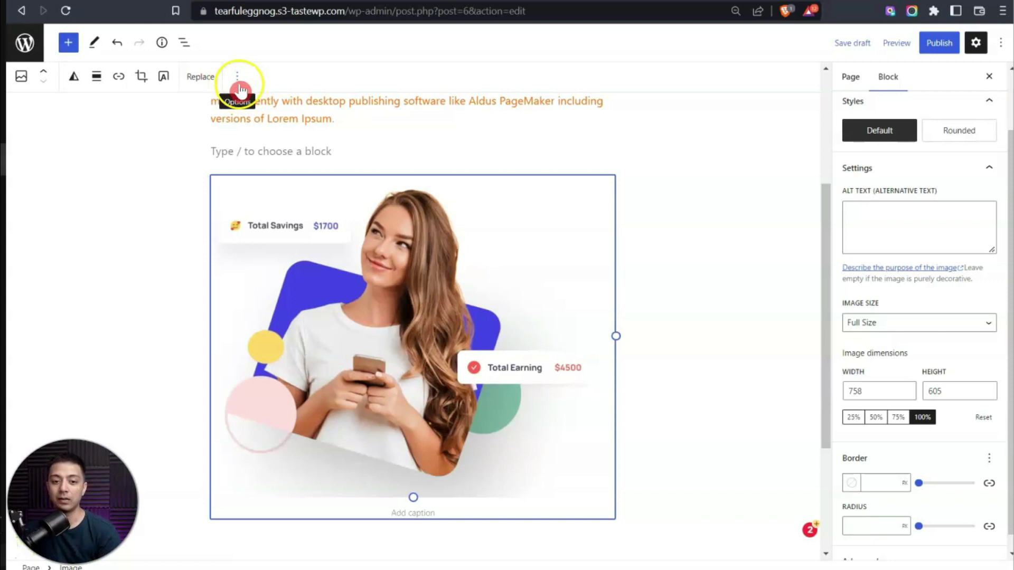
pyautogui.click(238, 82)
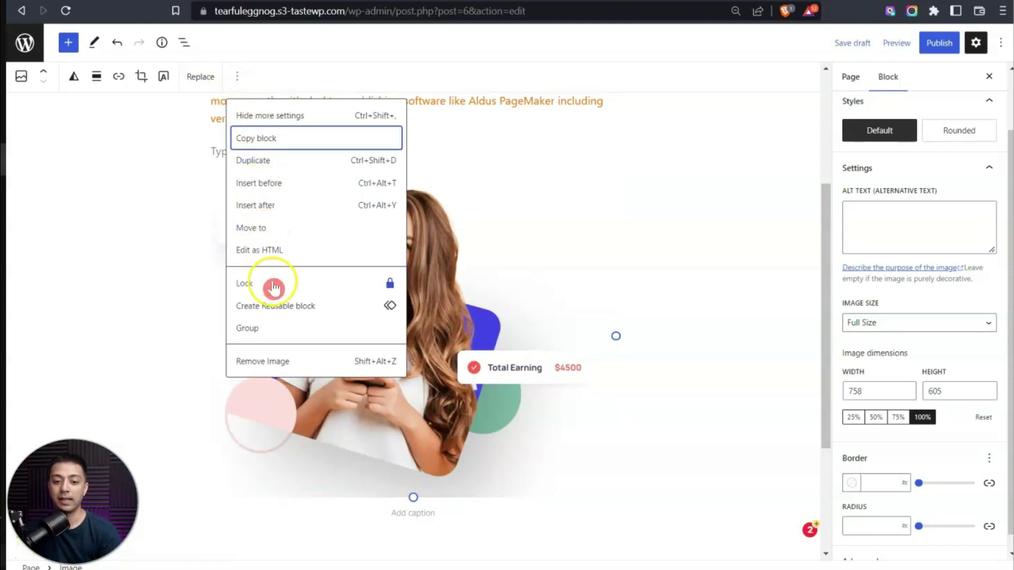
pyautogui.click(264, 371)
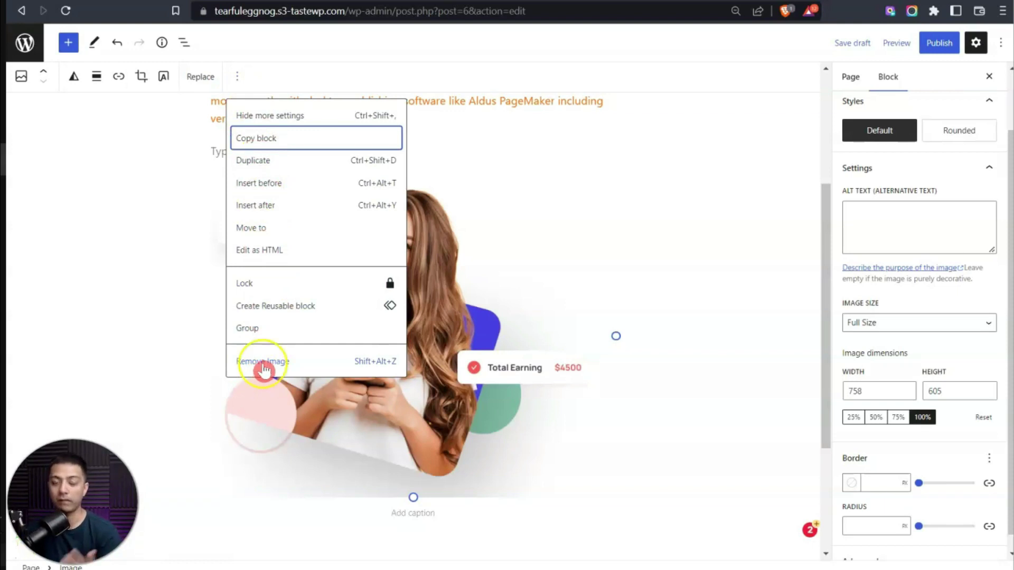
pyautogui.click(470, 330)
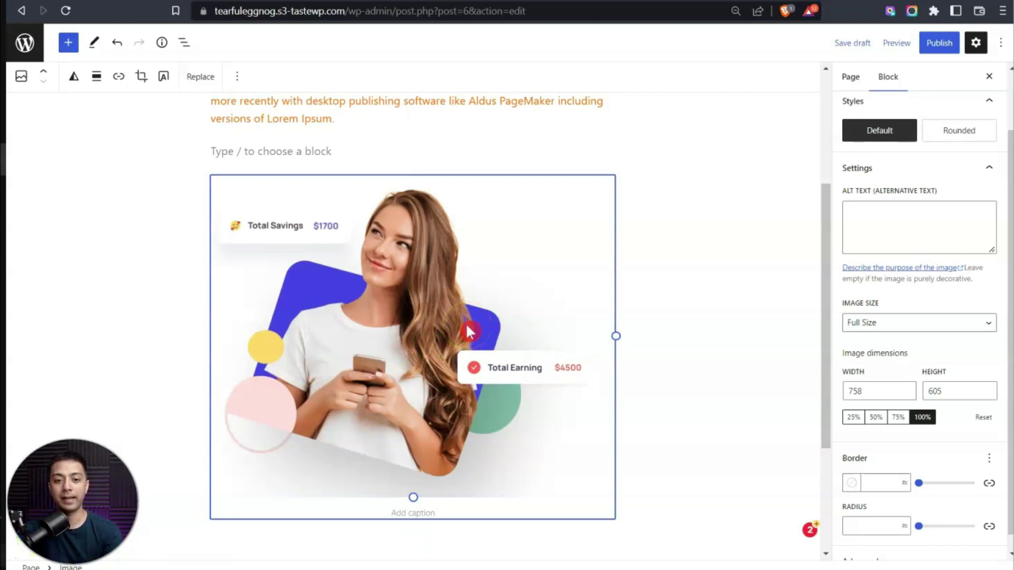
pyautogui.press('Delete')
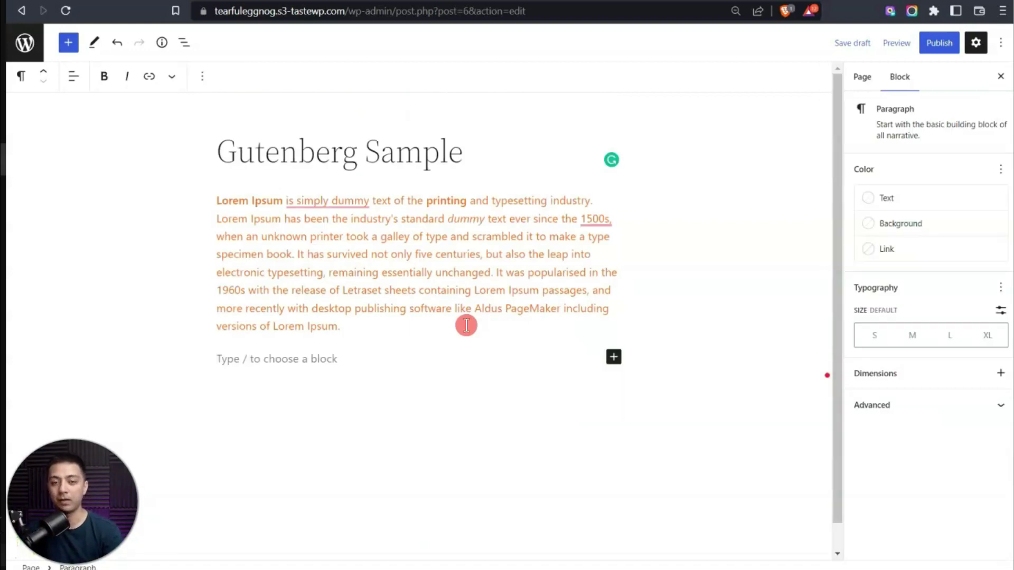
# - Save the draft with Ctrl+S and start a slash command in the empty paragraph
pyautogui.hotkey('ctrl', 's')
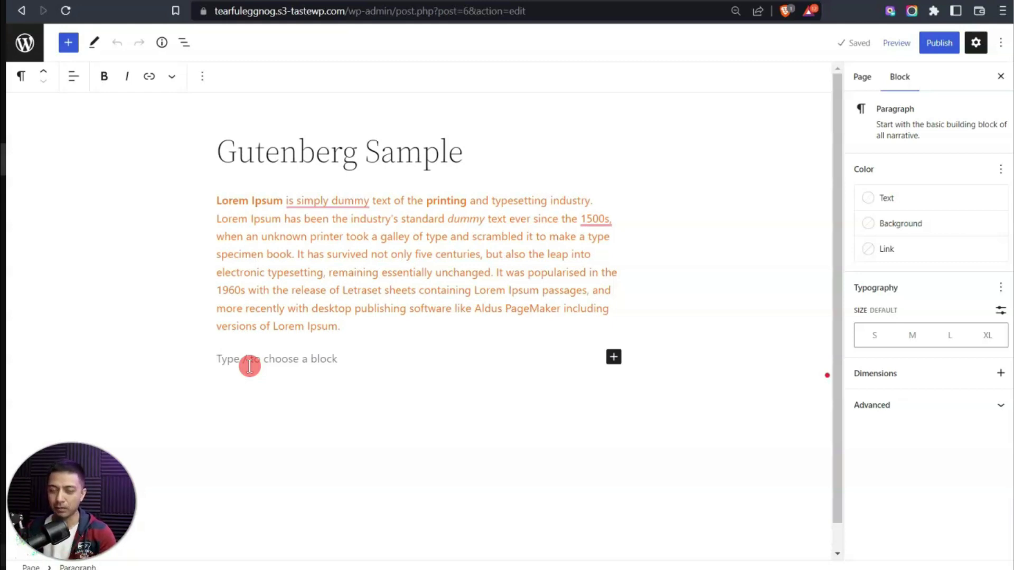
pyautogui.moveTo(260, 368); pyautogui.dragTo(515, 374)
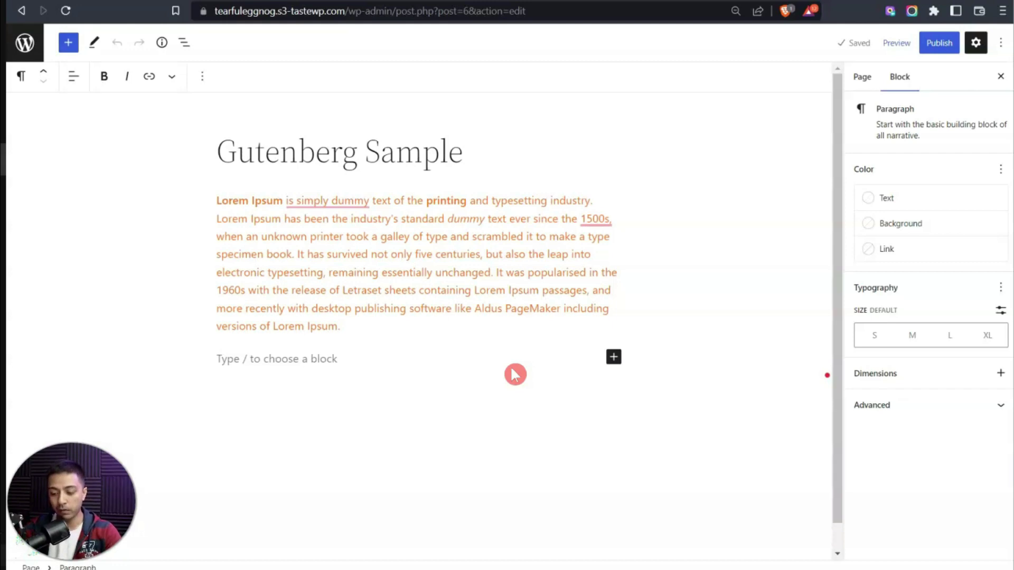
pyautogui.write('/')
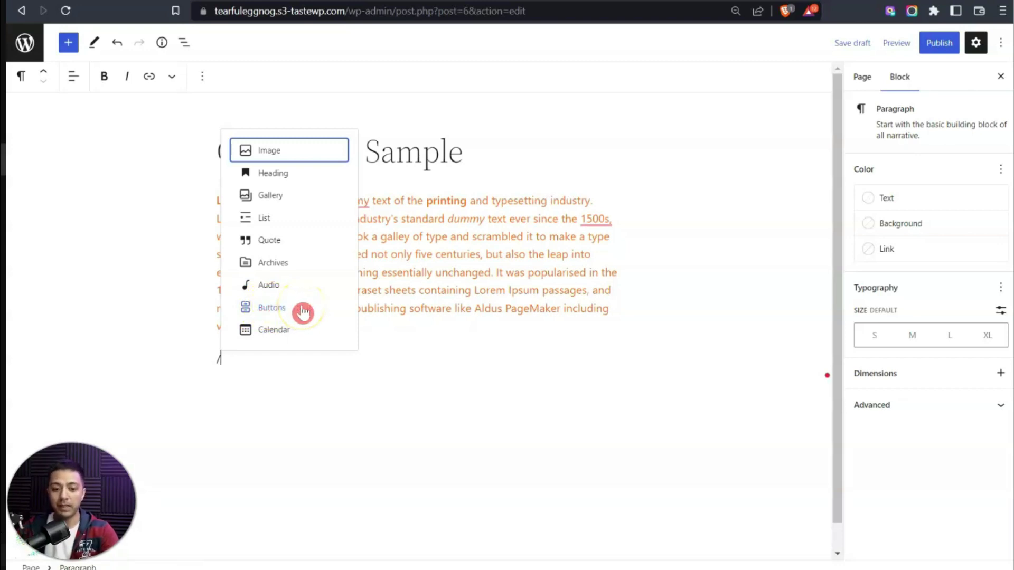
# - Insert a Buttons block via /butt and label the button DOWNLOAD NOW
pyautogui.write('butt')
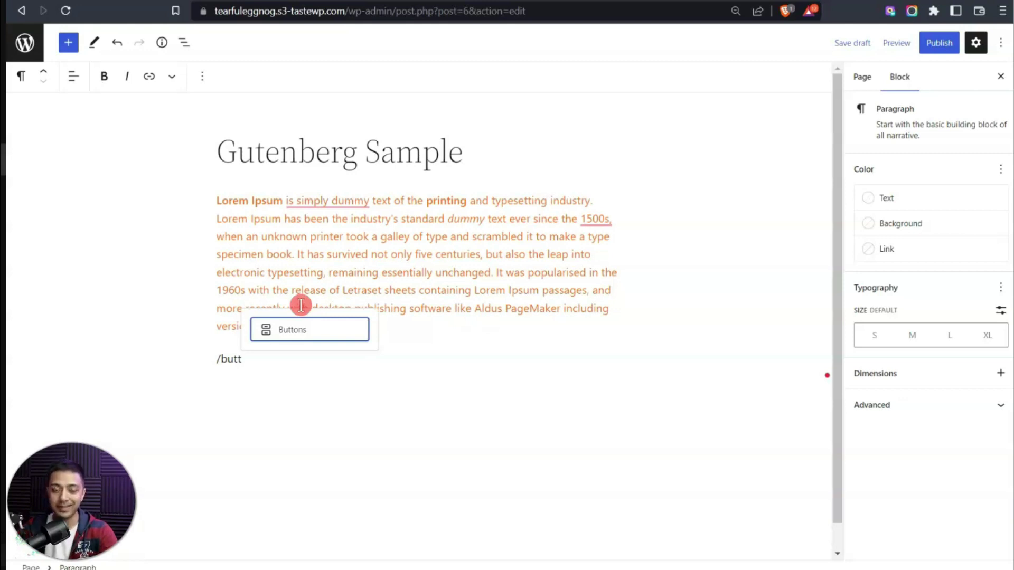
pyautogui.click(302, 335)
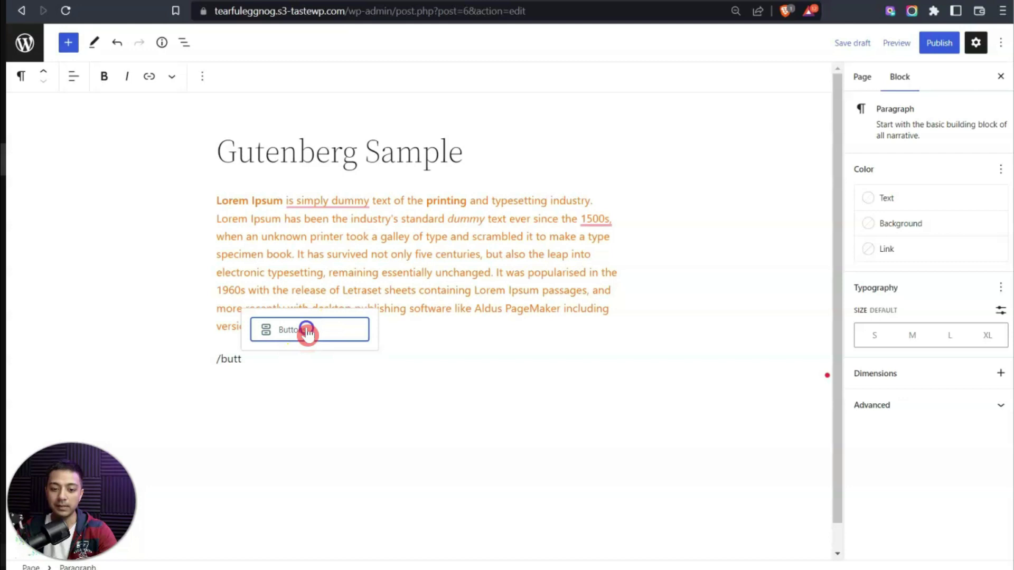
pyautogui.click(308, 334)
pyautogui.click(428, 287)
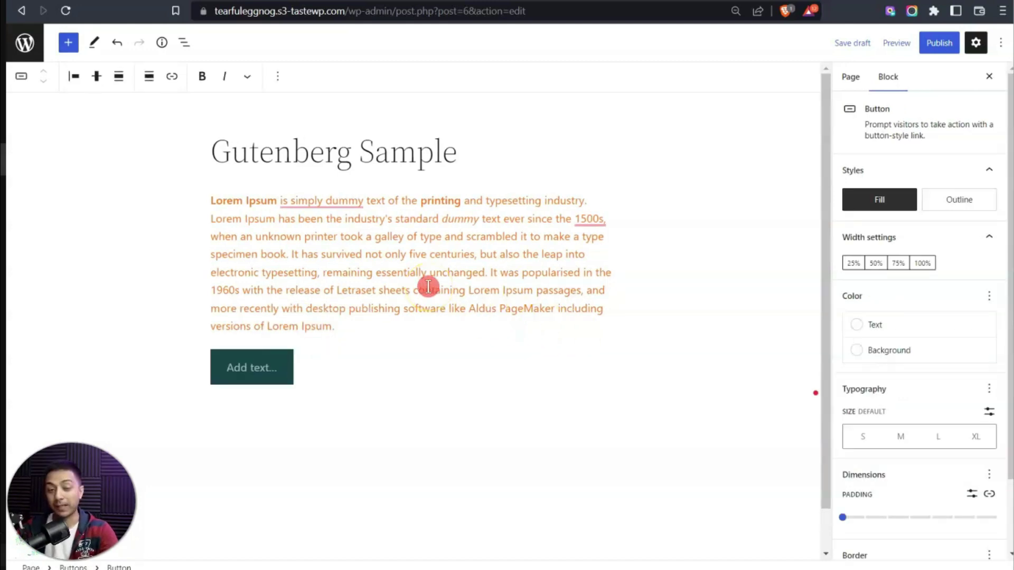
pyautogui.write('DOWNLOAD NOW')
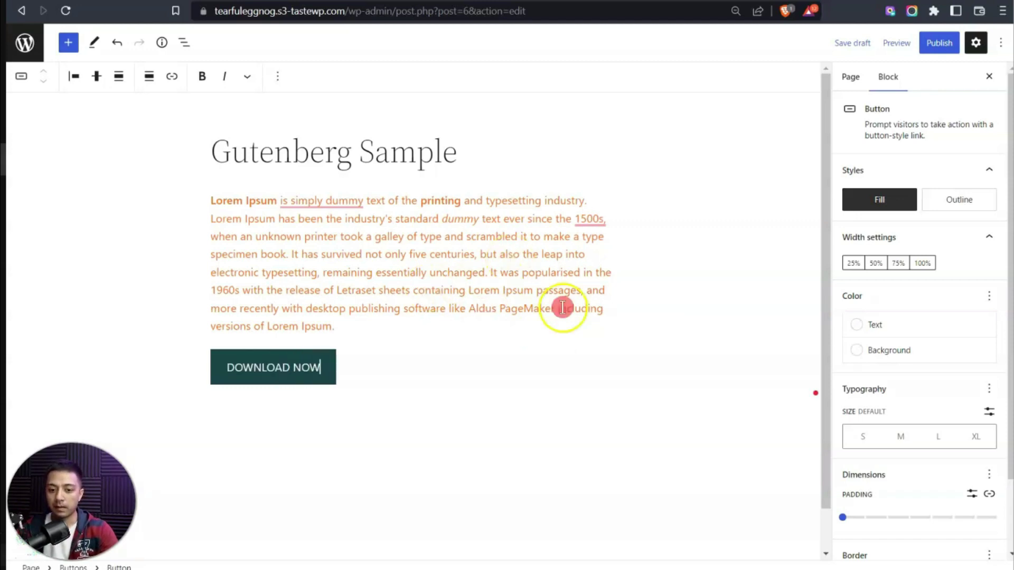
# - Try the Outline button style, settle on Fill, and select the parent Buttons group
pyautogui.moveTo(510, 346)
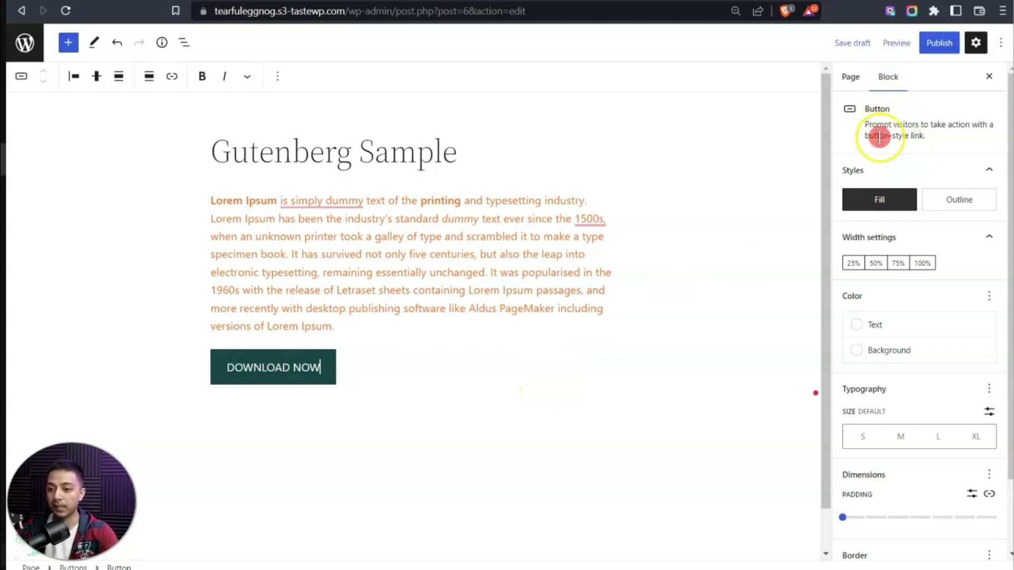
pyautogui.moveTo(866, 203)
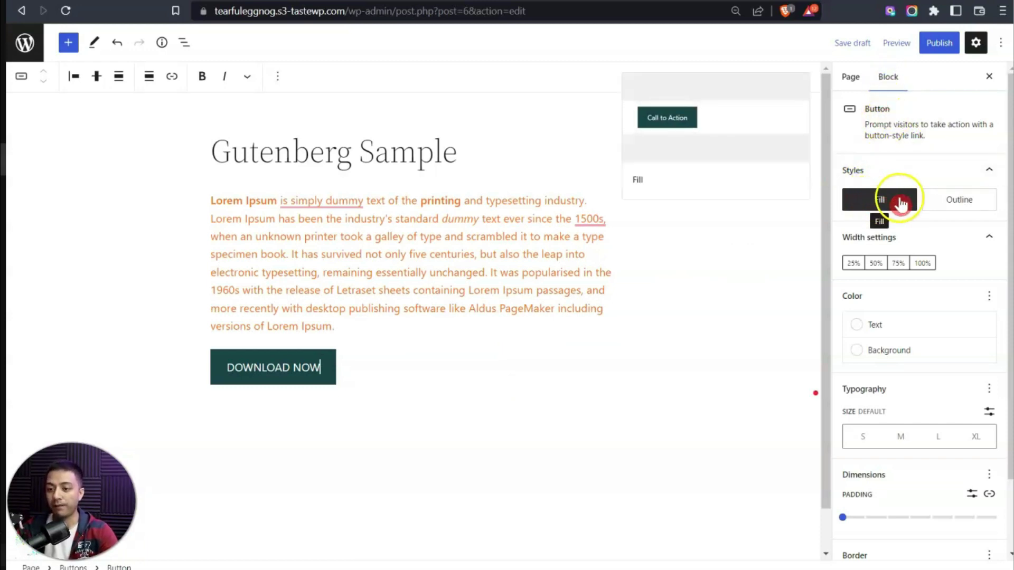
pyautogui.click(975, 204)
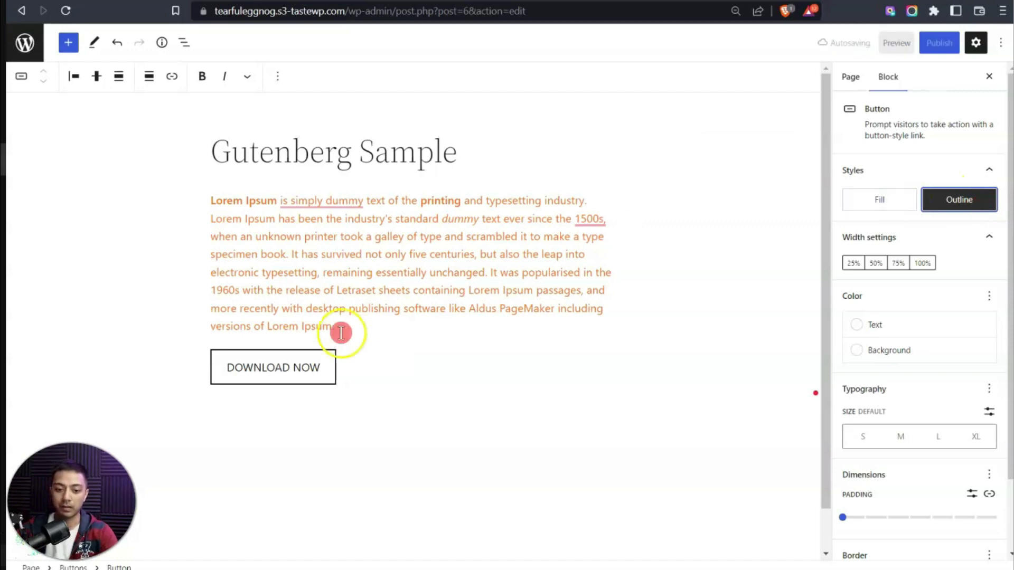
pyautogui.click(887, 206)
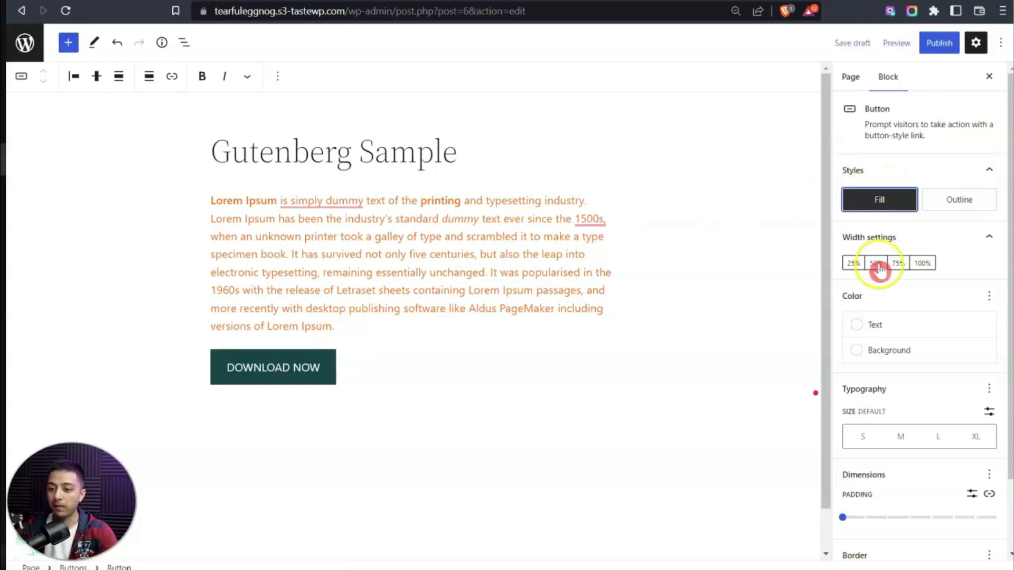
pyautogui.scroll(-2, 906, 323)
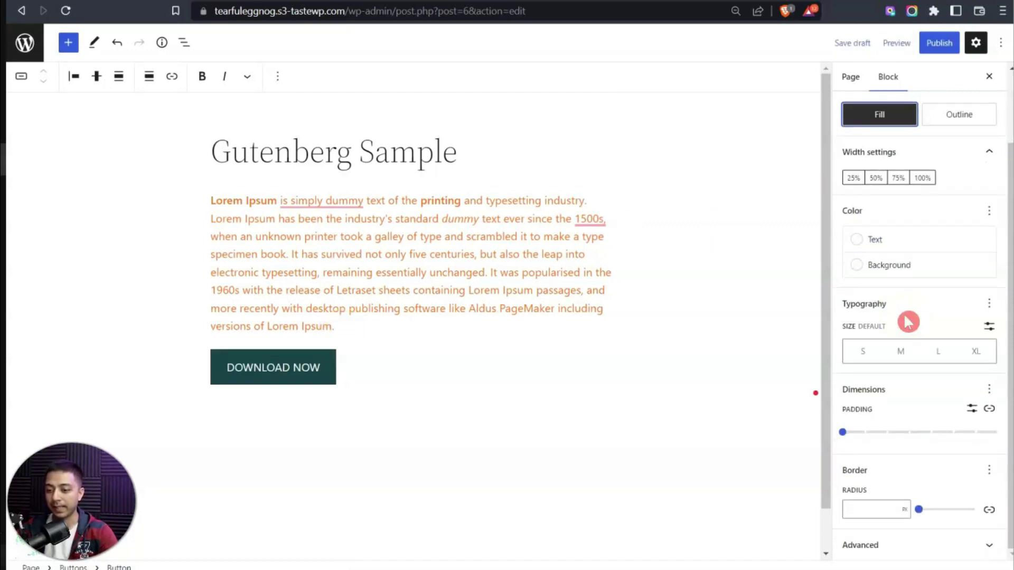
pyautogui.click(370, 367)
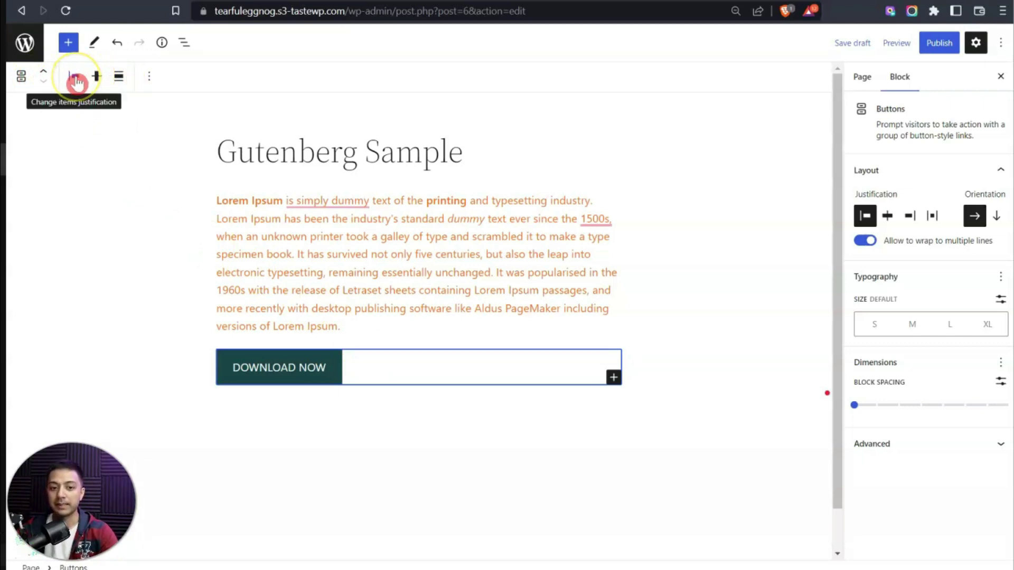
# - Dismiss the Buttons block's Options menu unchanged and add an empty paragraph below the button
pyautogui.click(152, 81)
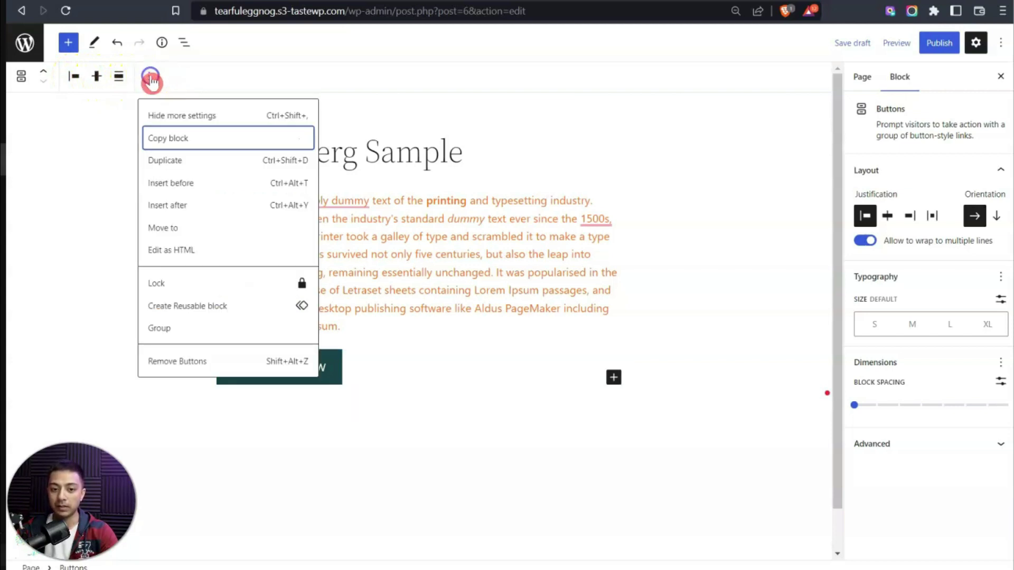
pyautogui.click(210, 138)
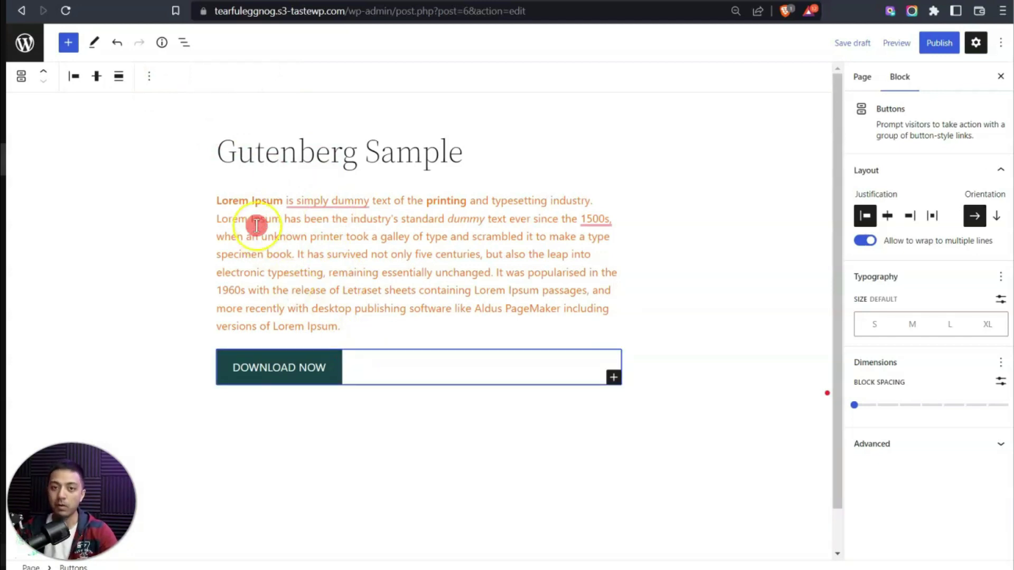
pyautogui.click(149, 79)
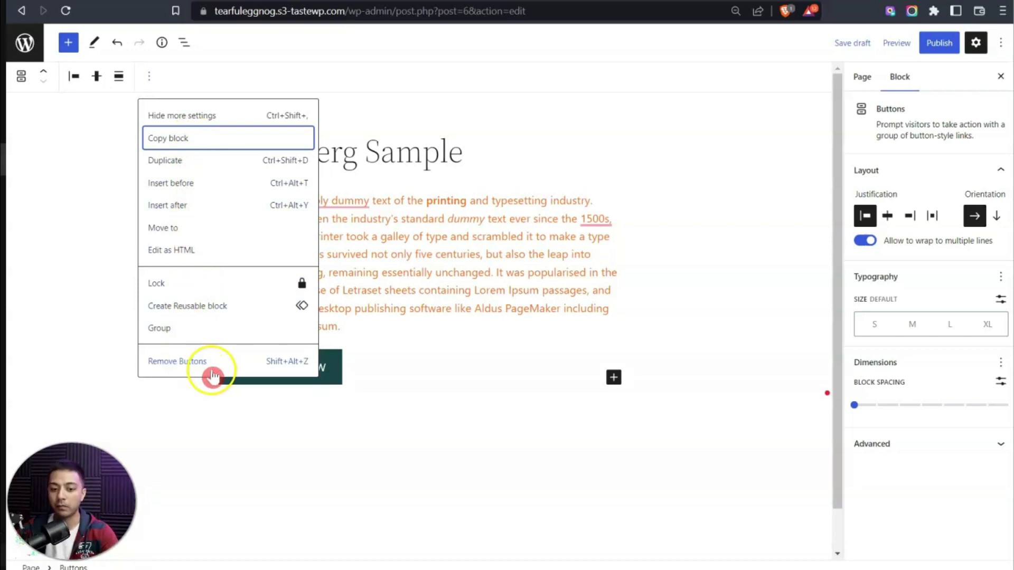
pyautogui.click(238, 380)
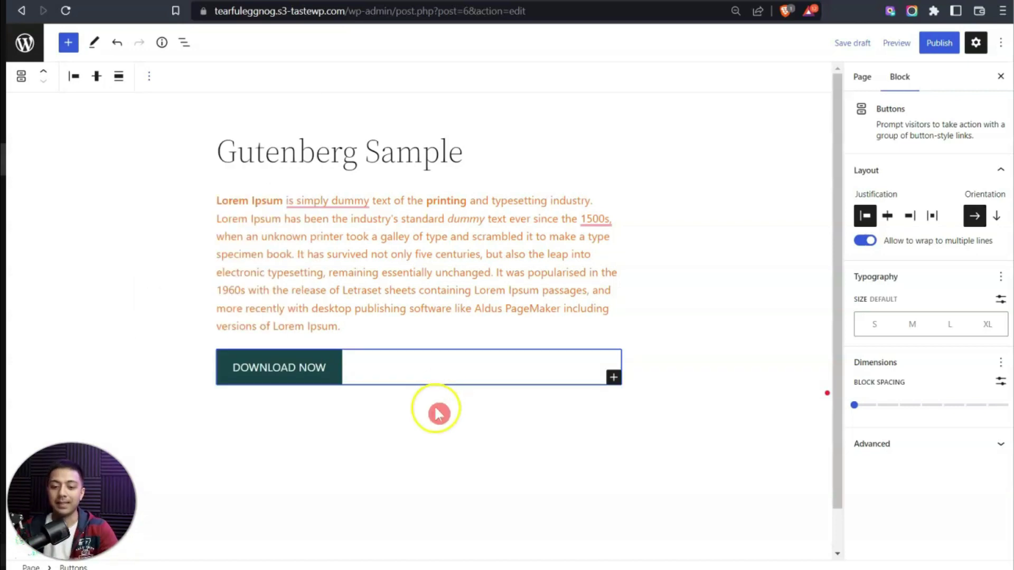
pyautogui.click(438, 412)
# - Turn the new empty block below the button into a bulleted List block
pyautogui.click(435, 408)
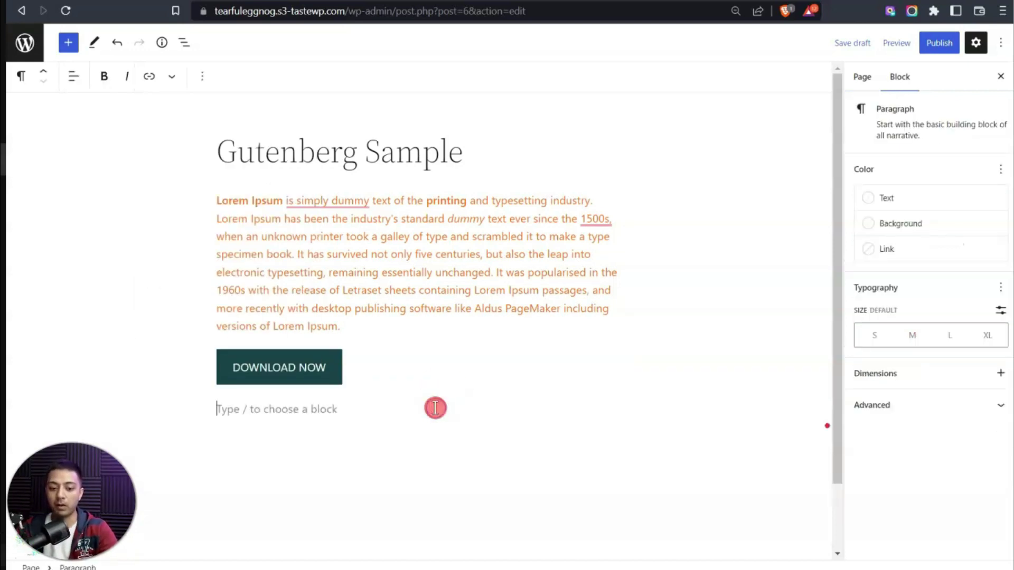
pyautogui.write('/')
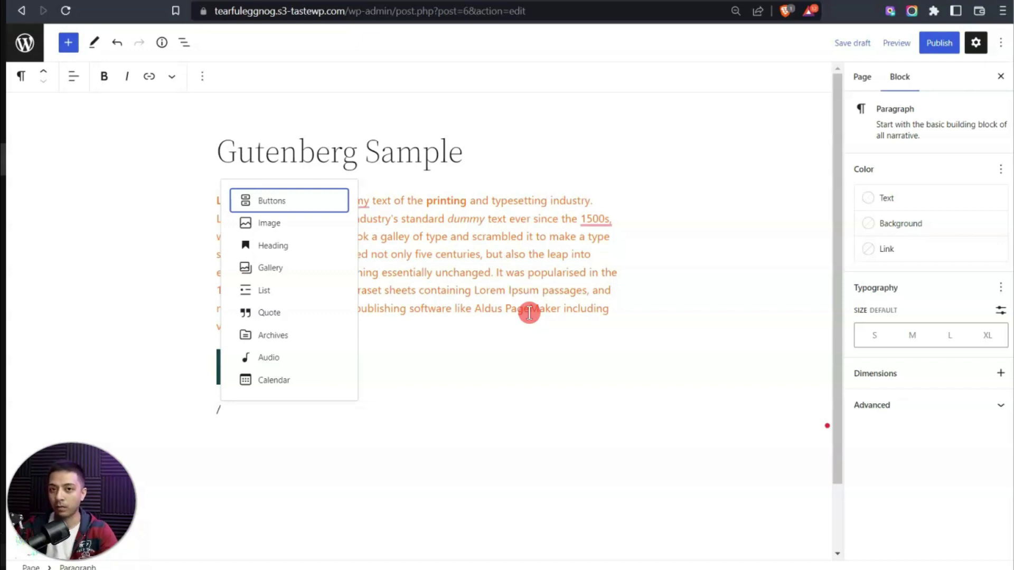
pyautogui.press('BackSpace')
pyautogui.write('/')
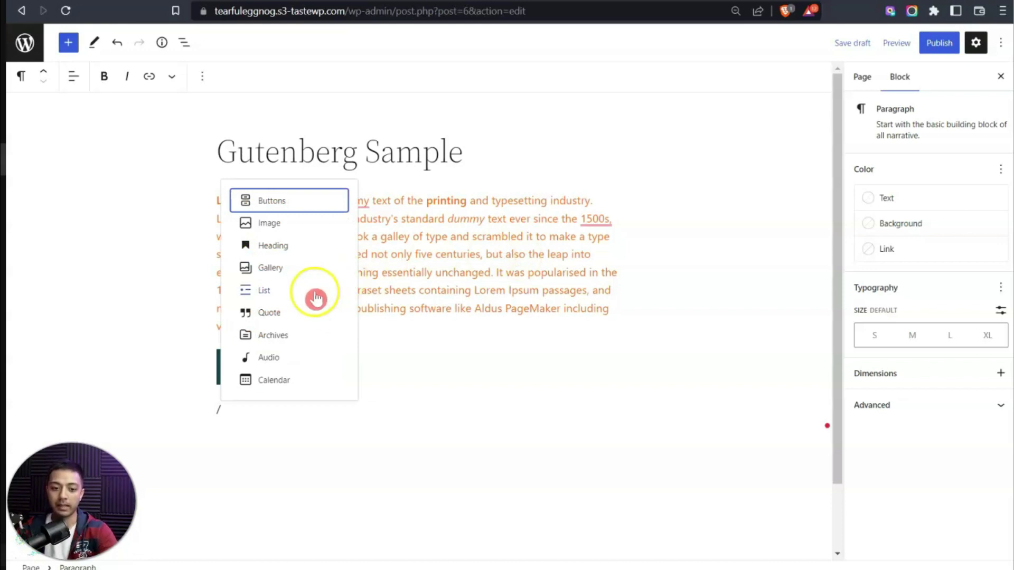
pyautogui.click(267, 295)
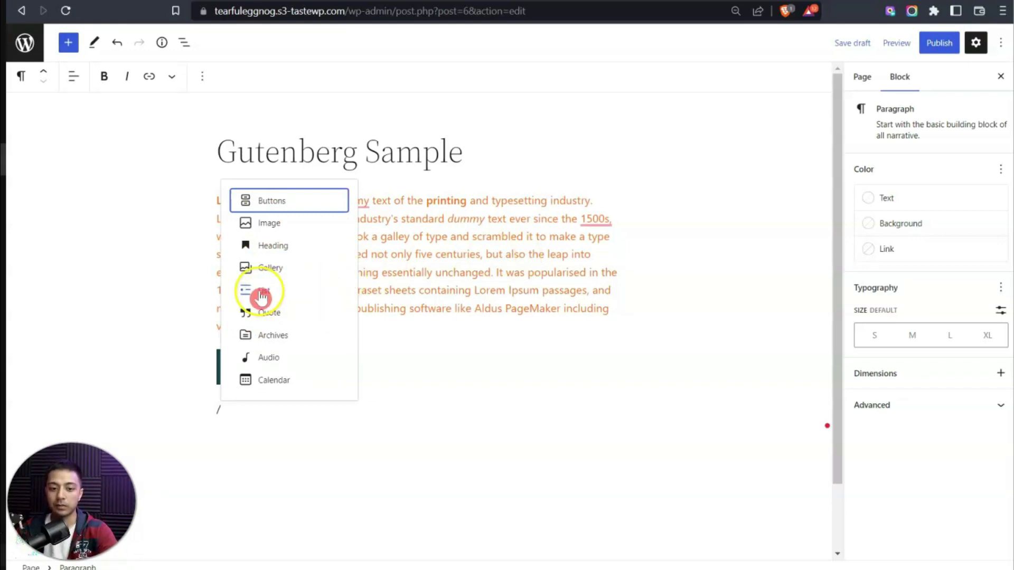
pyautogui.click(262, 292)
pyautogui.click(481, 378)
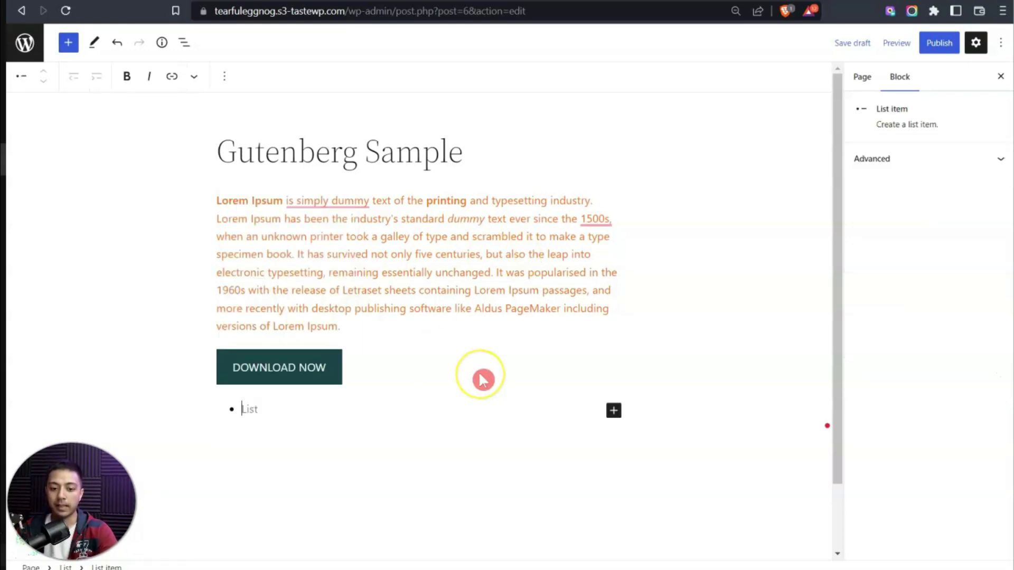
pyautogui.click(507, 264)
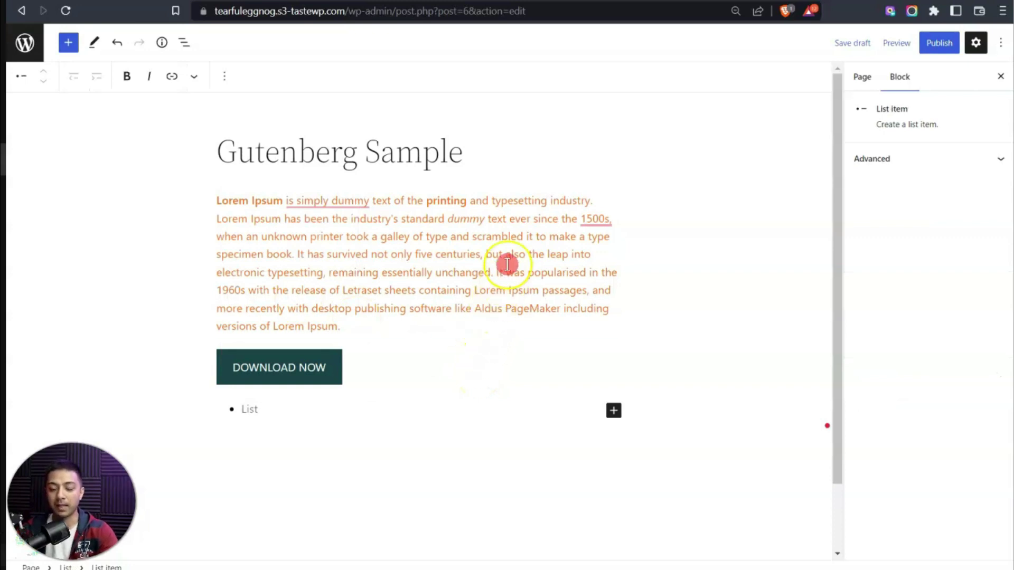
# - Fill the list with List item1, List item2 and List item3, then exit to a new block
pyautogui.write('L')
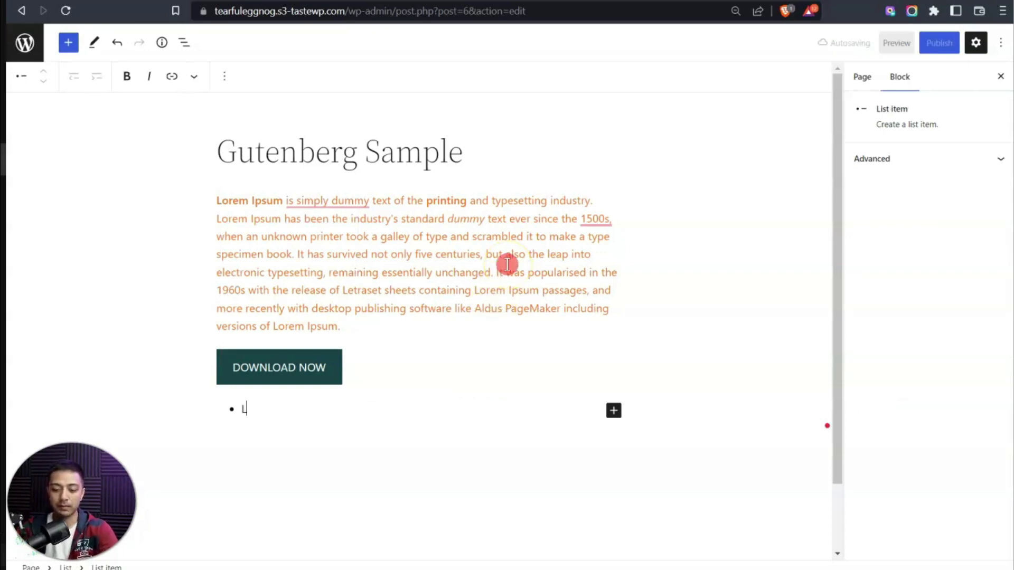
pyautogui.write('ist item1')
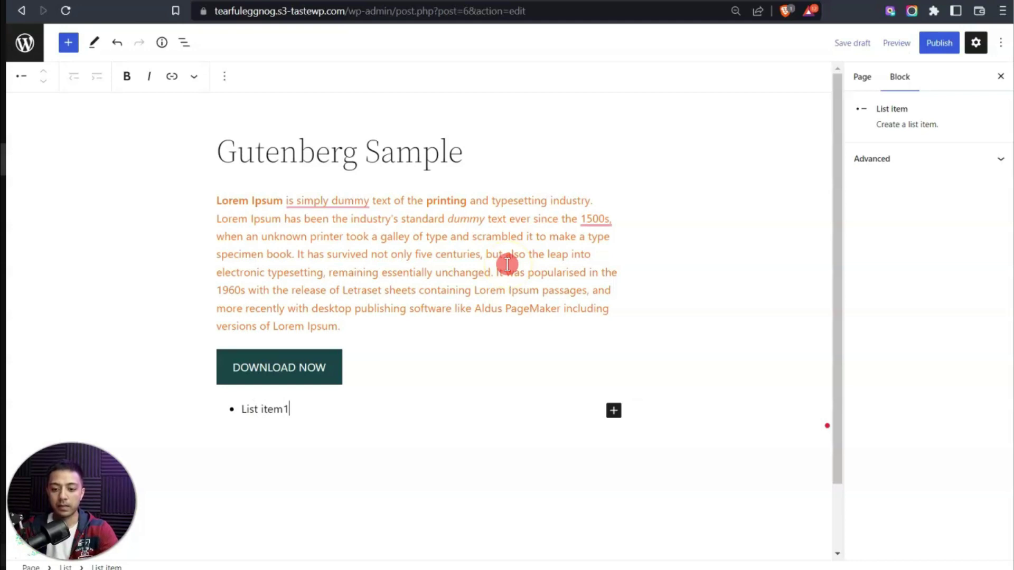
pyautogui.press('Return')
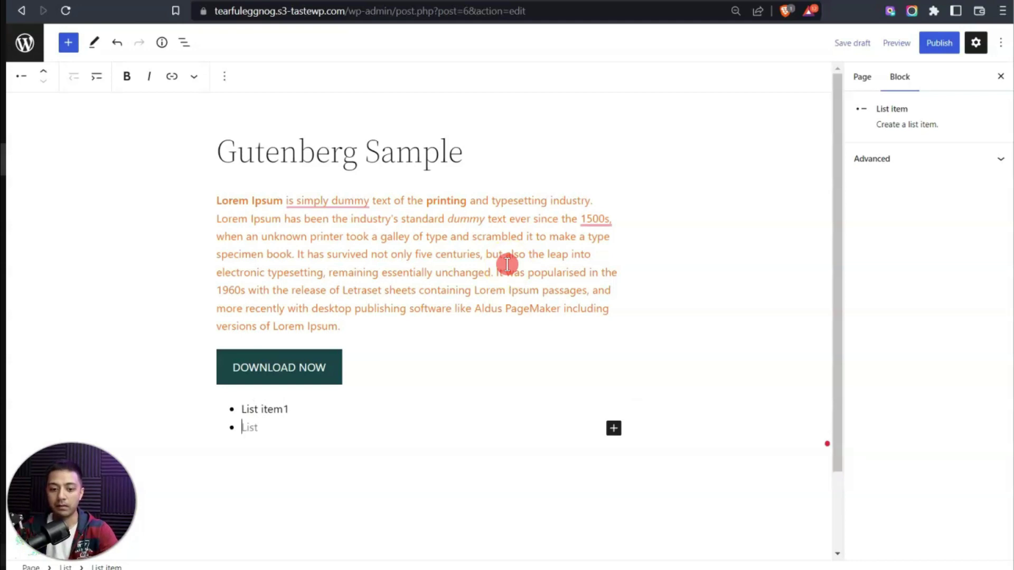
pyautogui.write('List item2')
pyautogui.press('Return')
pyautogui.write('List item3')
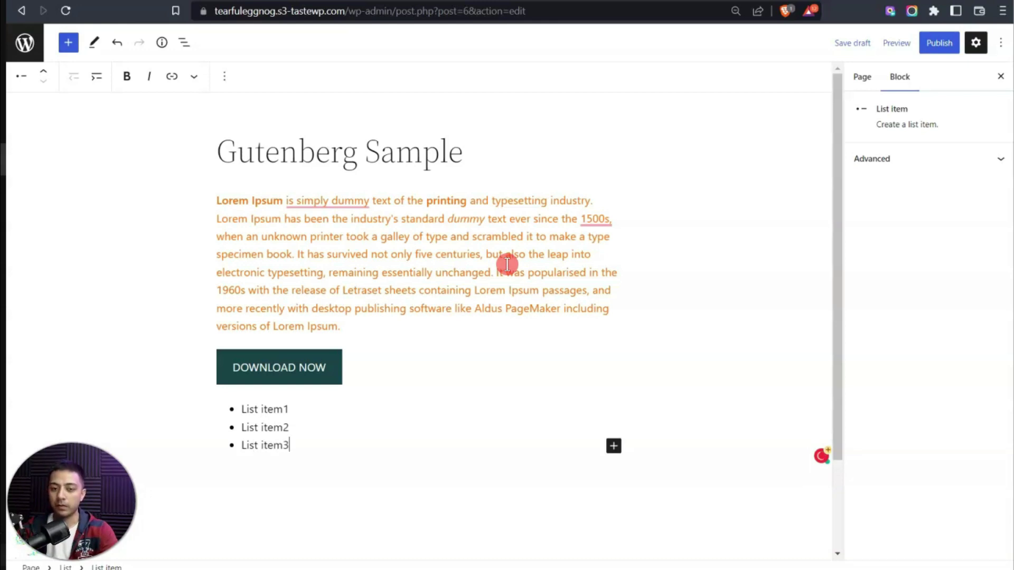
pyautogui.press('Return')
pyautogui.press('Return')
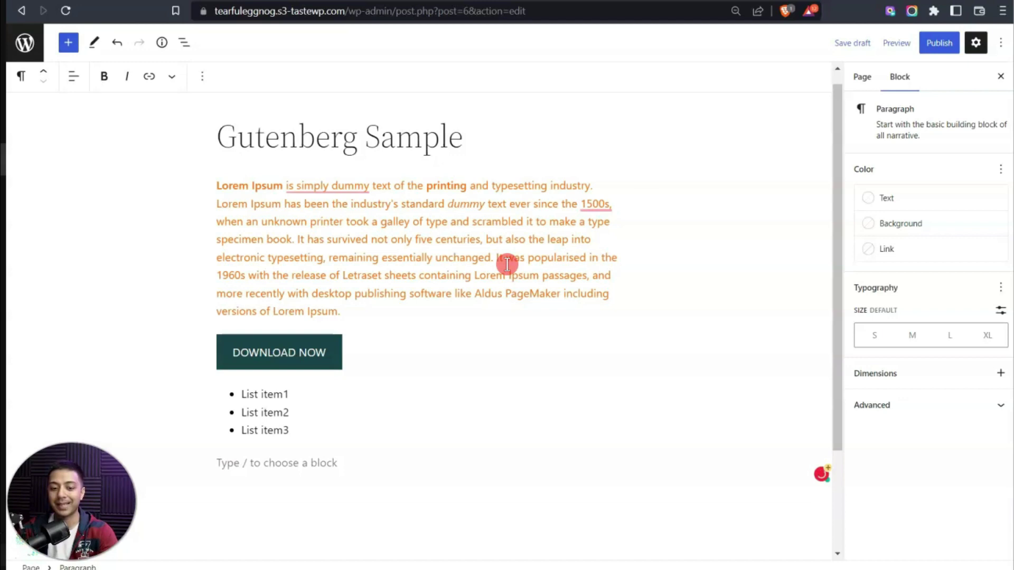
# - Add an Image block via /img and insert girl.png from the Media Library at full size
pyautogui.click(520, 345)
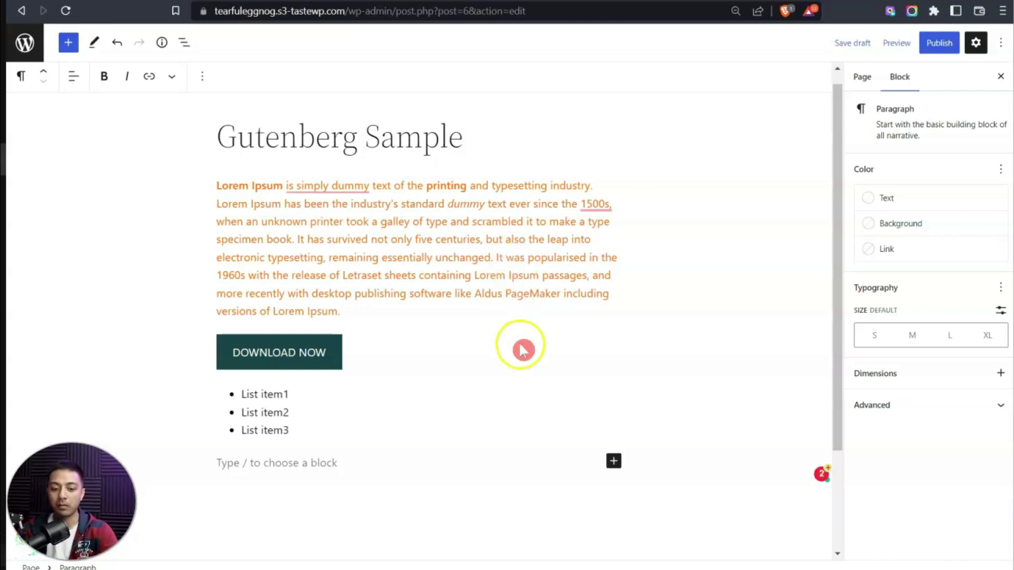
pyautogui.scroll(-2, 520, 344)
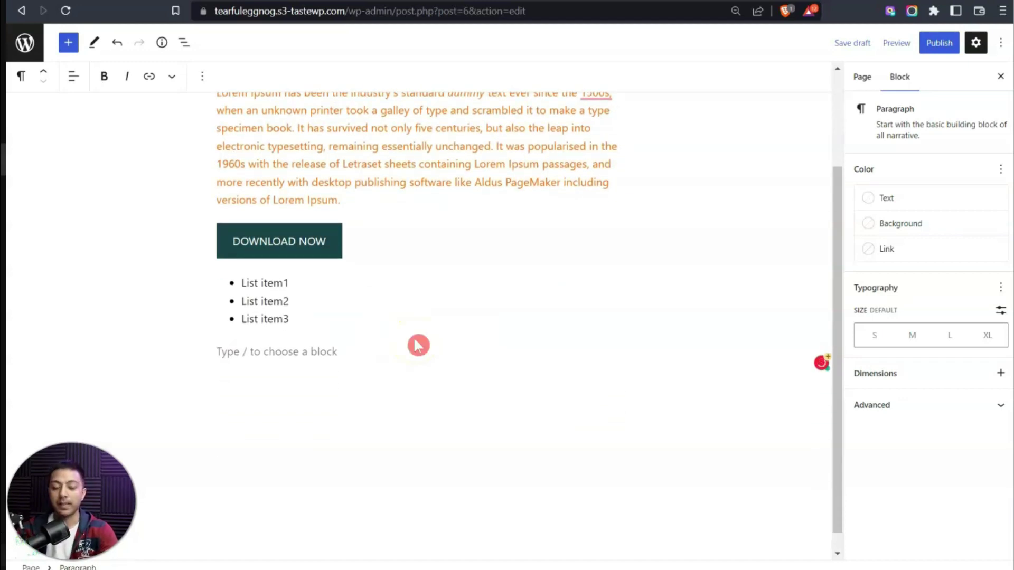
pyautogui.write('/')
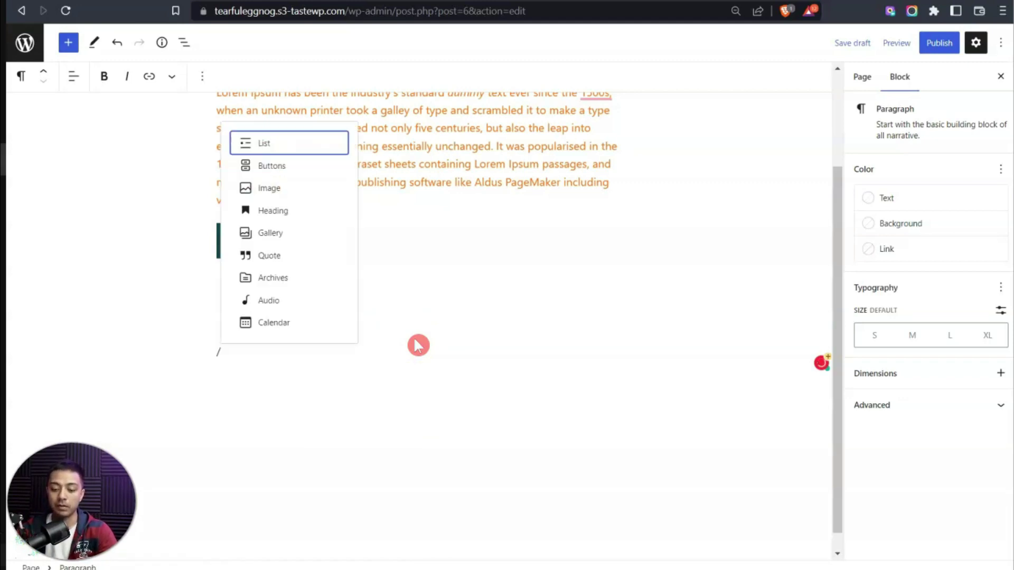
pyautogui.write('img')
pyautogui.click(405, 345)
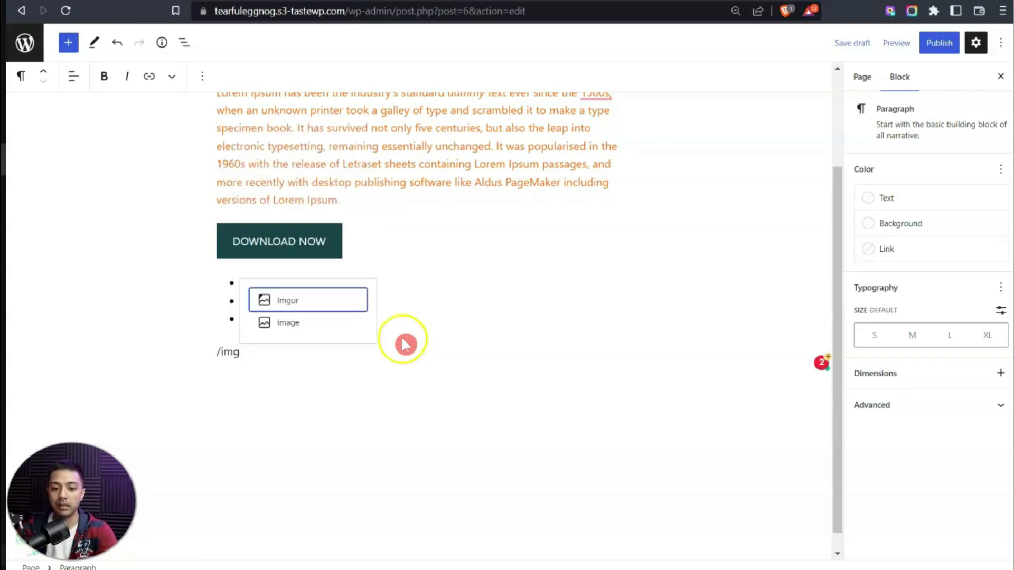
pyautogui.click(285, 331)
pyautogui.click(304, 430)
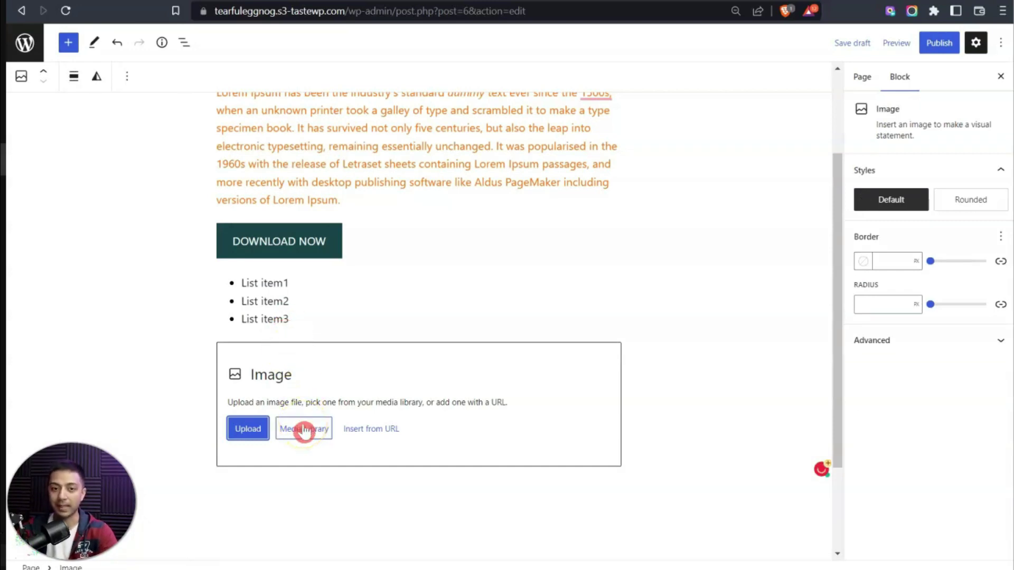
pyautogui.click(85, 204)
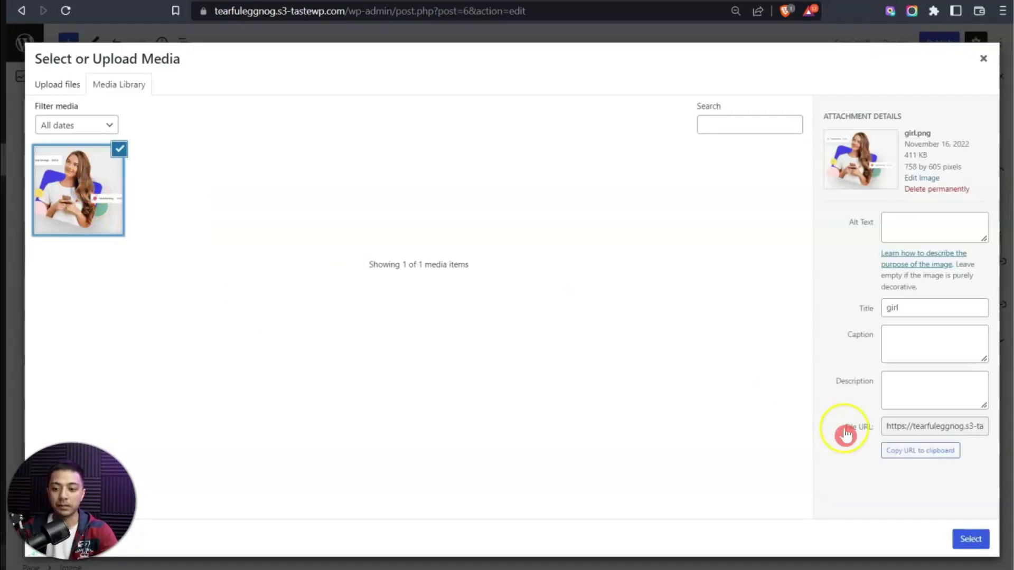
pyautogui.click(959, 538)
pyautogui.click(608, 240)
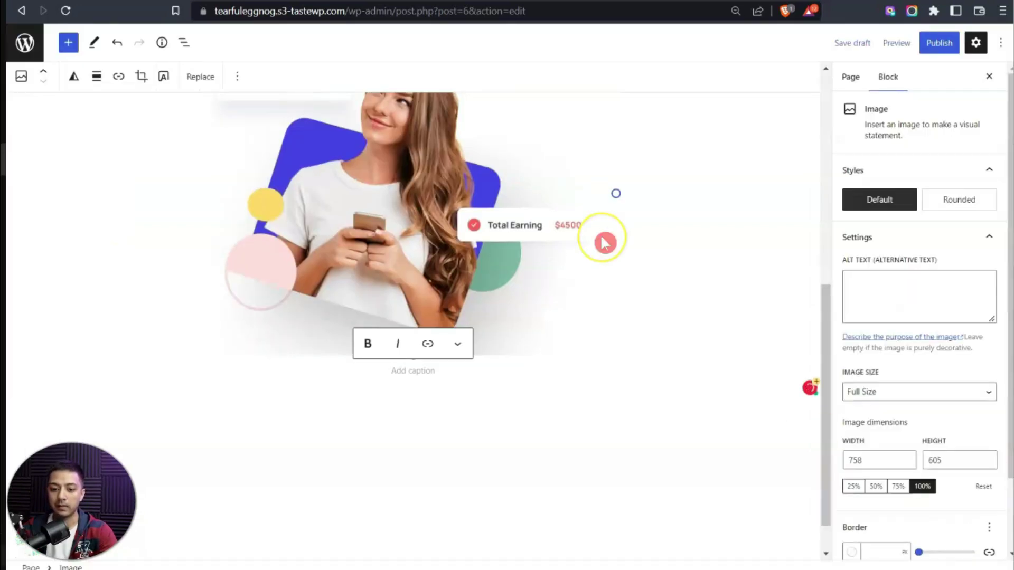
pyautogui.scroll(3, 605, 243)
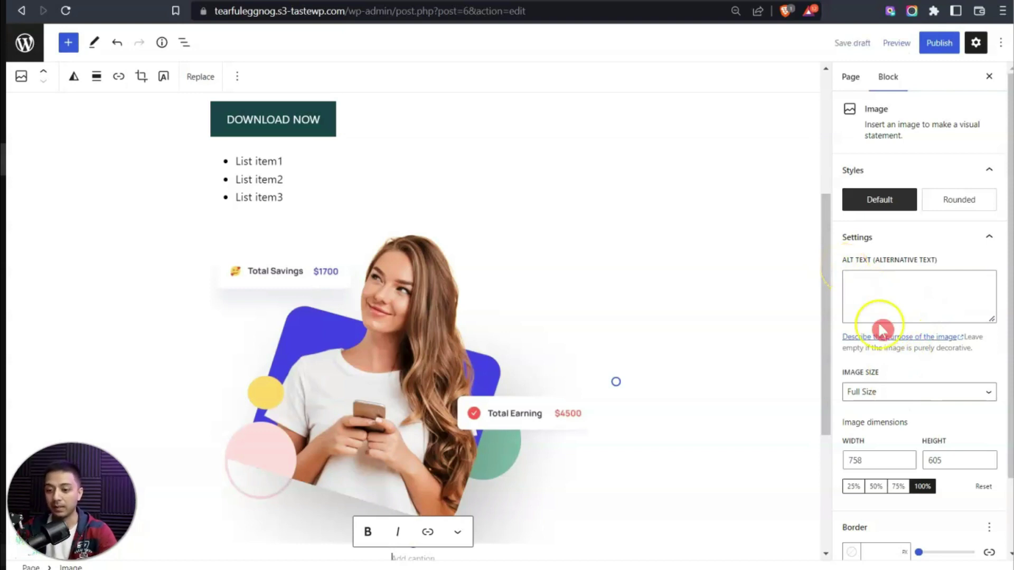
pyautogui.click(873, 391)
pyautogui.click(875, 391)
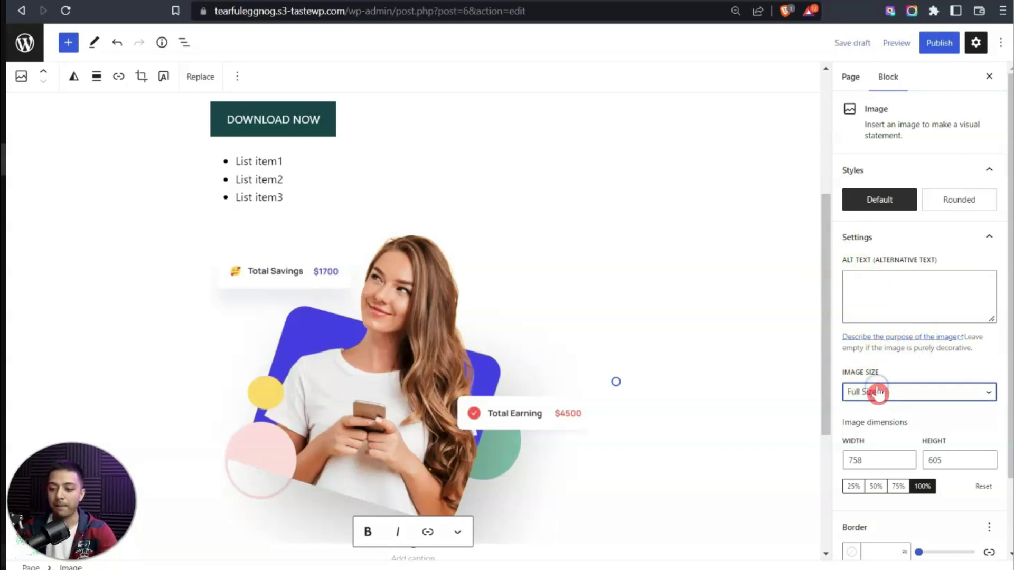
pyautogui.scroll(-2, 900, 438)
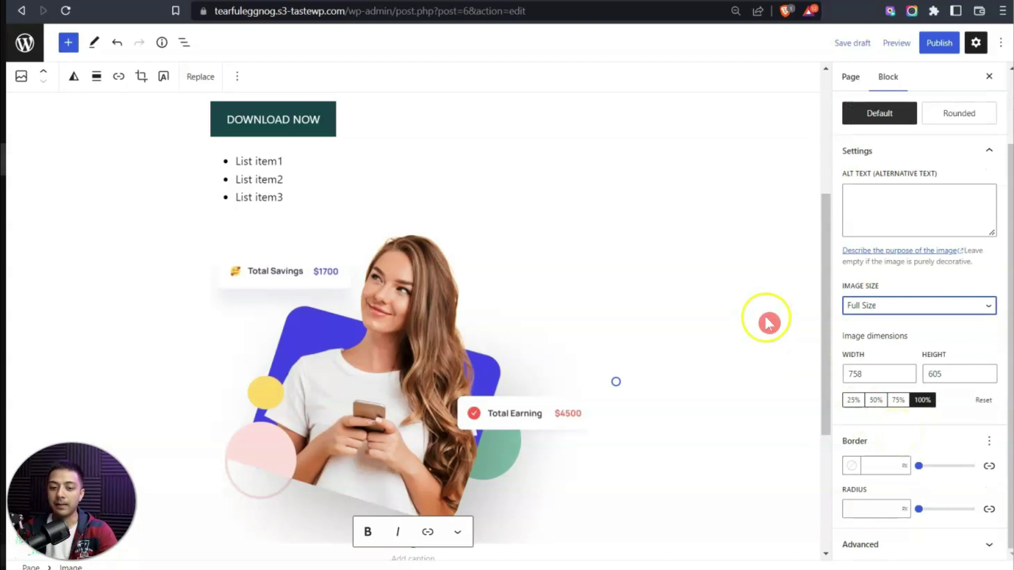
pyautogui.click(353, 376)
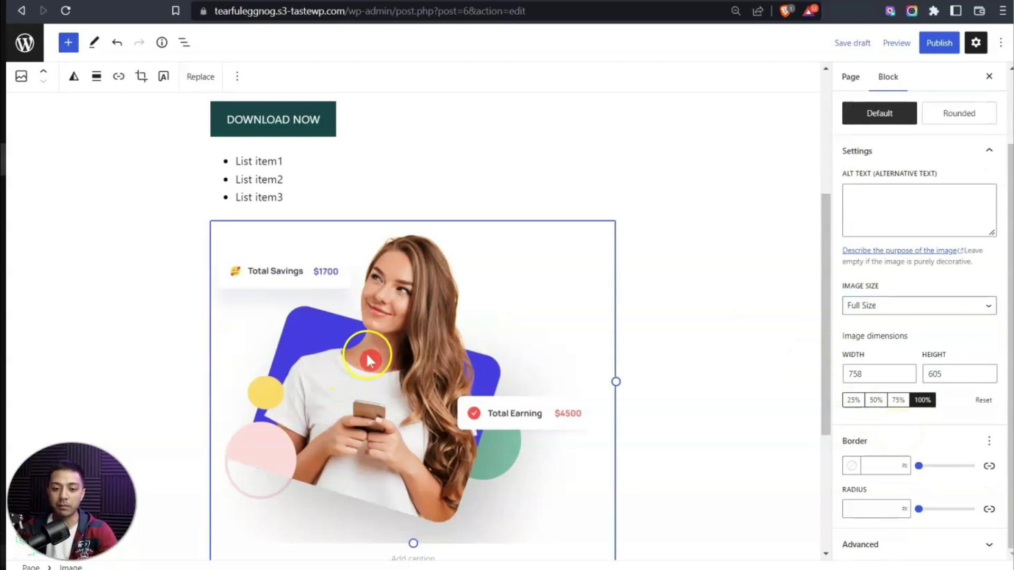
pyautogui.click(85, 84)
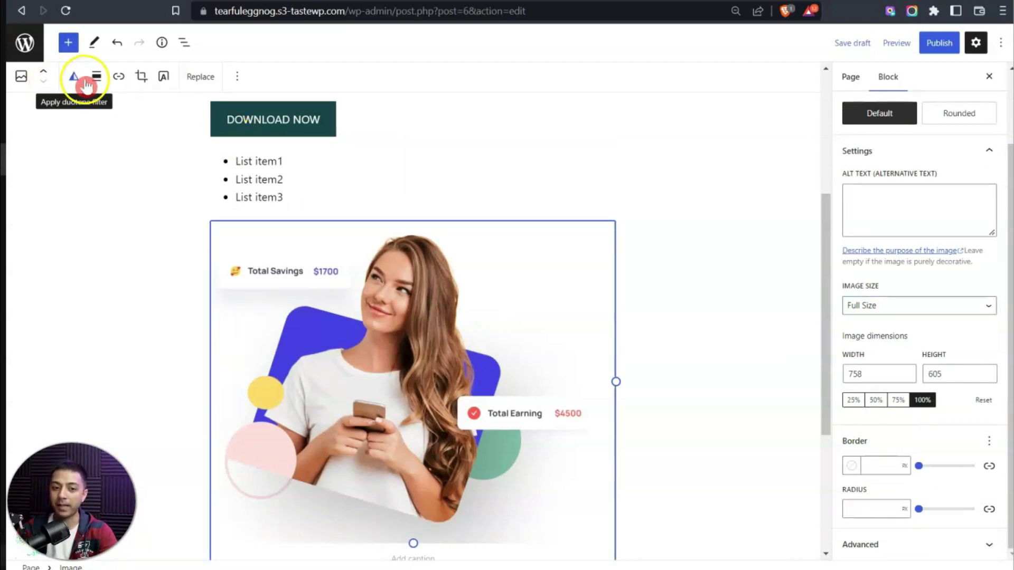
pyautogui.scroll(1, 683, 344)
pyautogui.click(685, 345)
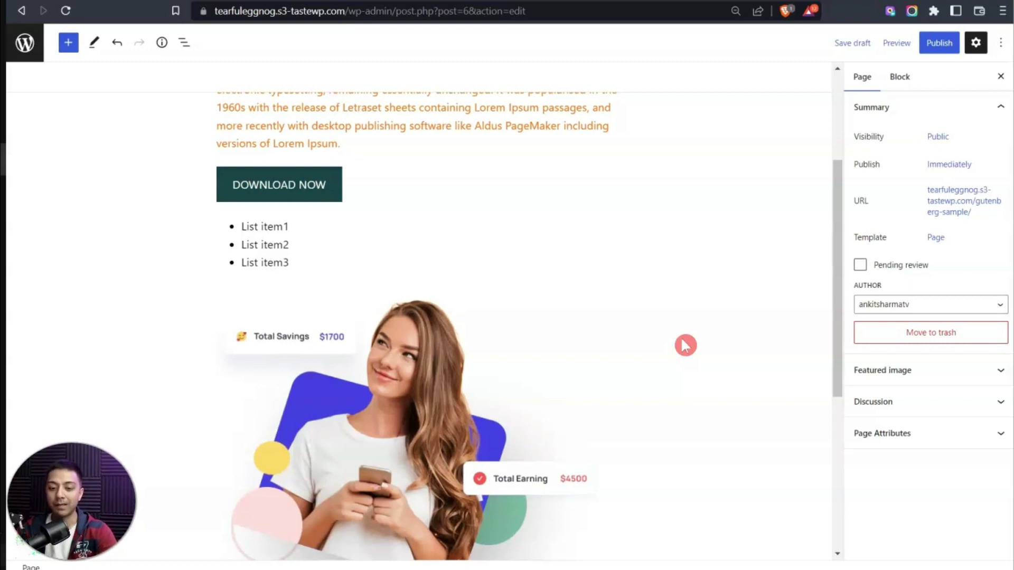
pyautogui.click(409, 363)
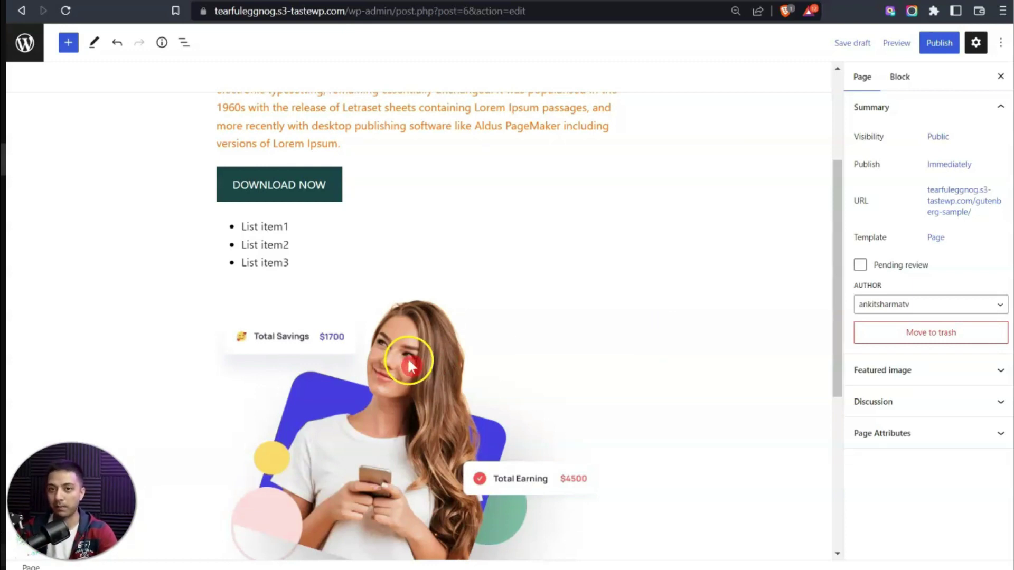
# - Select the parent Buttons group holding the DOWNLOAD NOW button
pyautogui.click(353, 185)
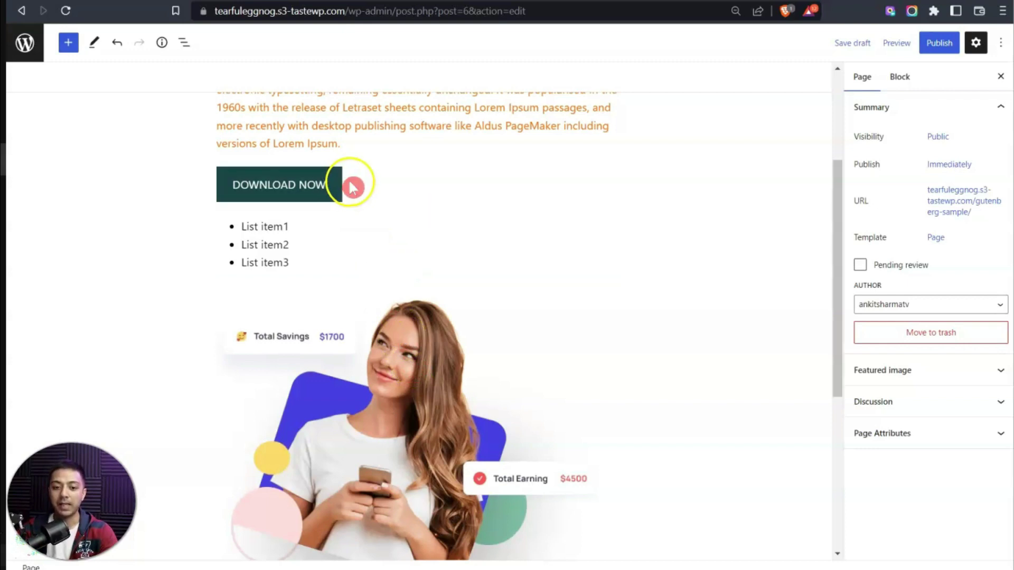
pyautogui.click(352, 186)
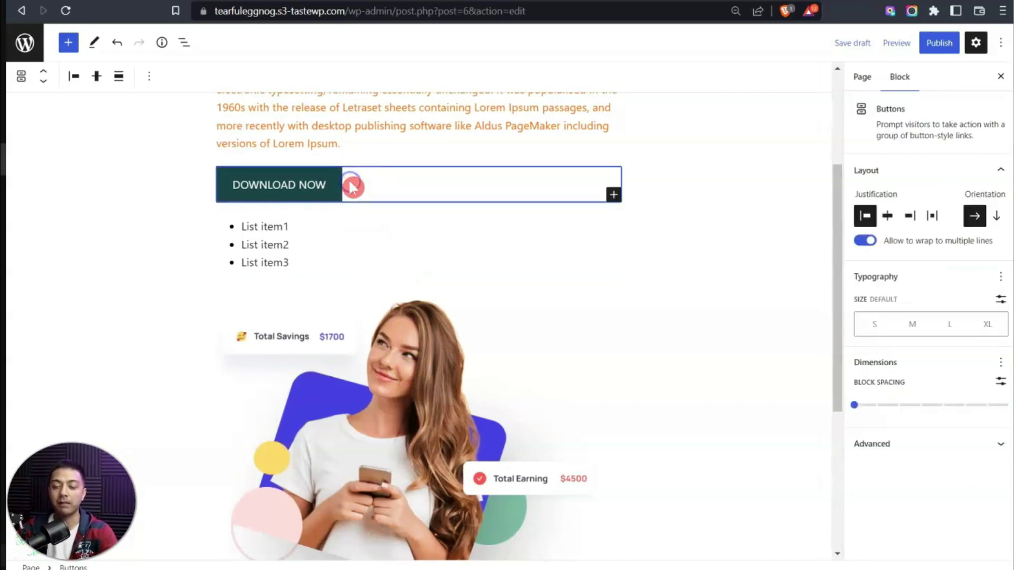
pyautogui.scroll(1, 353, 185)
pyautogui.click(668, 222)
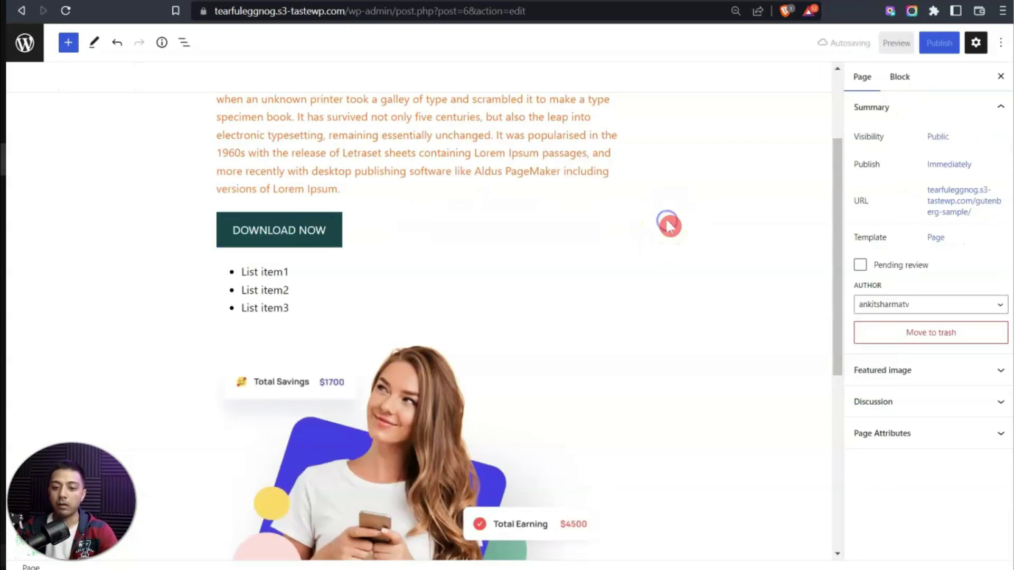
pyautogui.click(410, 238)
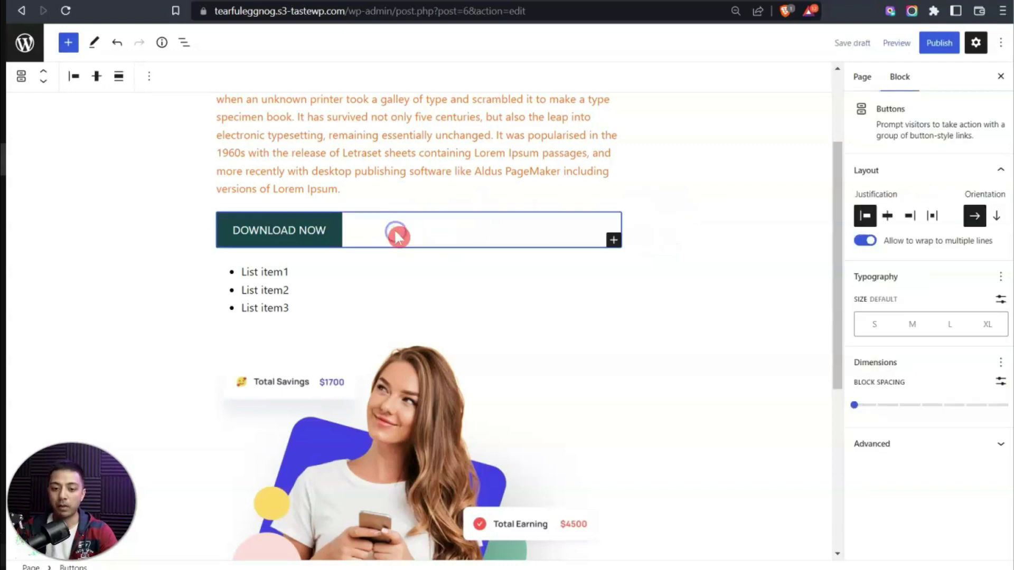
# - Move the Buttons group down twice, past the list and then below the image
pyautogui.click(170, 79)
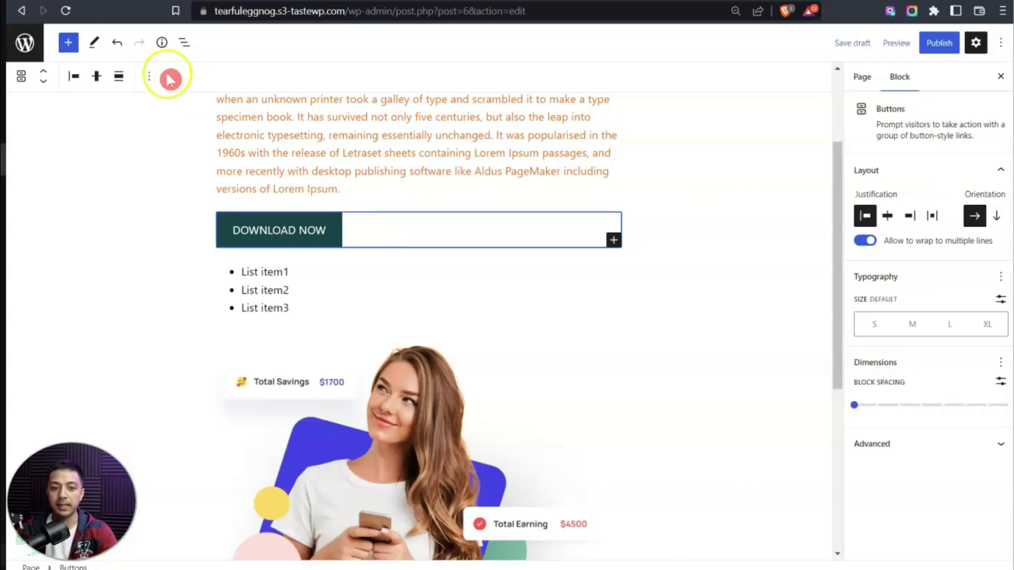
pyautogui.click(45, 89)
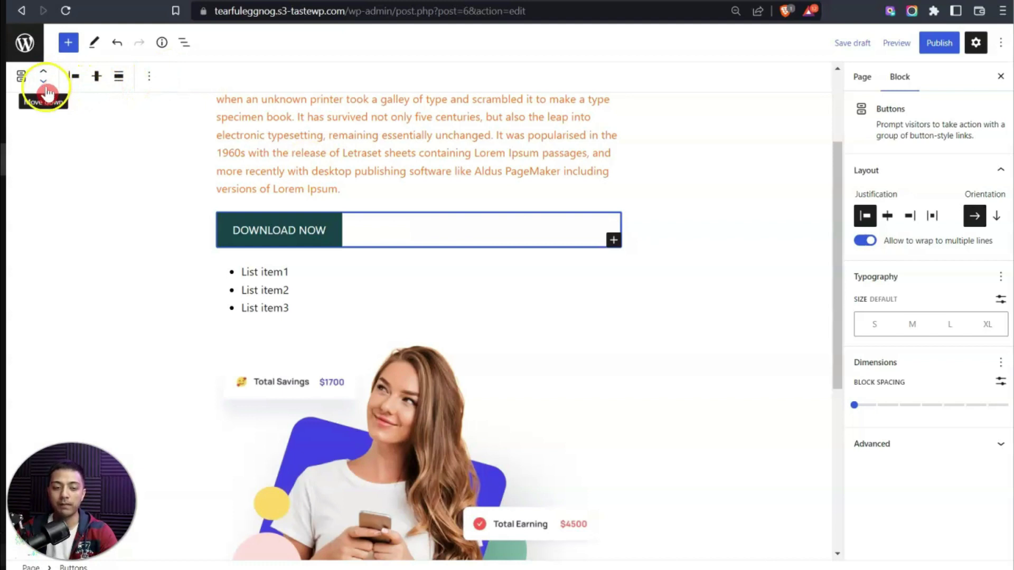
pyautogui.click(47, 71)
pyautogui.scroll(-2, 355, 203)
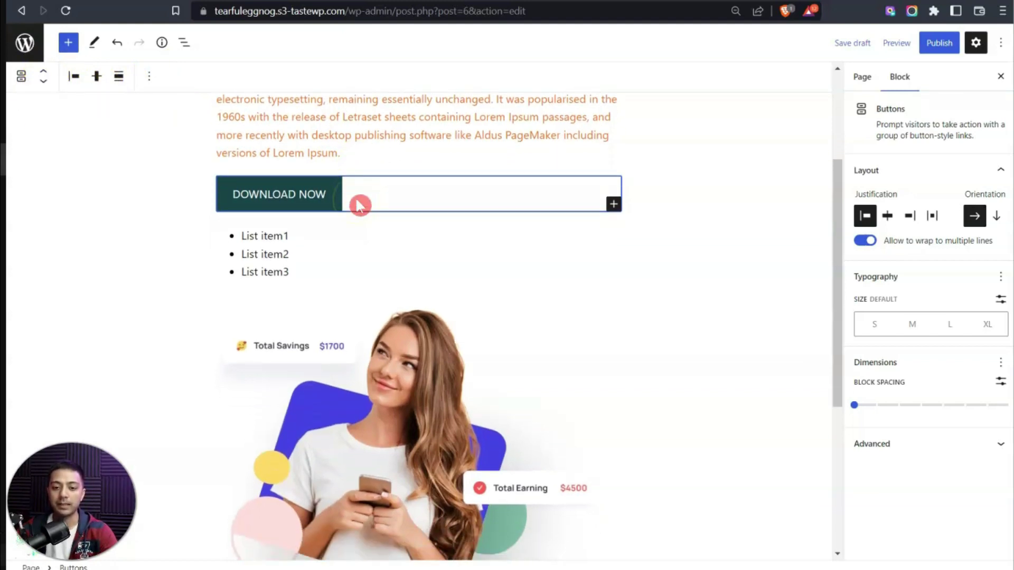
pyautogui.click(89, 133)
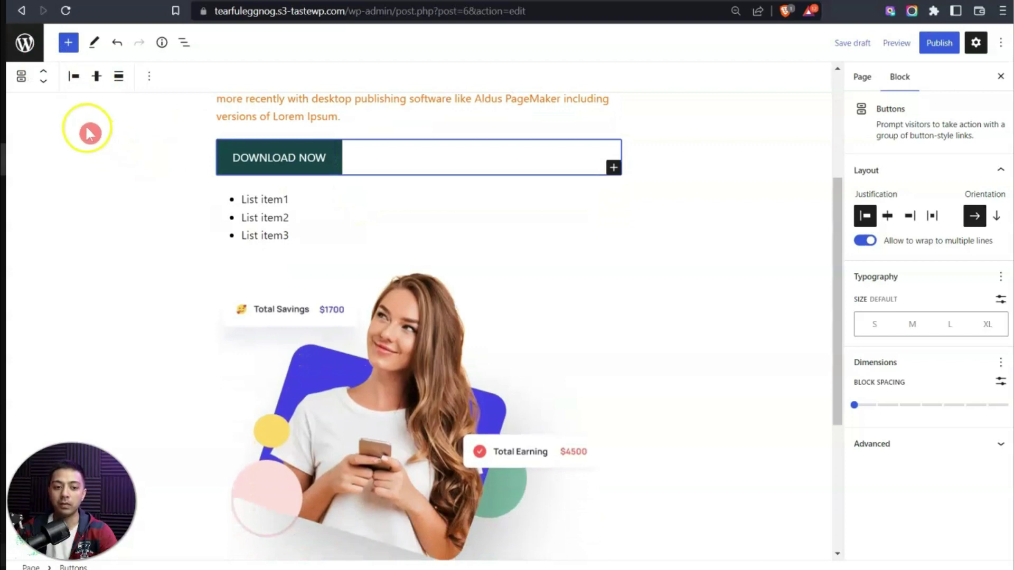
pyautogui.click(46, 86)
pyautogui.scroll(2, 270, 189)
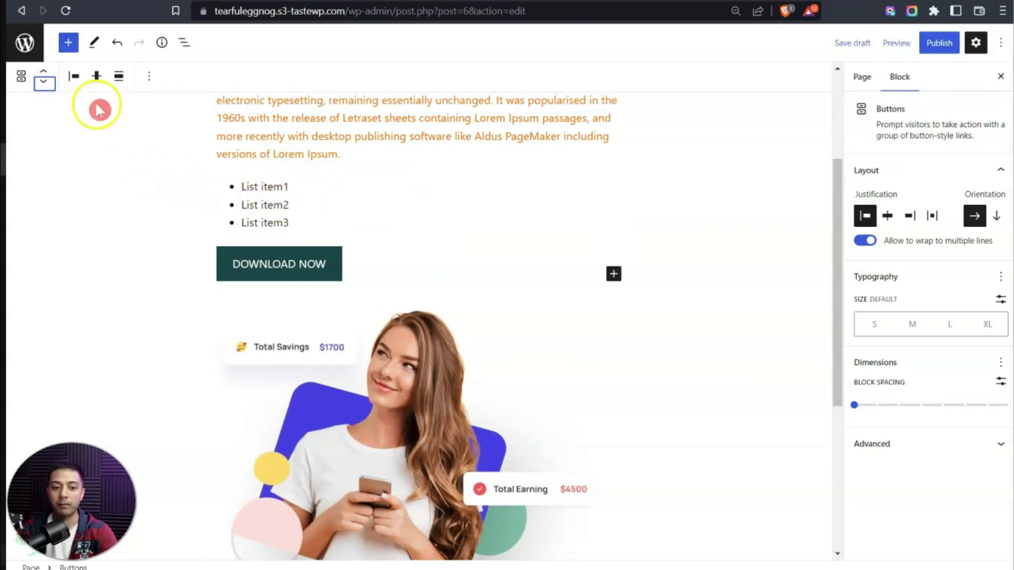
pyautogui.click(44, 82)
pyautogui.scroll(2, 285, 238)
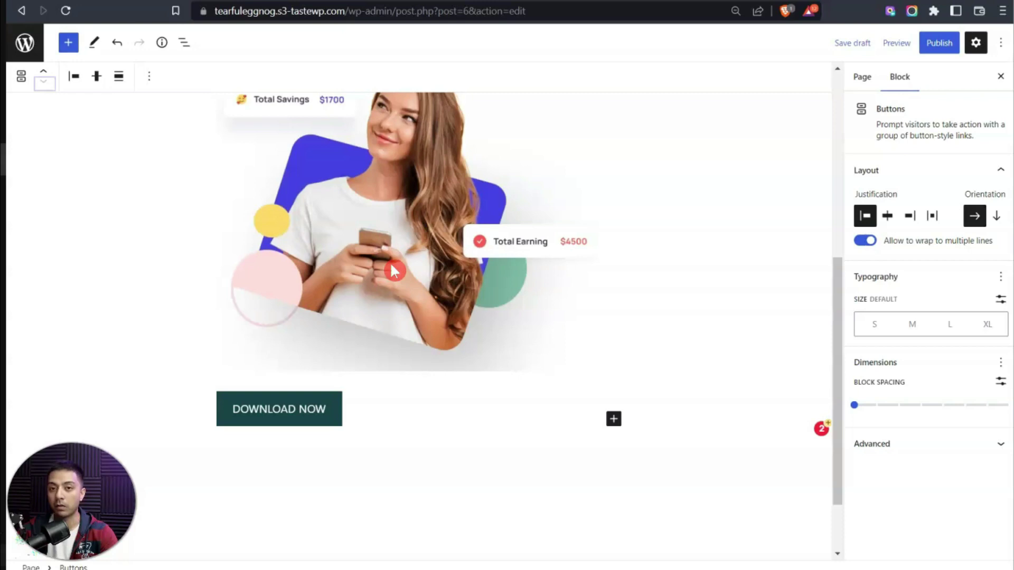
pyautogui.scroll(7, 393, 271)
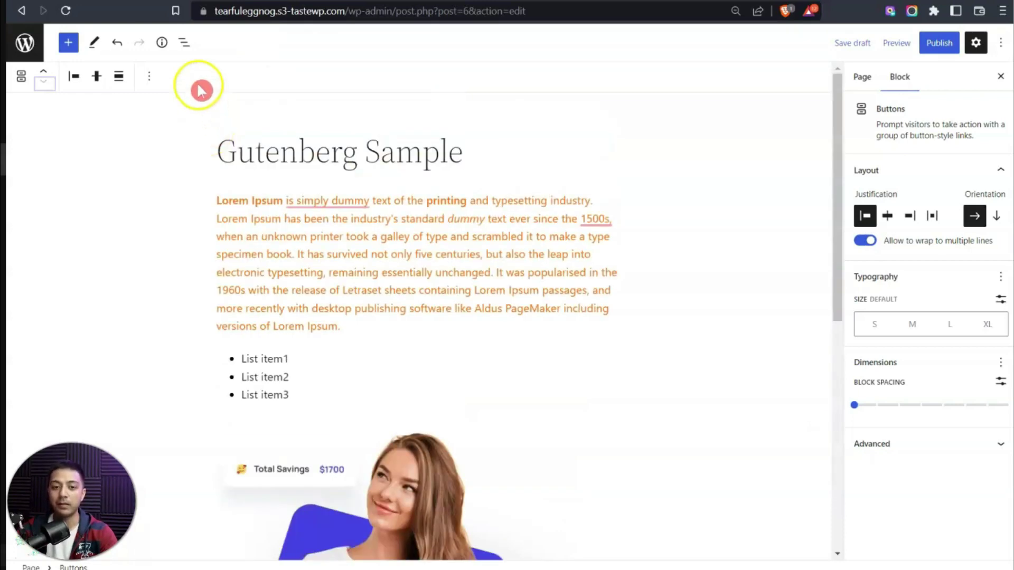
pyautogui.click(188, 54)
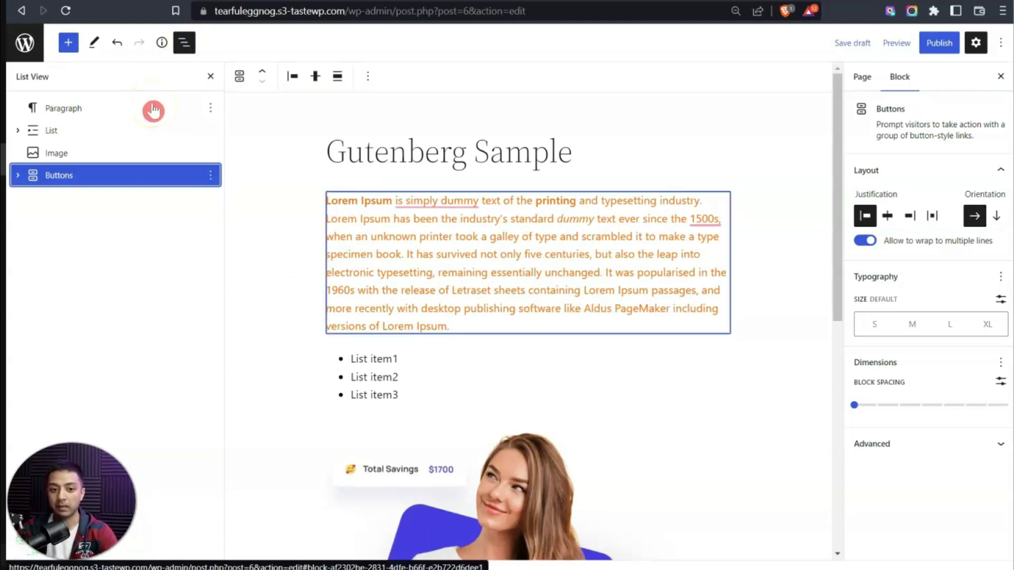
pyautogui.click(153, 111)
pyautogui.click(58, 108)
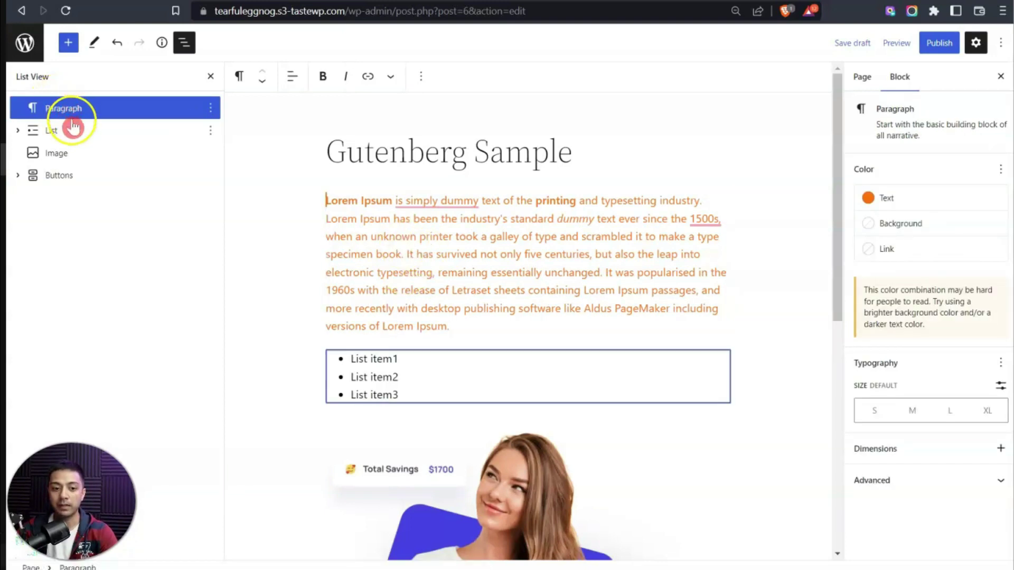
pyautogui.click(73, 127)
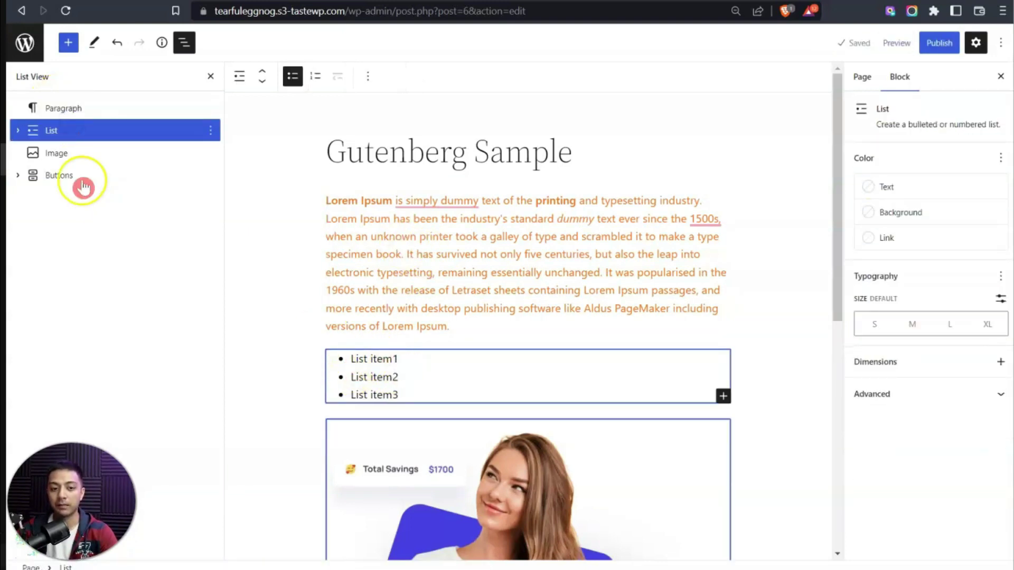
pyautogui.click(86, 154)
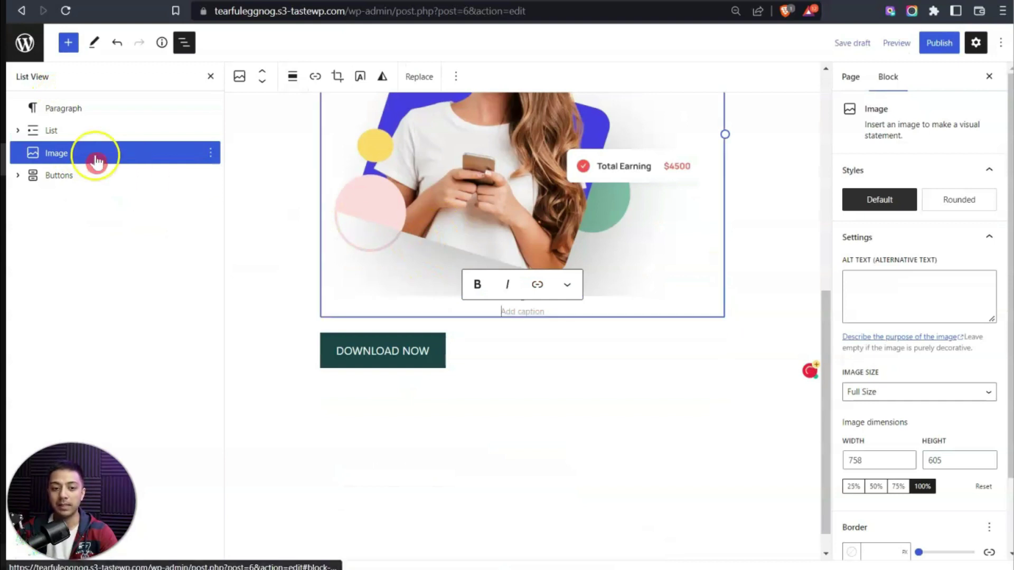
pyautogui.click(95, 174)
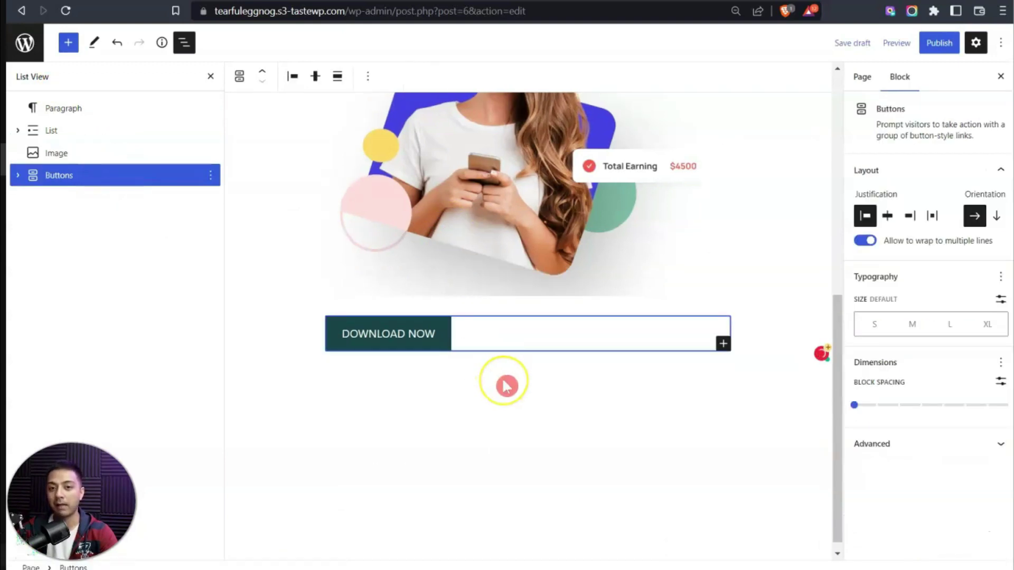
pyautogui.scroll(5, 429, 296)
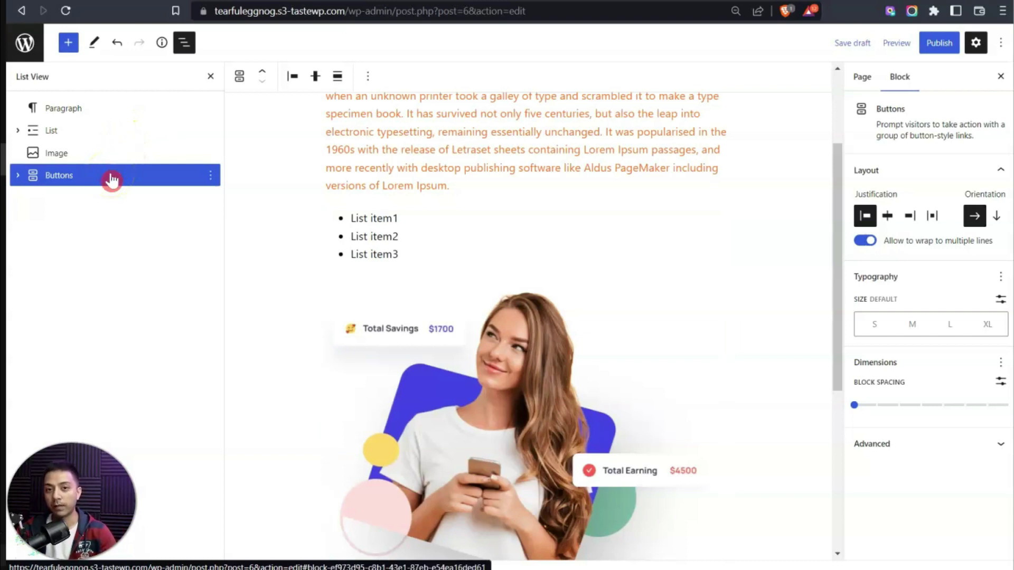
# - In List View, drag the Image row up to drop it right after the Paragraph row
pyautogui.click(64, 156)
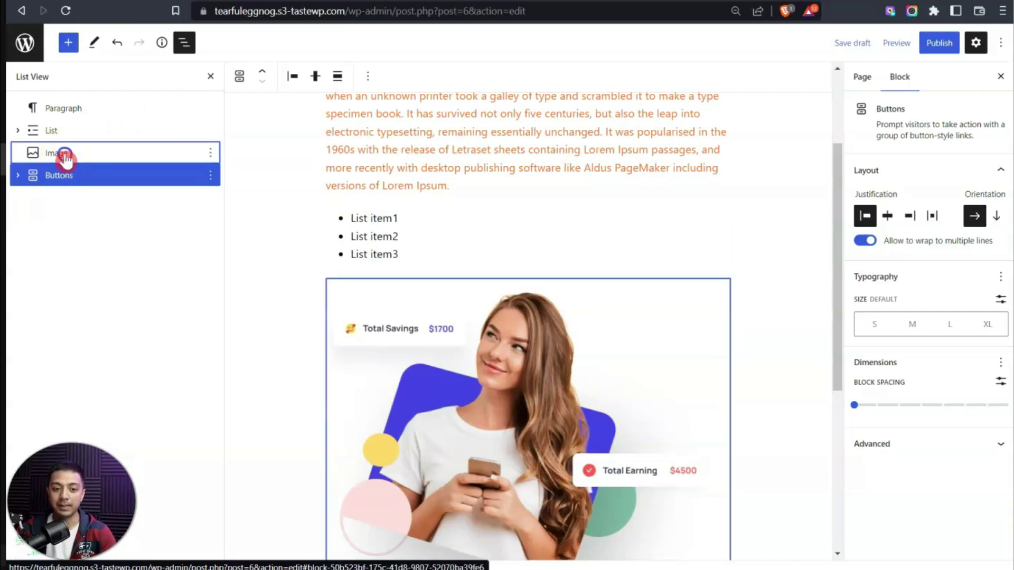
pyautogui.scroll(5, 394, 186)
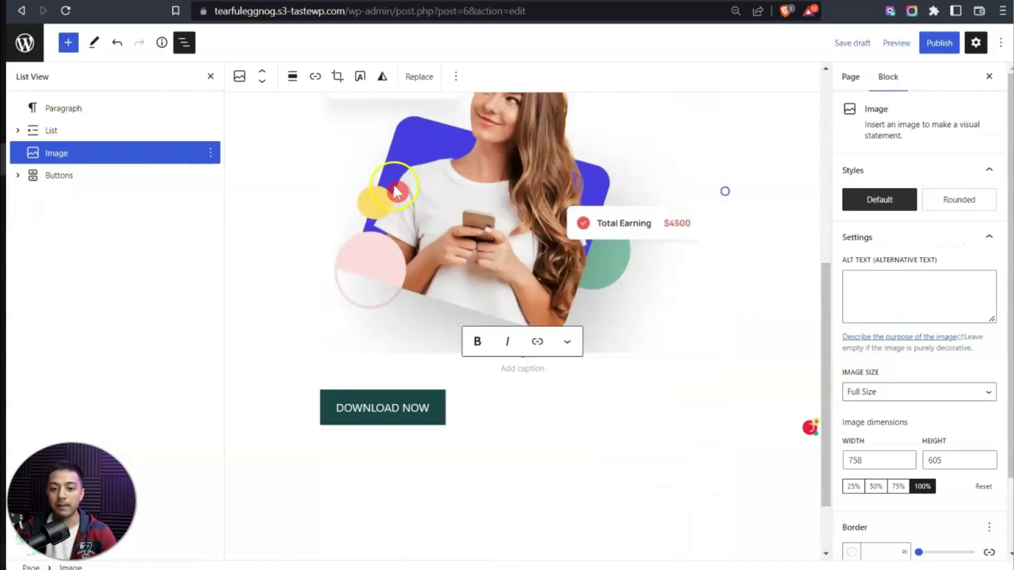
pyautogui.moveTo(86, 154); pyautogui.dragTo(78, 117)
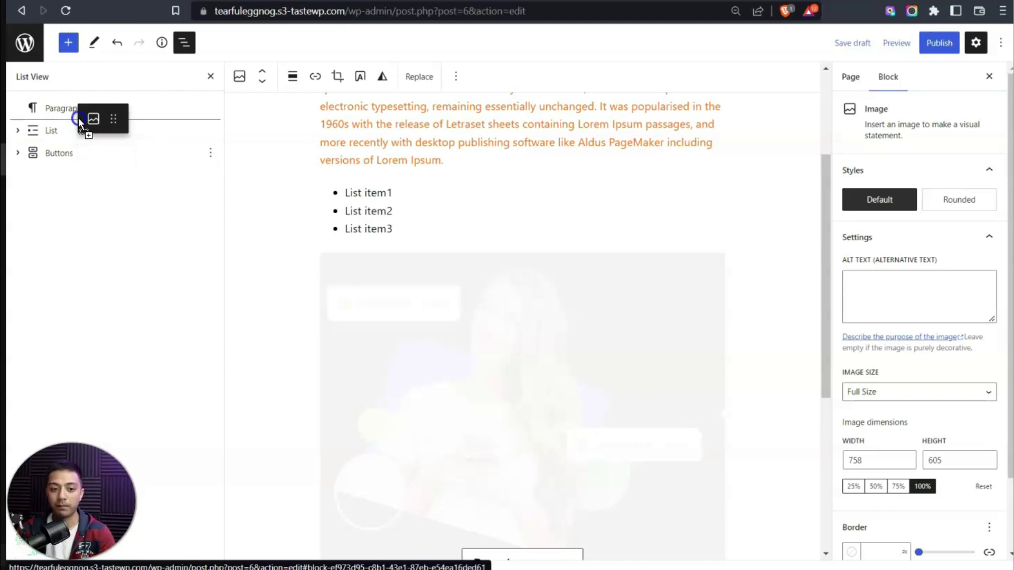
pyautogui.moveTo(78, 117); pyautogui.dragTo(78, 117)
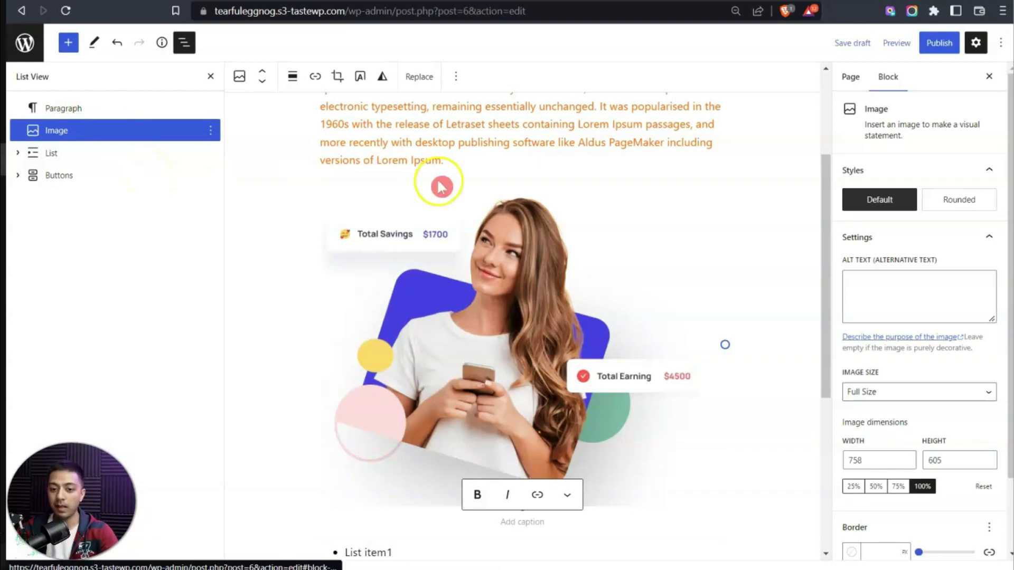
pyautogui.scroll(3, 442, 186)
pyautogui.scroll(-3, 441, 184)
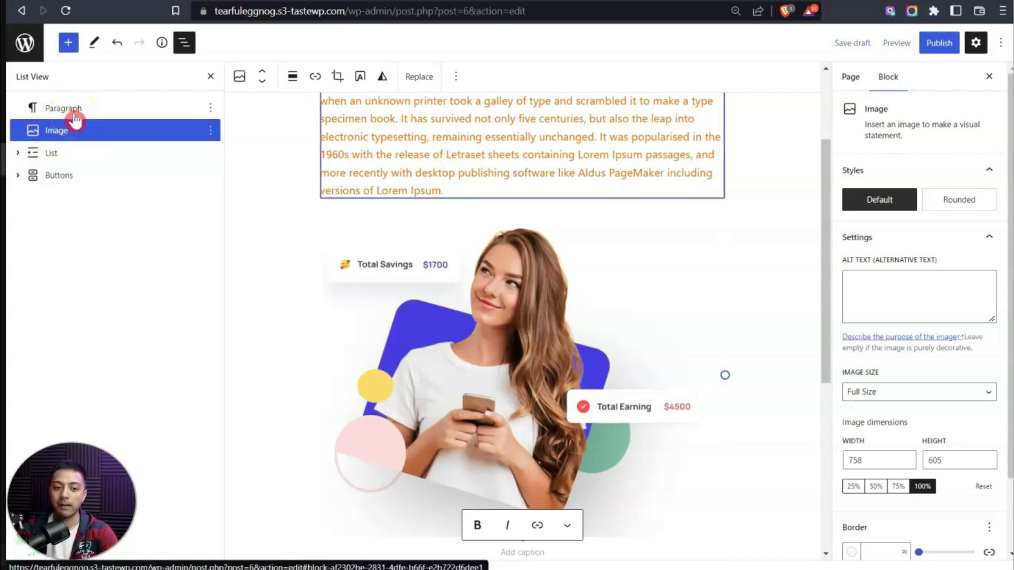
# - Dismiss the image block's Options menu and close the List View panel
pyautogui.click(211, 132)
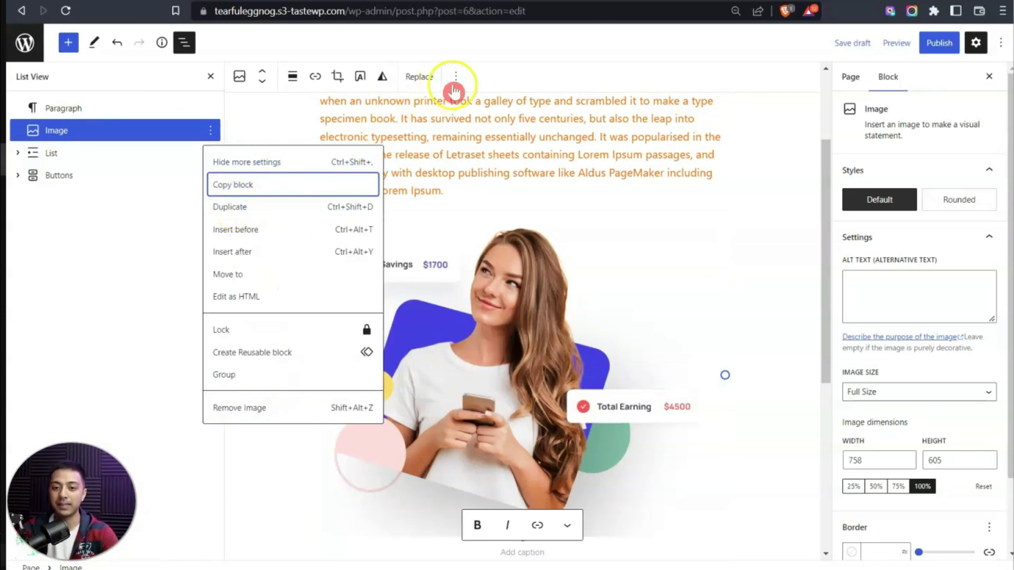
pyautogui.click(454, 79)
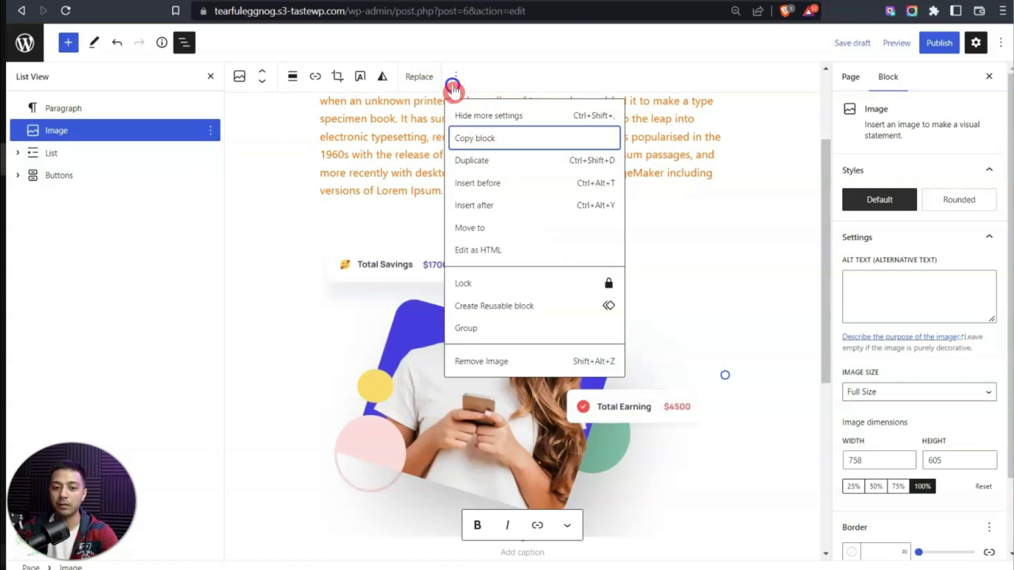
pyautogui.click(508, 77)
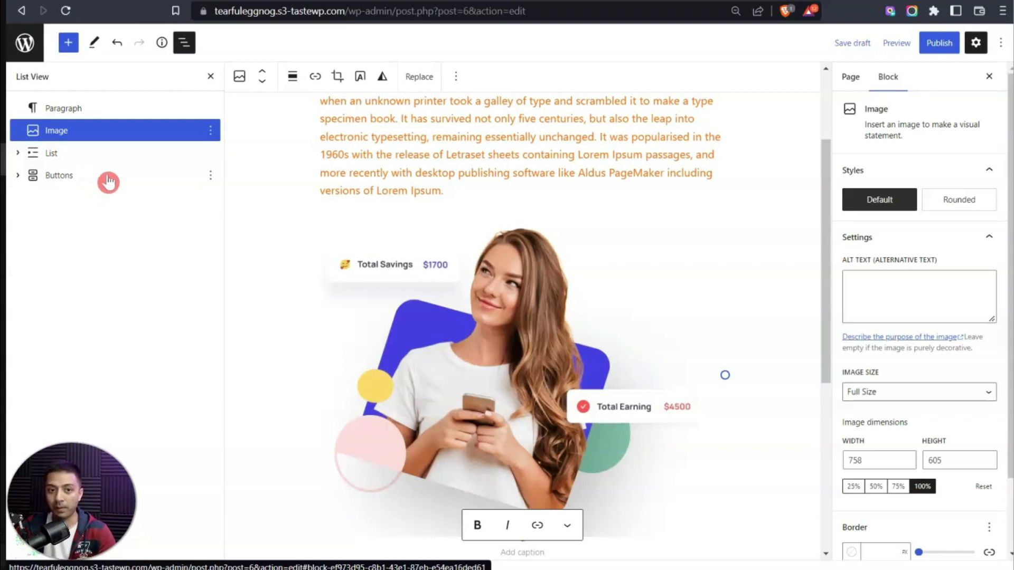
pyautogui.click(184, 44)
pyautogui.click(167, 48)
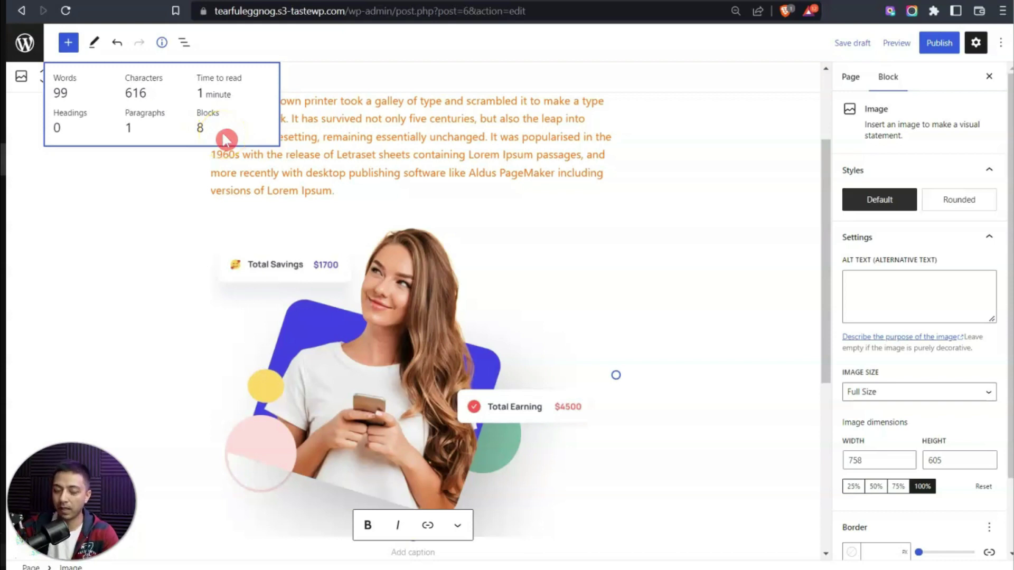
pyautogui.click(162, 43)
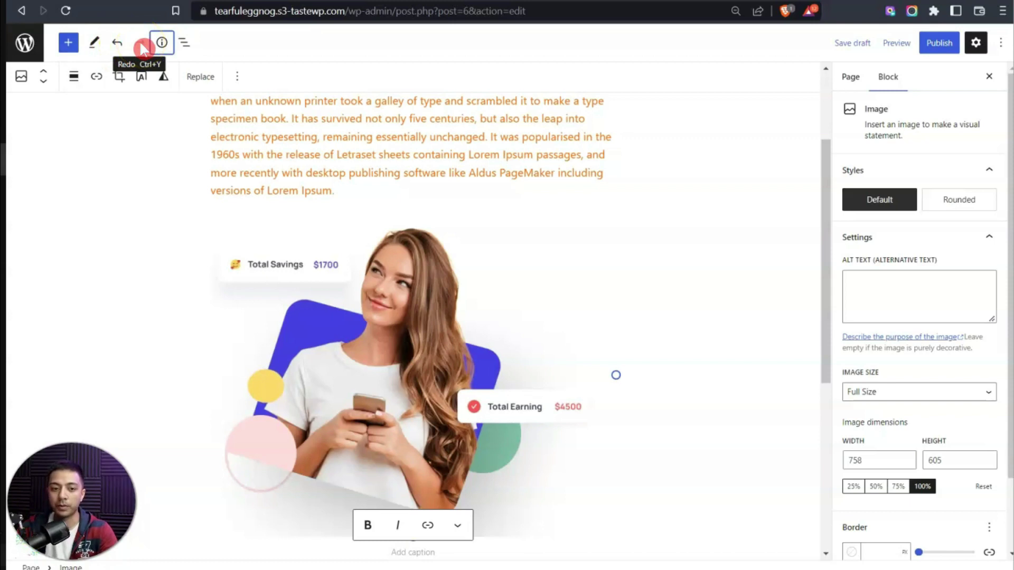
pyautogui.click(95, 43)
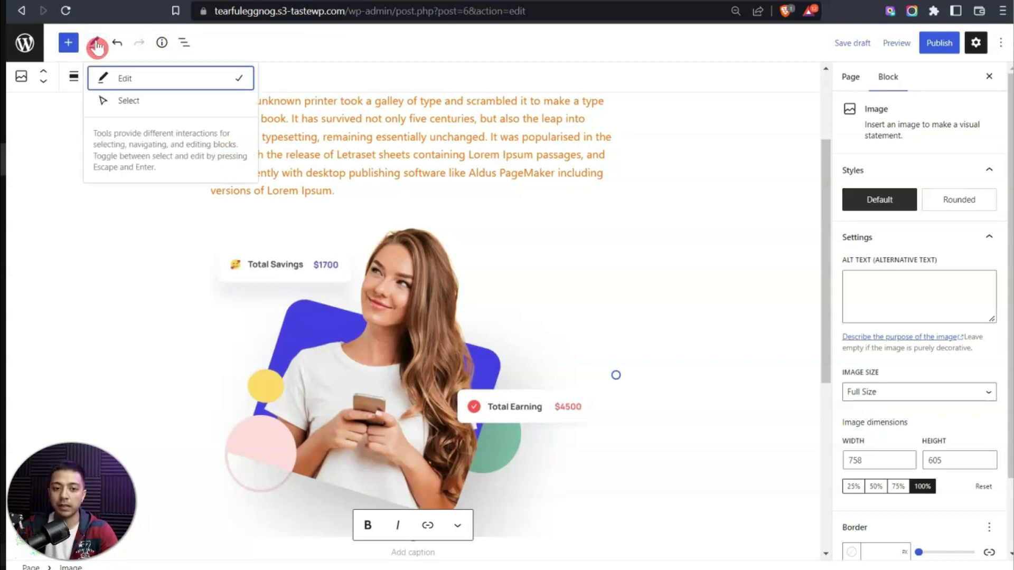
pyautogui.click(136, 86)
pyautogui.click(152, 103)
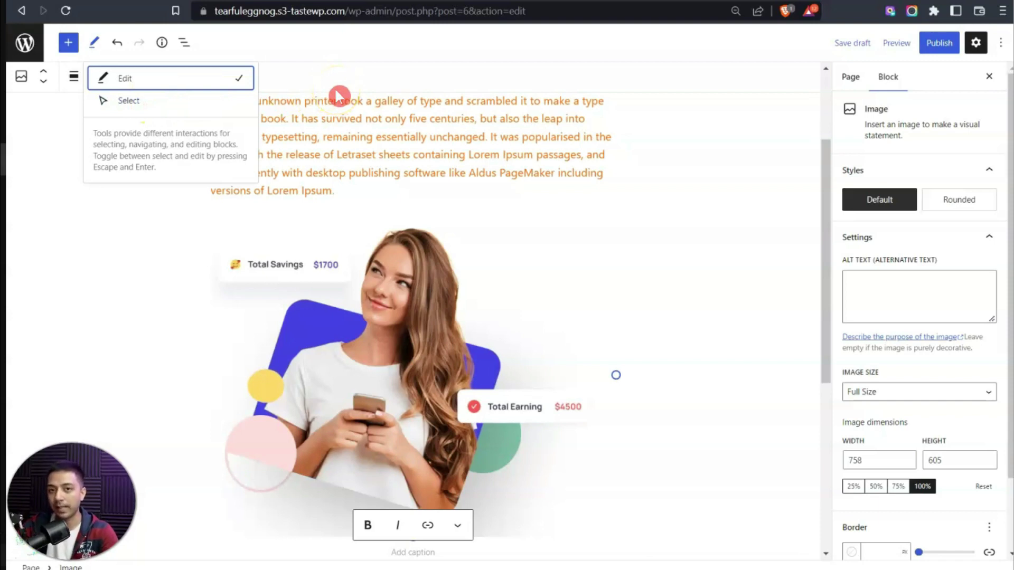
pyautogui.click(350, 61)
pyautogui.scroll(3, 351, 68)
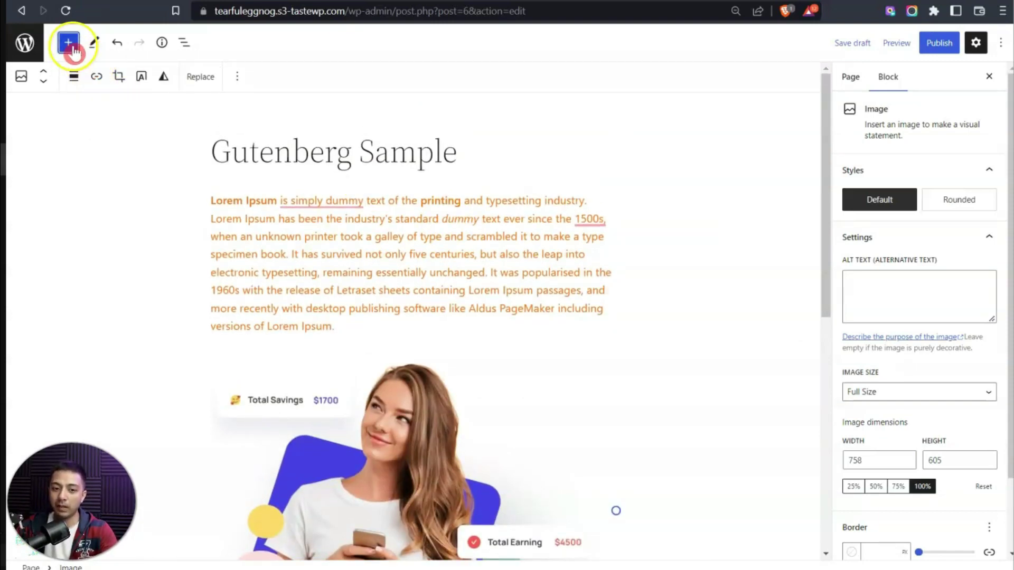
# - Browse the block inserter's library of available blocks
pyautogui.click(74, 51)
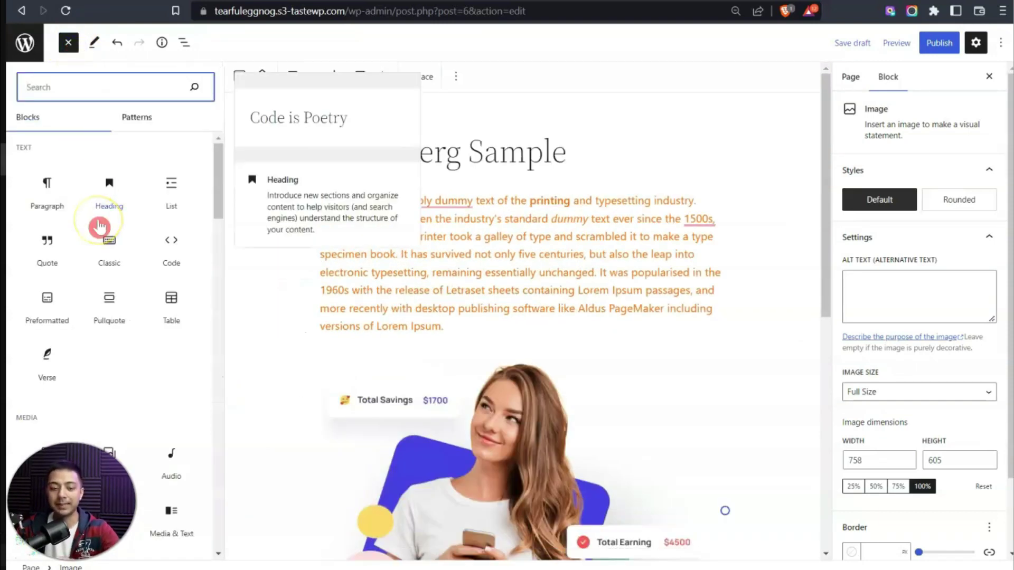
pyautogui.scroll(-7, 100, 226)
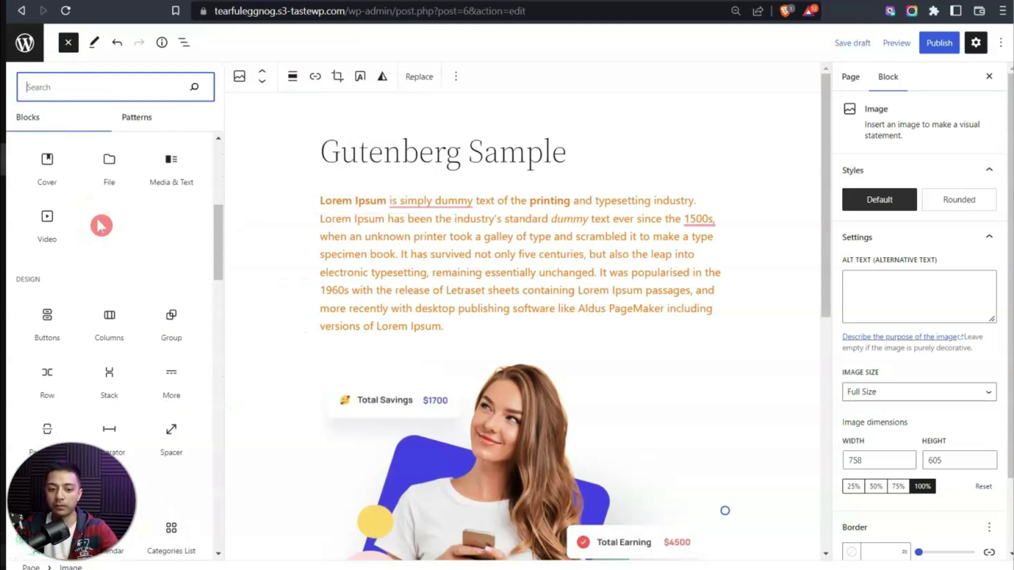
pyautogui.scroll(-8, 100, 223)
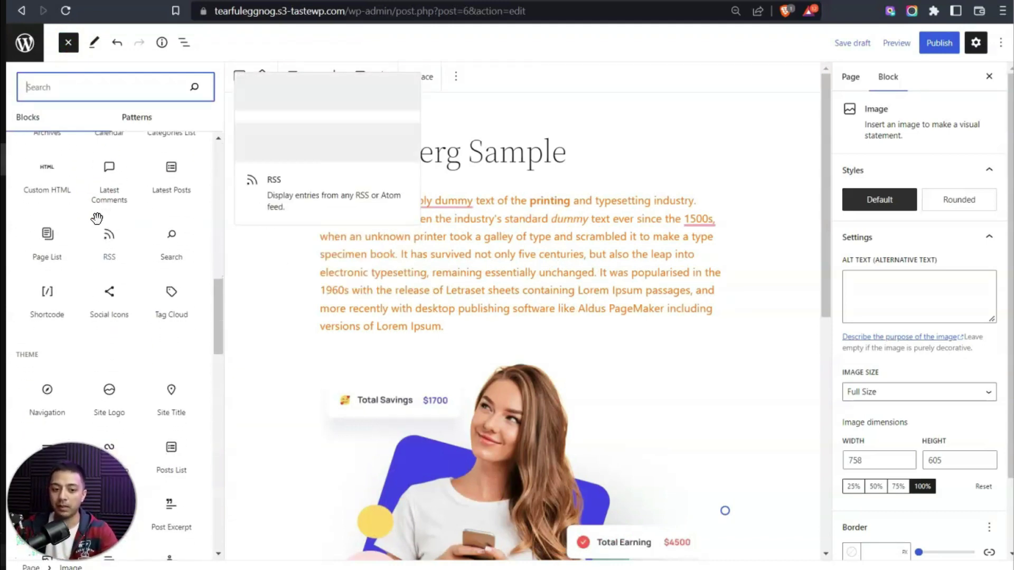
pyautogui.scroll(15, 97, 222)
pyautogui.scroll(-12, 98, 226)
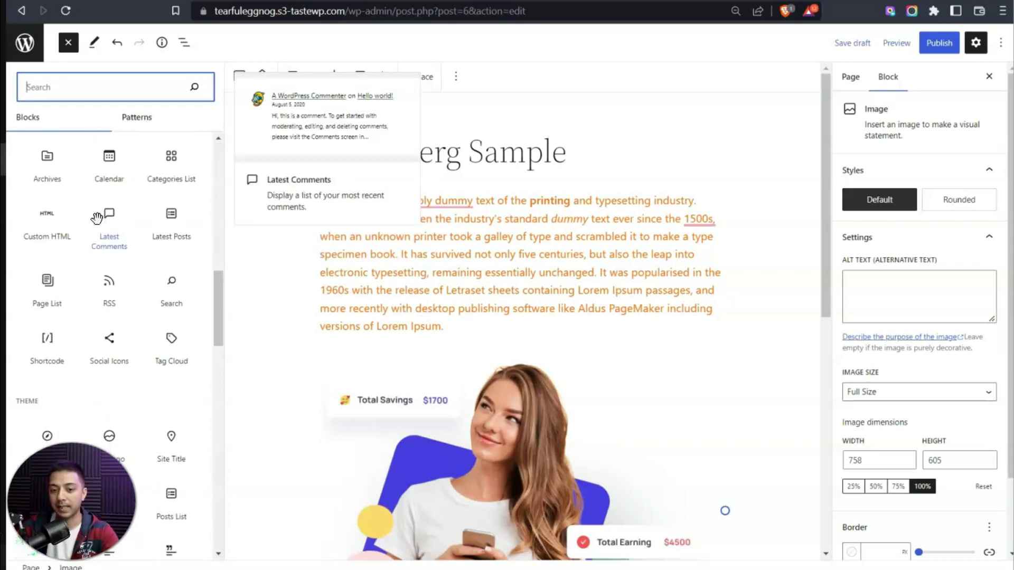
pyautogui.scroll(12, 103, 235)
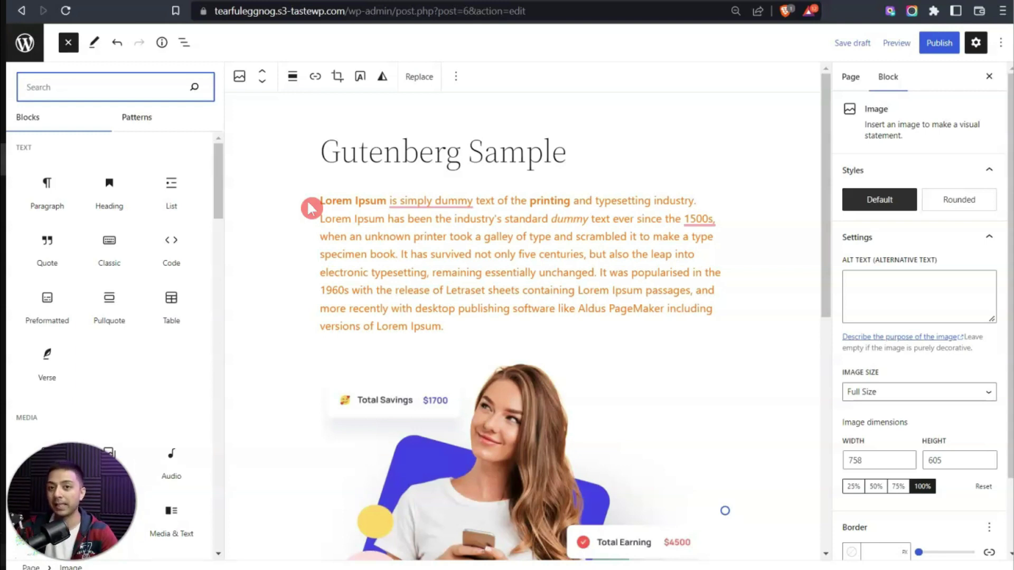
pyautogui.click(271, 104)
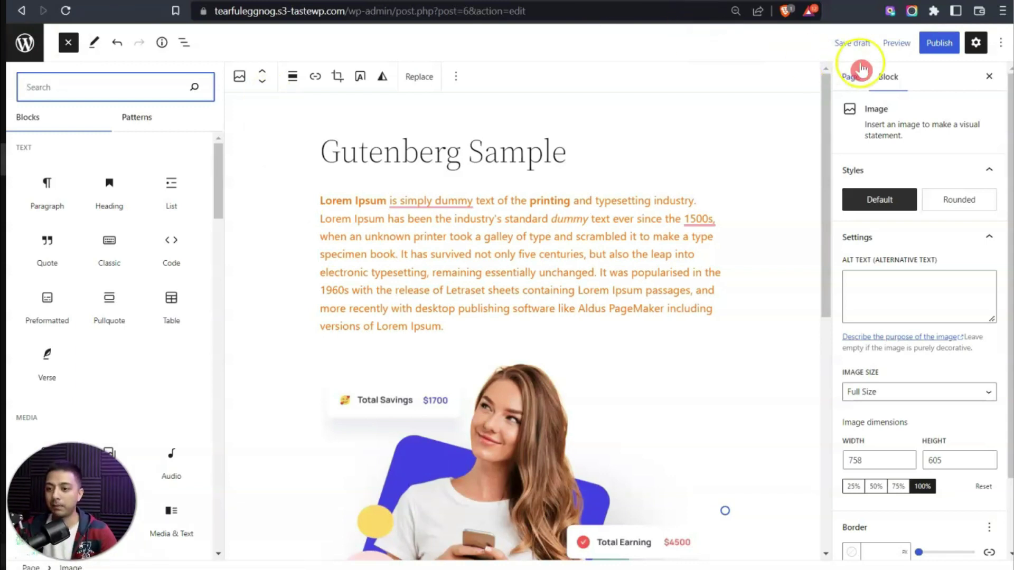
# - Publish the Gutenberg Sample page and return to the Pages list
pyautogui.click(939, 49)
pyautogui.click(909, 44)
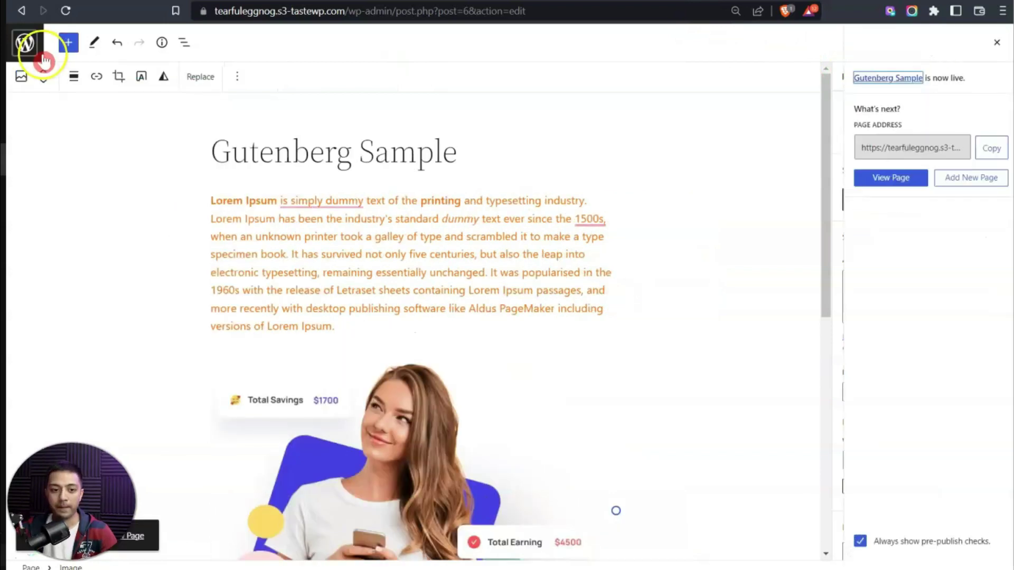
pyautogui.click(27, 43)
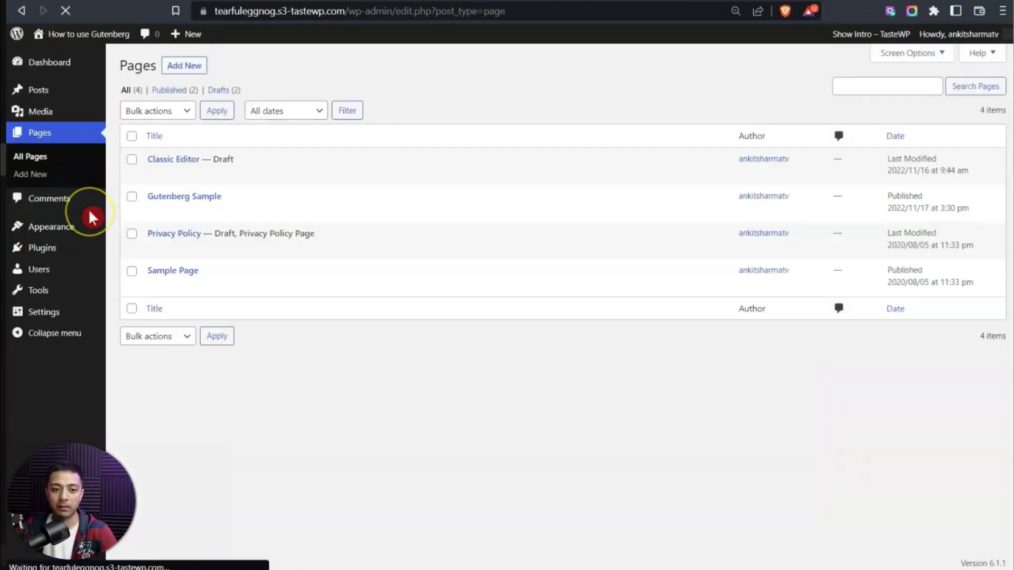
# - Search Add New Plugins for 'spectra', then install and activate Spectra
pyautogui.click(62, 256)
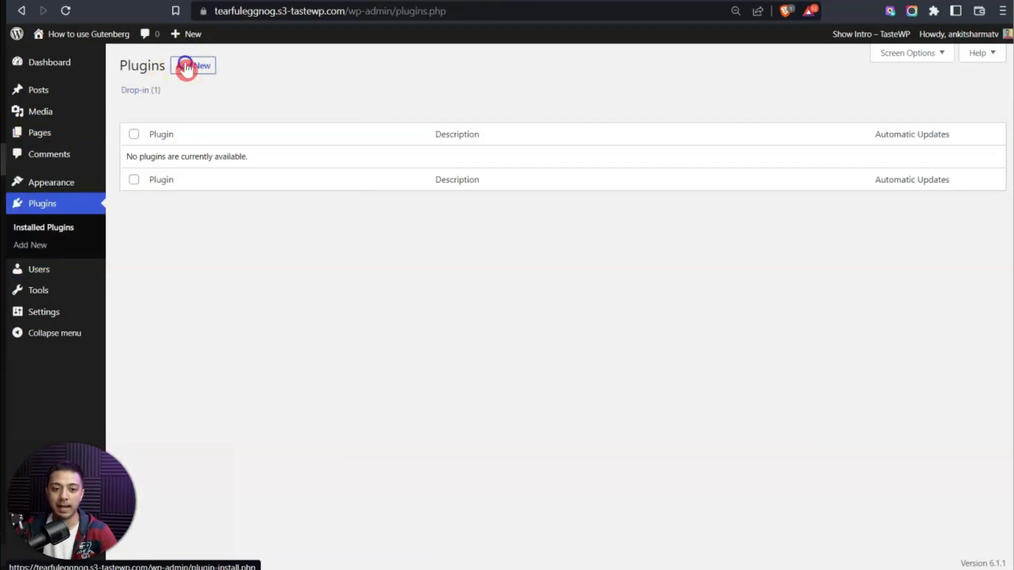
pyautogui.click(186, 67)
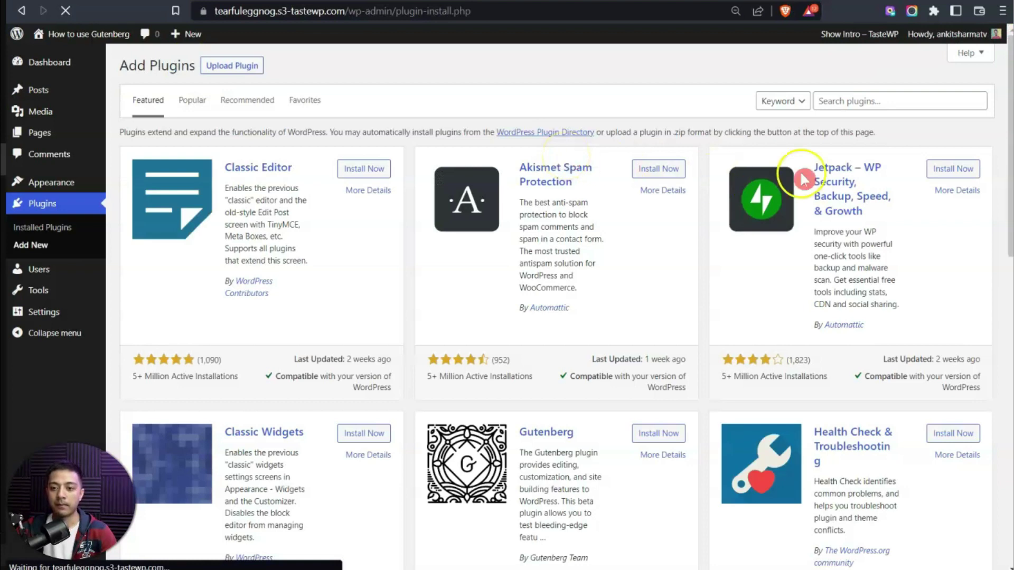
pyautogui.click(872, 103)
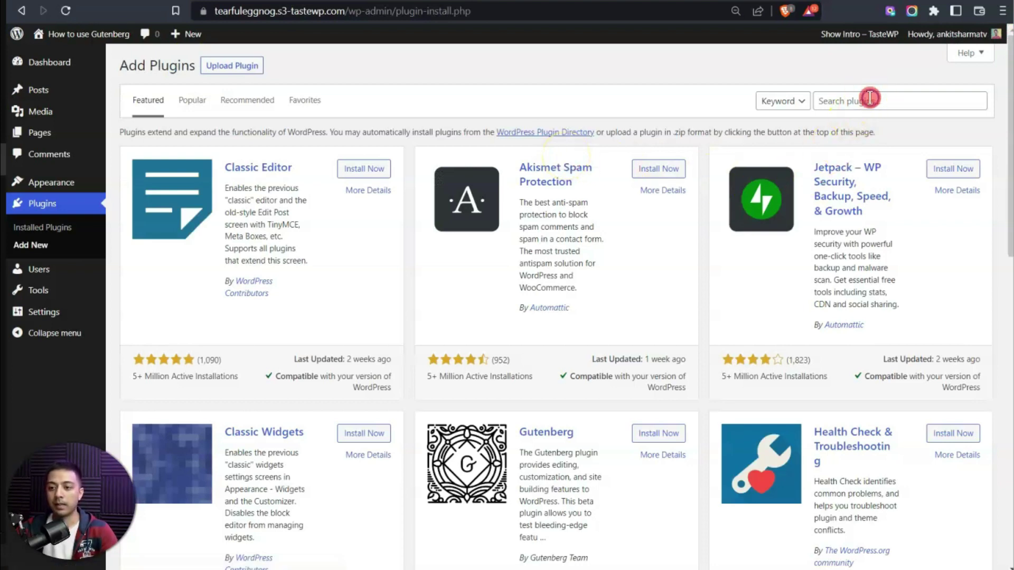
pyautogui.write('spectra')
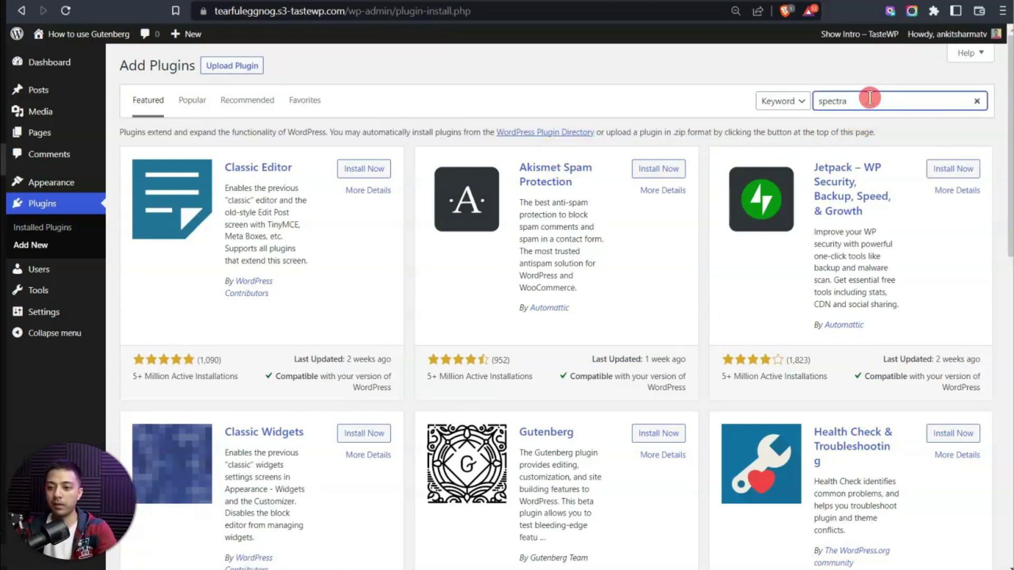
pyautogui.click(383, 170)
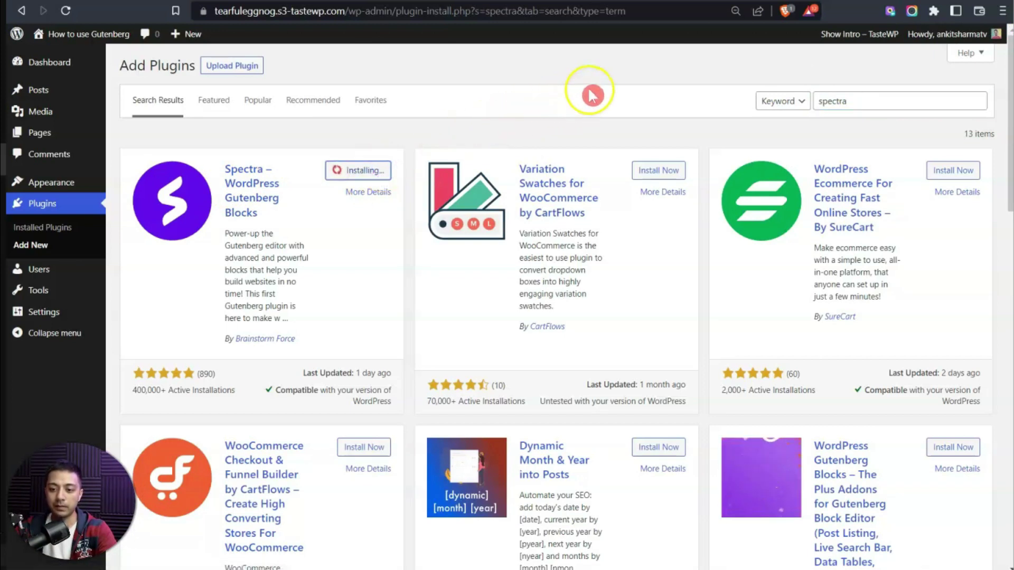
pyautogui.click(363, 173)
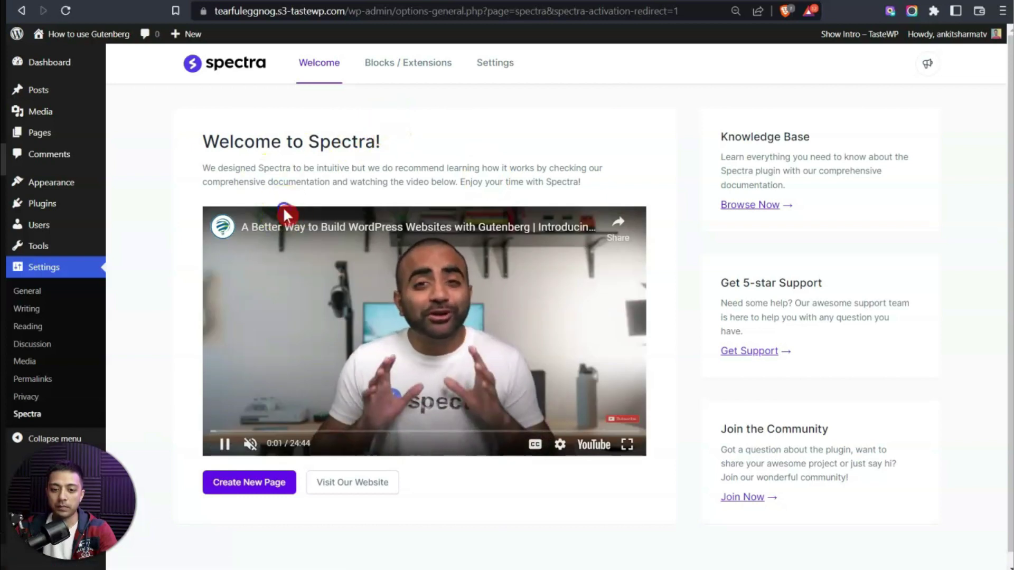
# - Review Spectra's Blocks/Extensions list
pyautogui.click(409, 62)
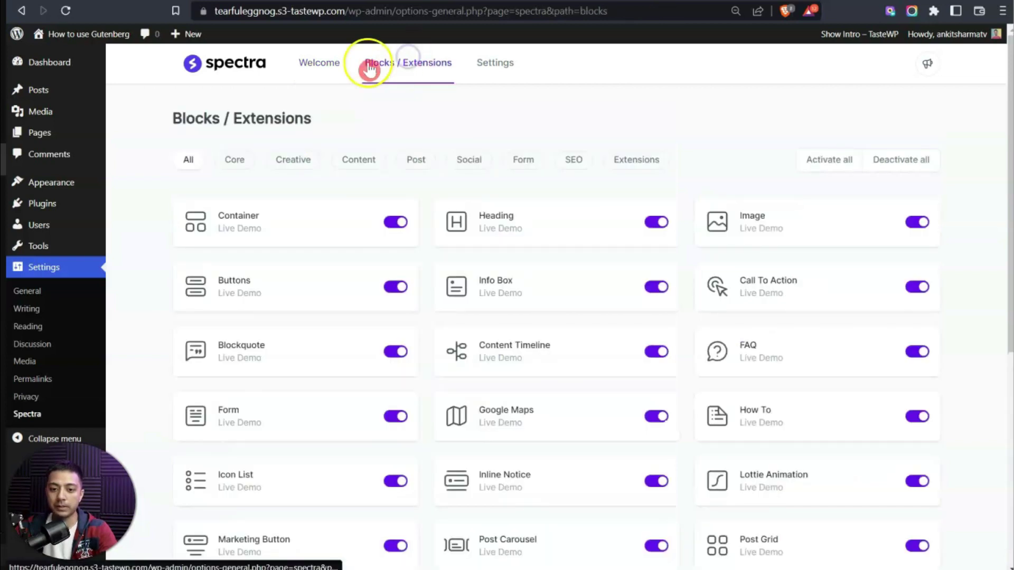
pyautogui.scroll(-5, 692, 334)
pyautogui.scroll(1, 691, 332)
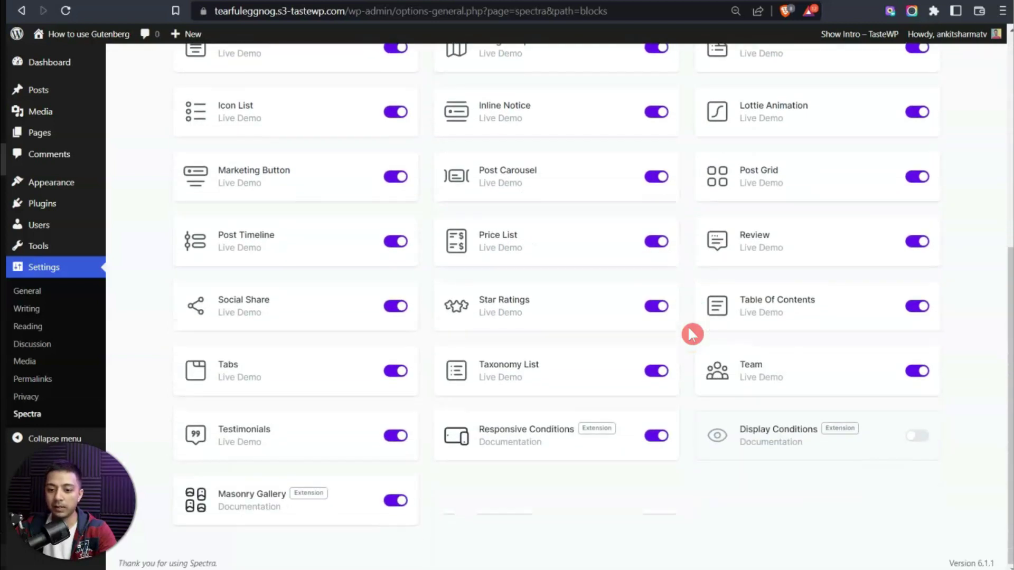
pyautogui.scroll(5, 691, 331)
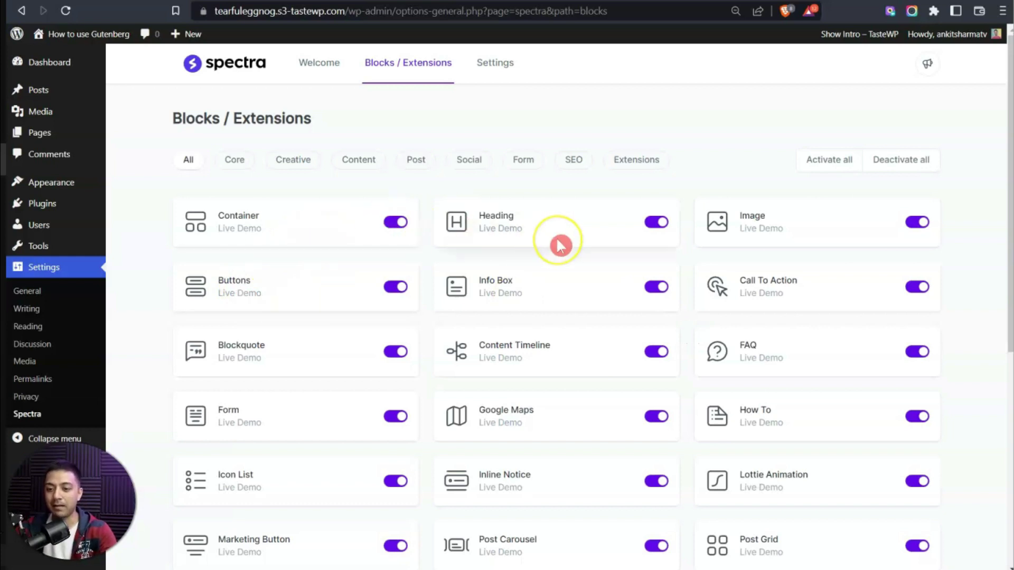
pyautogui.scroll(-6, 850, 377)
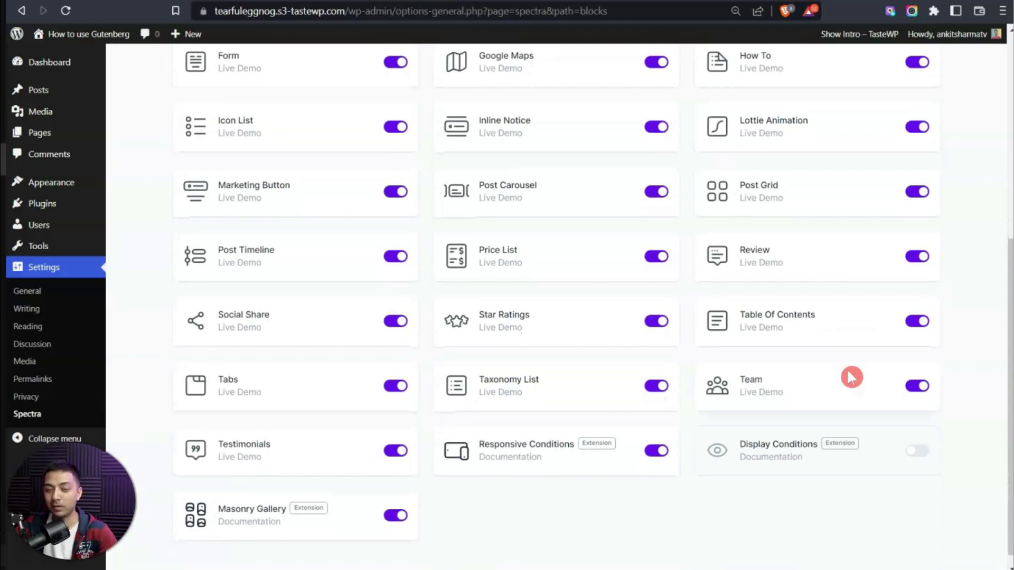
pyautogui.scroll(5, 851, 377)
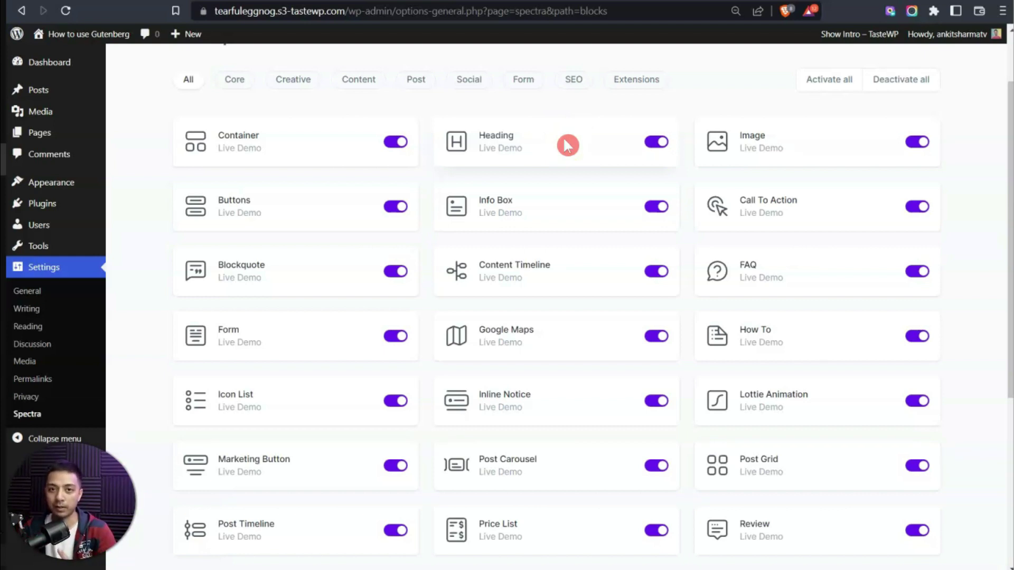
# - Open the Gutenberg Sample page from Pages in the block editor
pyautogui.click(50, 136)
pyautogui.click(158, 198)
pyautogui.click(430, 215)
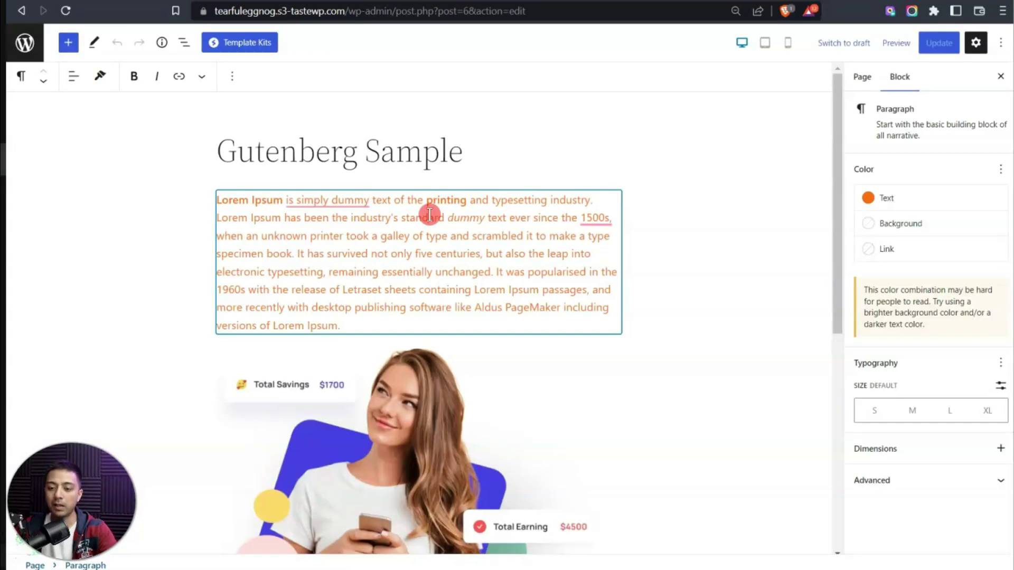
pyautogui.scroll(-2, 430, 215)
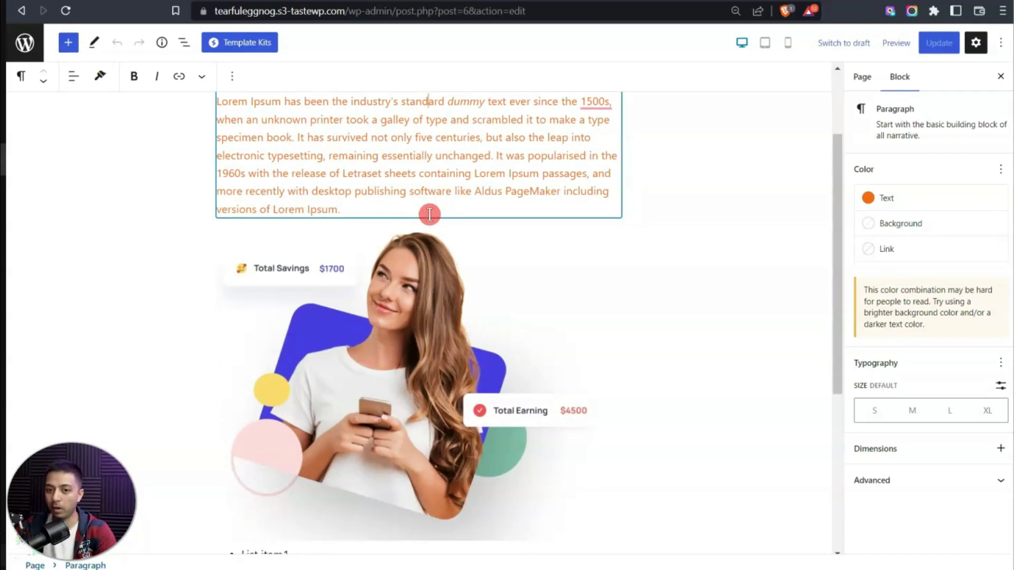
# - Create an empty paragraph block beneath the DOWNLOAD NOW button
pyautogui.scroll(-5, 430, 215)
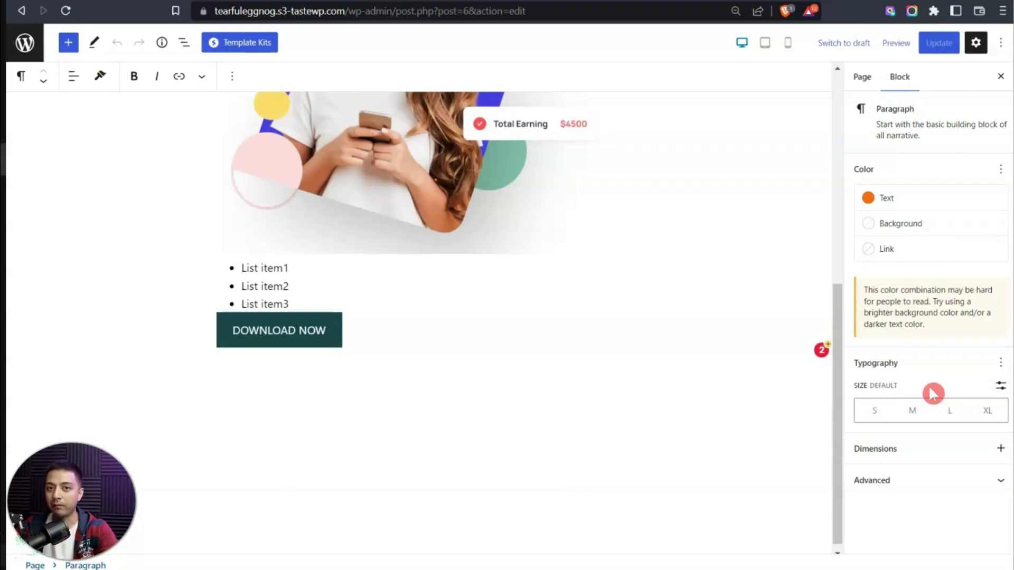
pyautogui.click(462, 403)
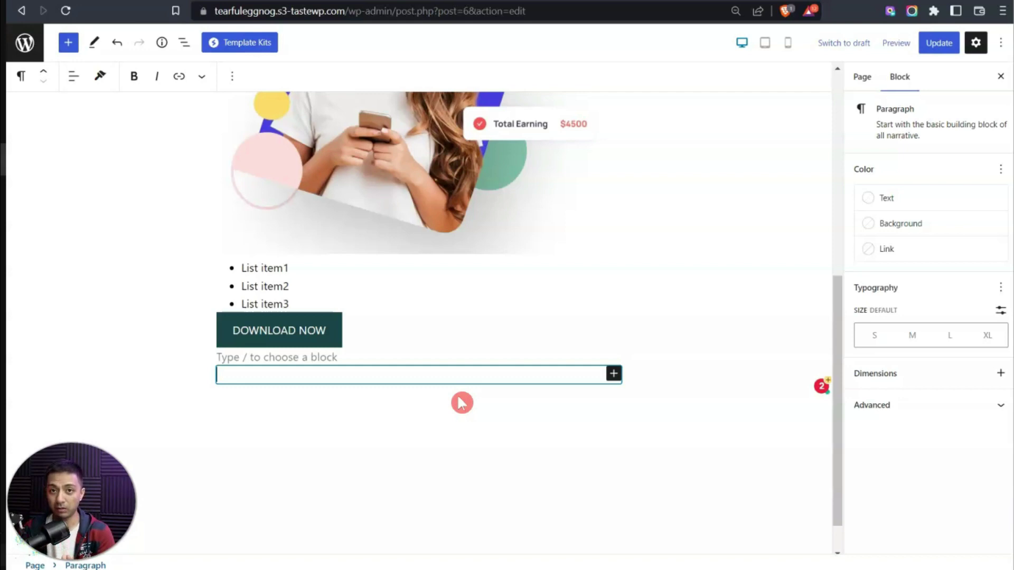
pyautogui.click(412, 218)
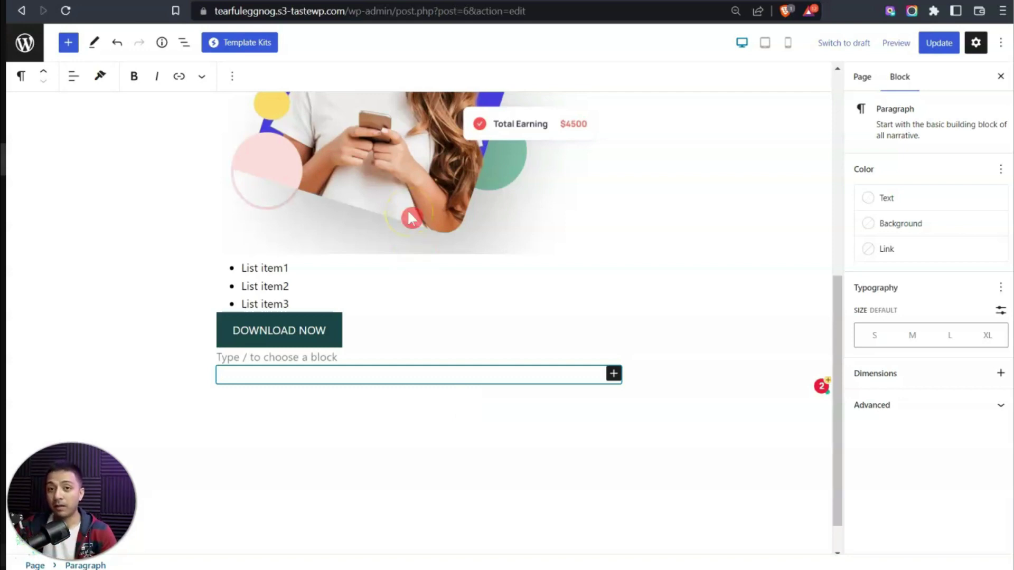
pyautogui.click(315, 66)
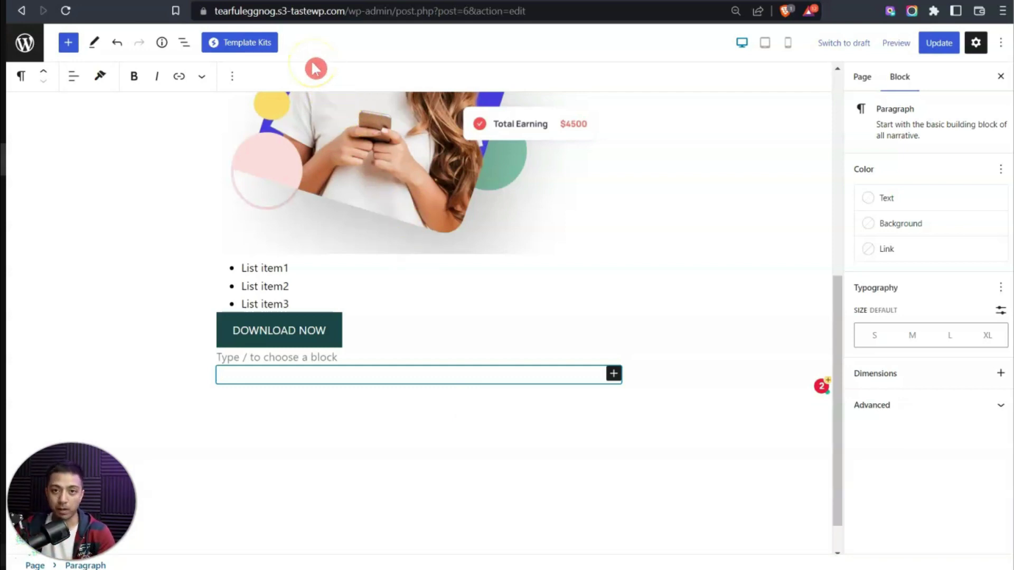
# - Drag a Spectra Container from the inserter to below the DOWNLOAD NOW button
pyautogui.click(66, 46)
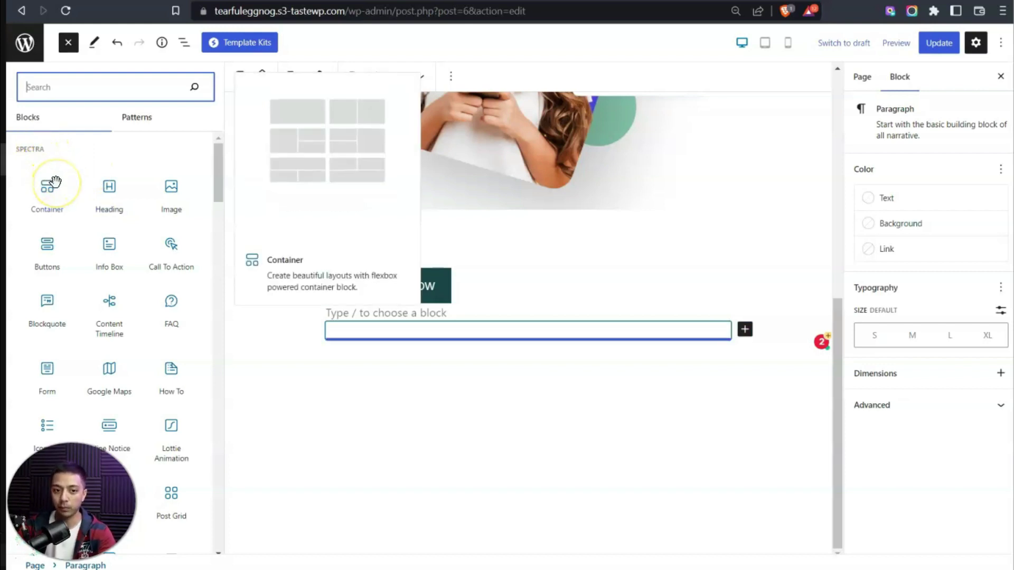
pyautogui.click(126, 231)
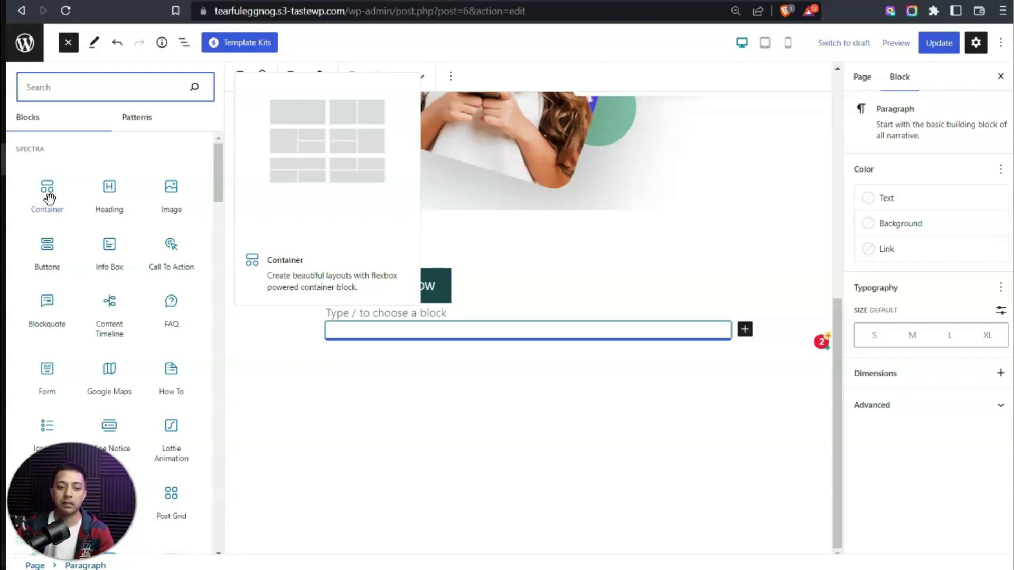
pyautogui.moveTo(49, 199); pyautogui.dragTo(364, 338)
pyautogui.click(618, 331)
pyautogui.scroll(-2, 627, 329)
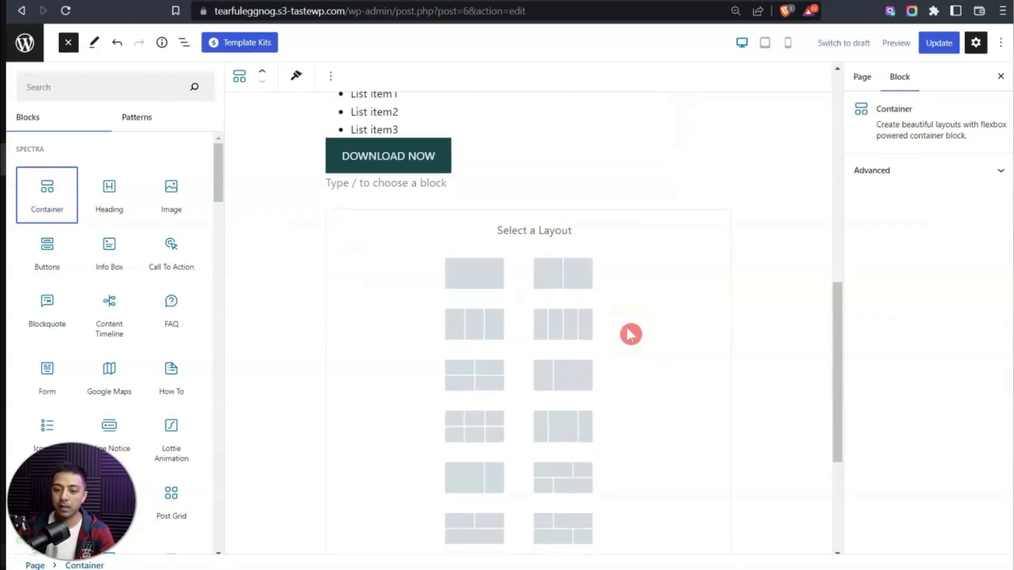
pyautogui.click(497, 283)
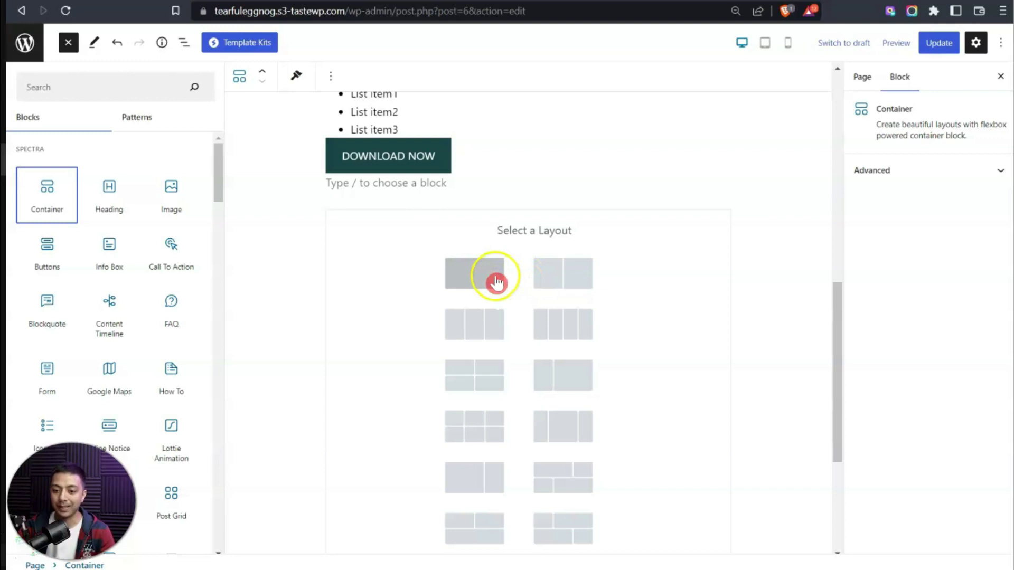
pyautogui.click(501, 336)
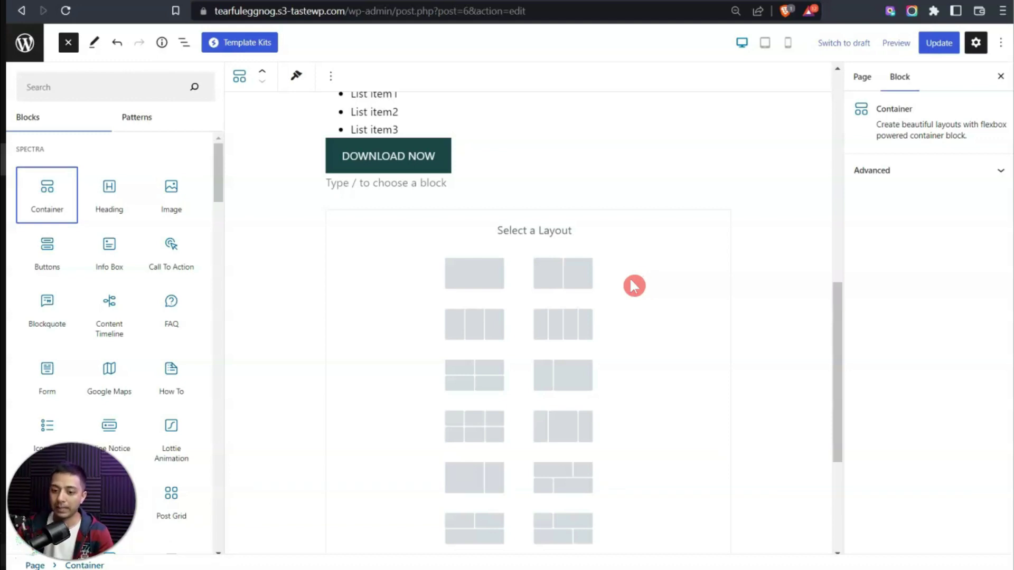
pyautogui.click(588, 276)
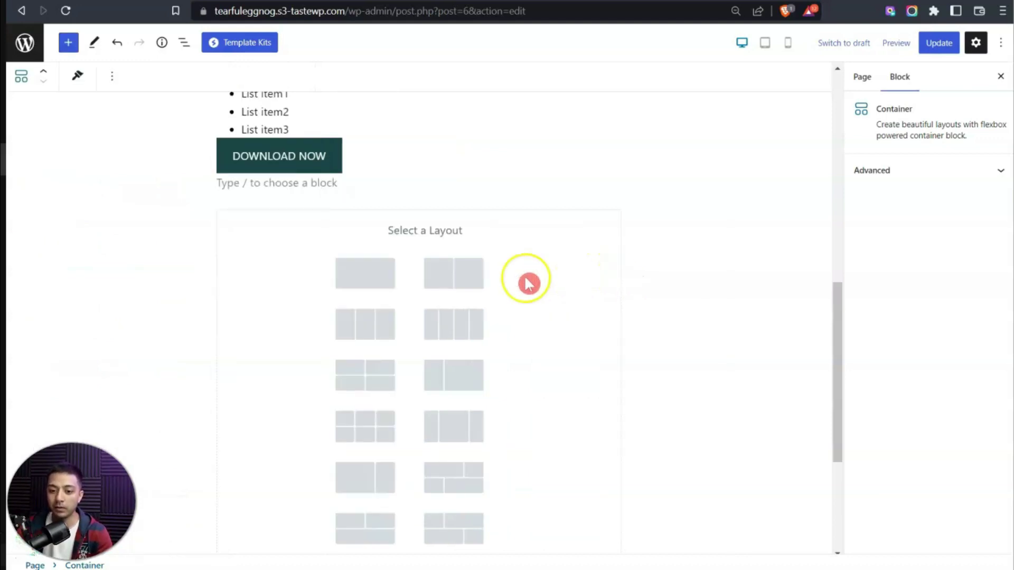
# - Pick the two-column container layout and review its General, Style and Advanced settings
pyautogui.click(472, 280)
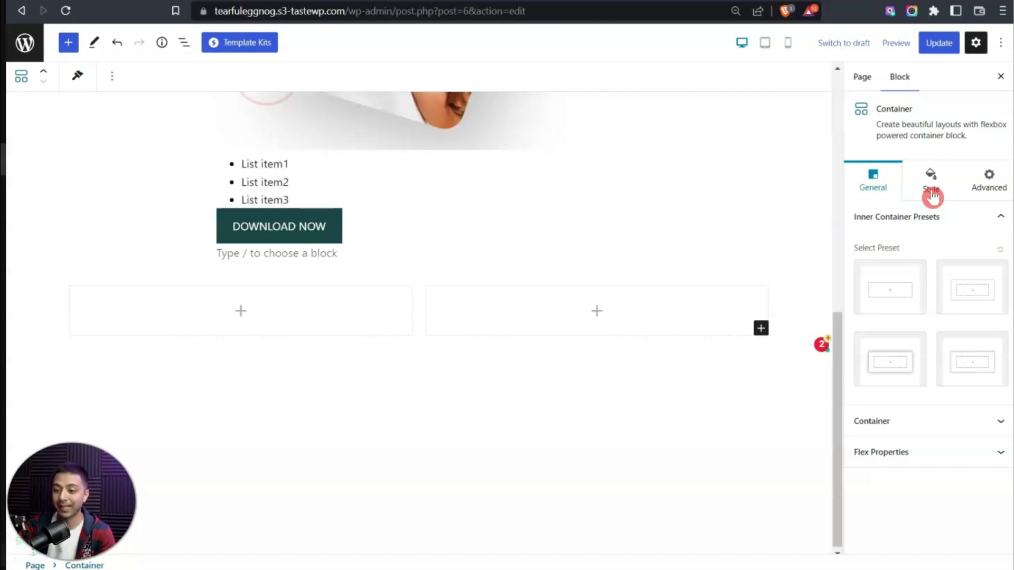
pyautogui.click(896, 286)
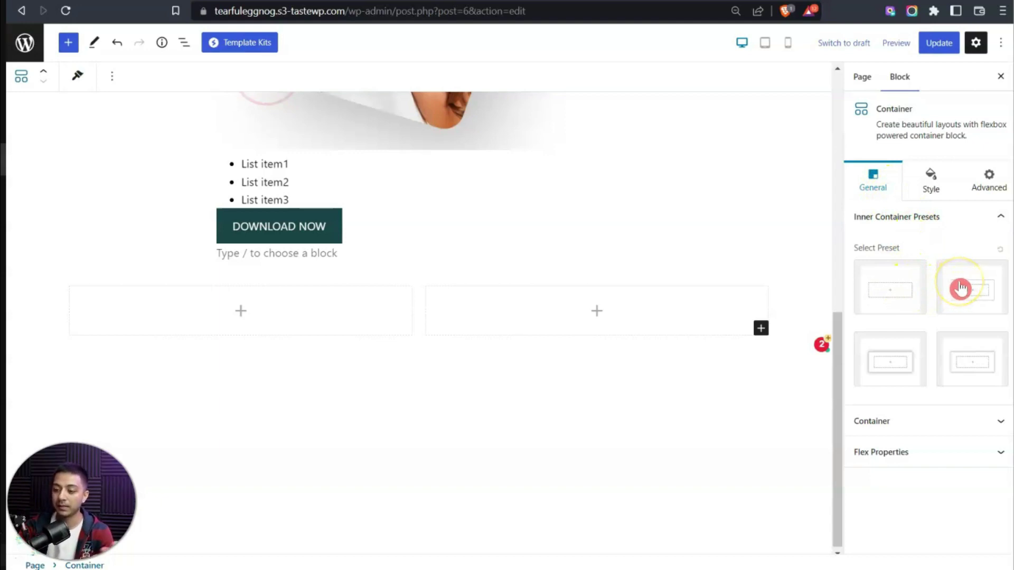
pyautogui.click(933, 177)
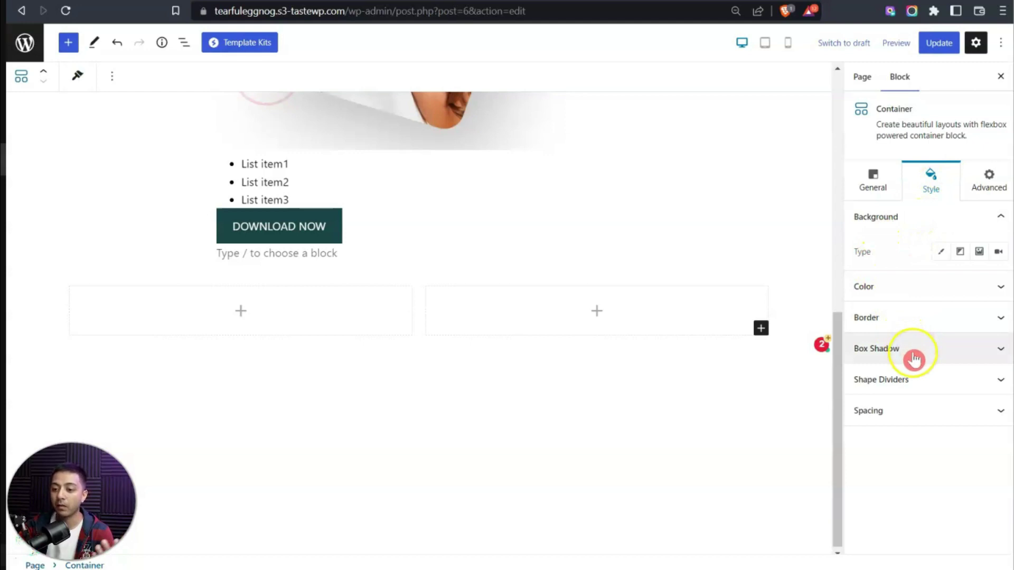
pyautogui.click(989, 176)
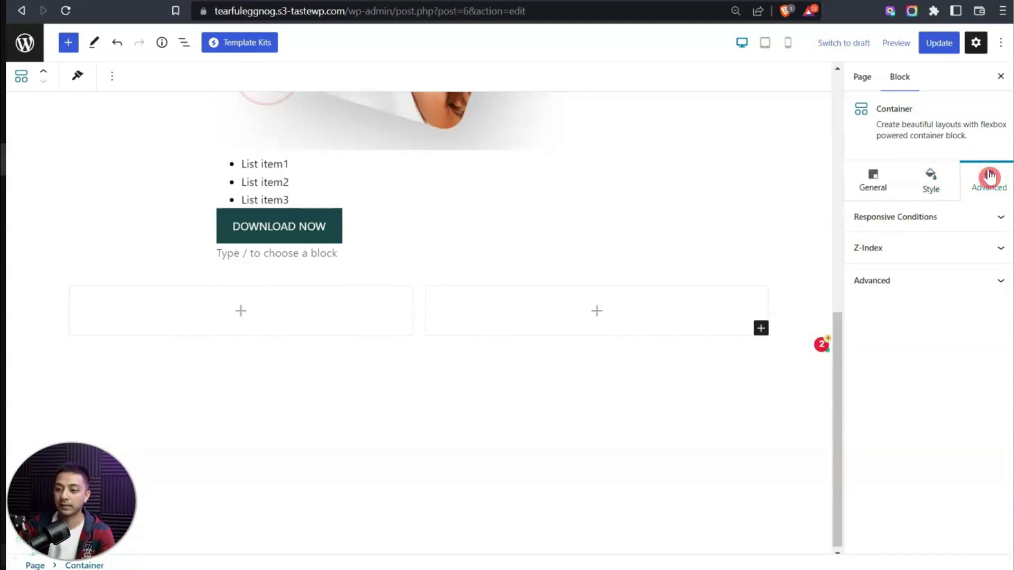
pyautogui.click(872, 178)
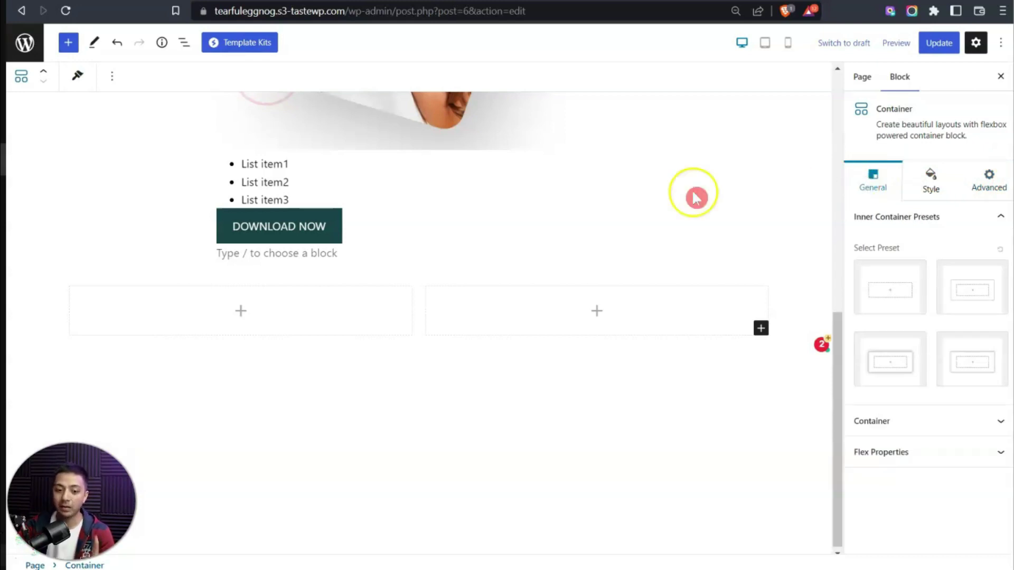
# - Insert girl.png from the Media Library as an Image block in the left column
pyautogui.click(244, 317)
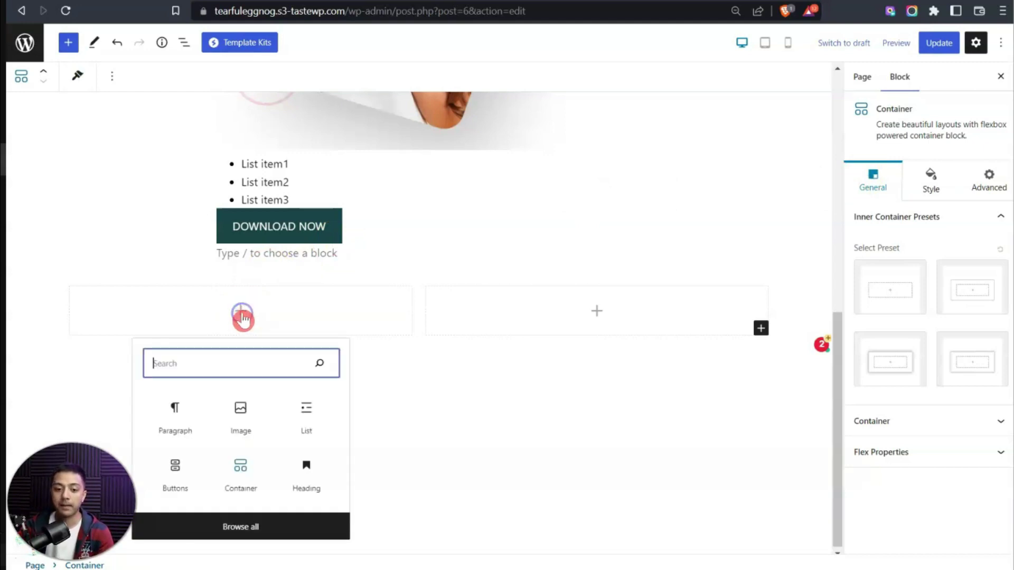
pyautogui.click(244, 410)
pyautogui.click(160, 379)
pyautogui.click(87, 203)
pyautogui.click(971, 539)
pyautogui.scroll(4, 556, 396)
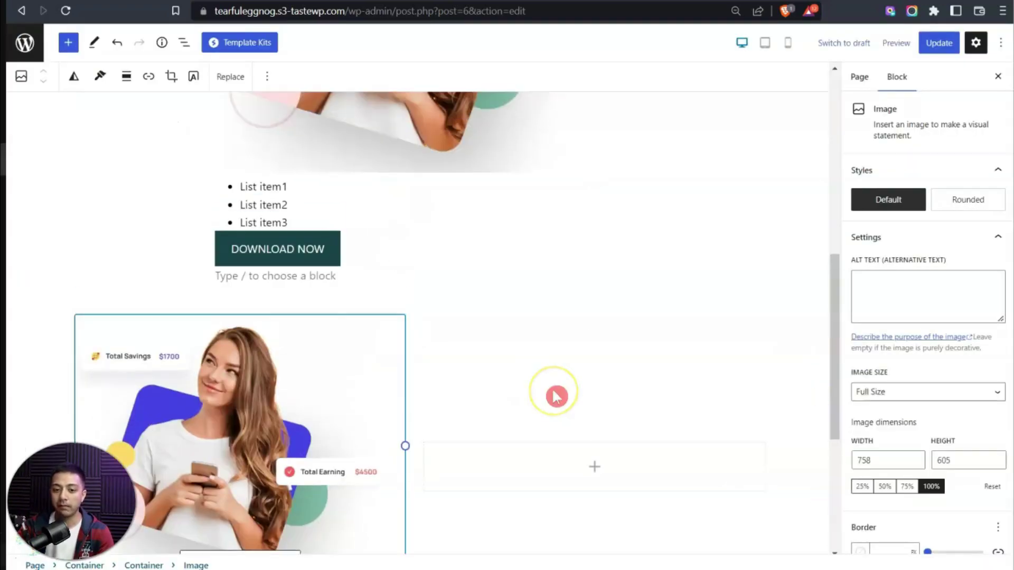
pyautogui.scroll(-2, 555, 396)
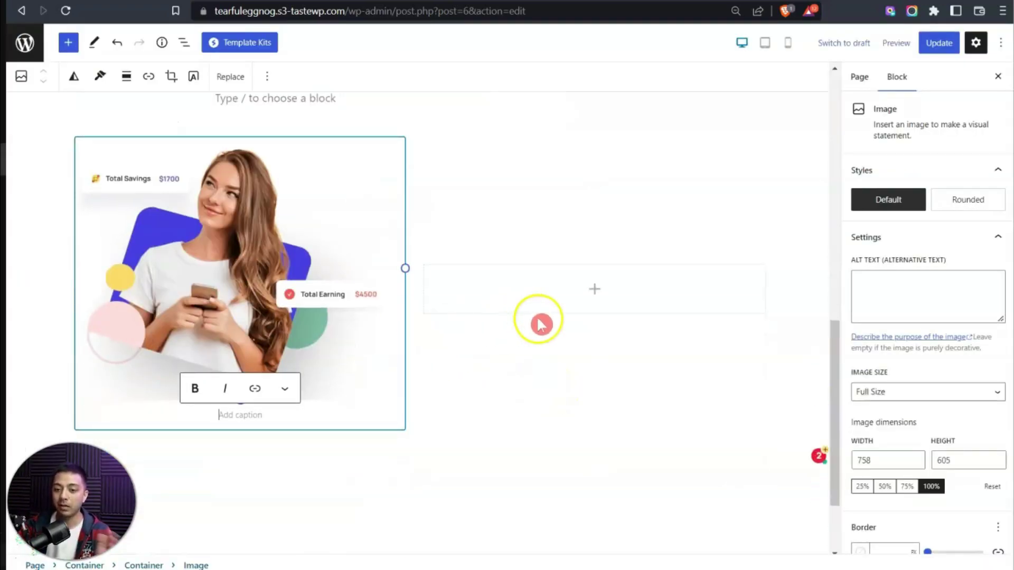
pyautogui.click(591, 291)
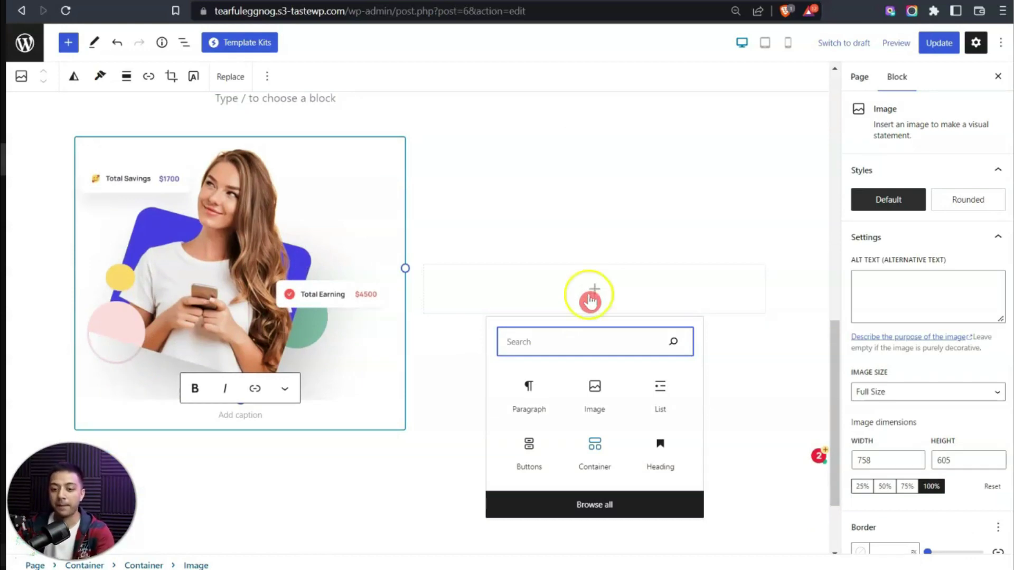
# - Insert a Spectra Heading block into the right column and try its alignment options
pyautogui.write('heading')
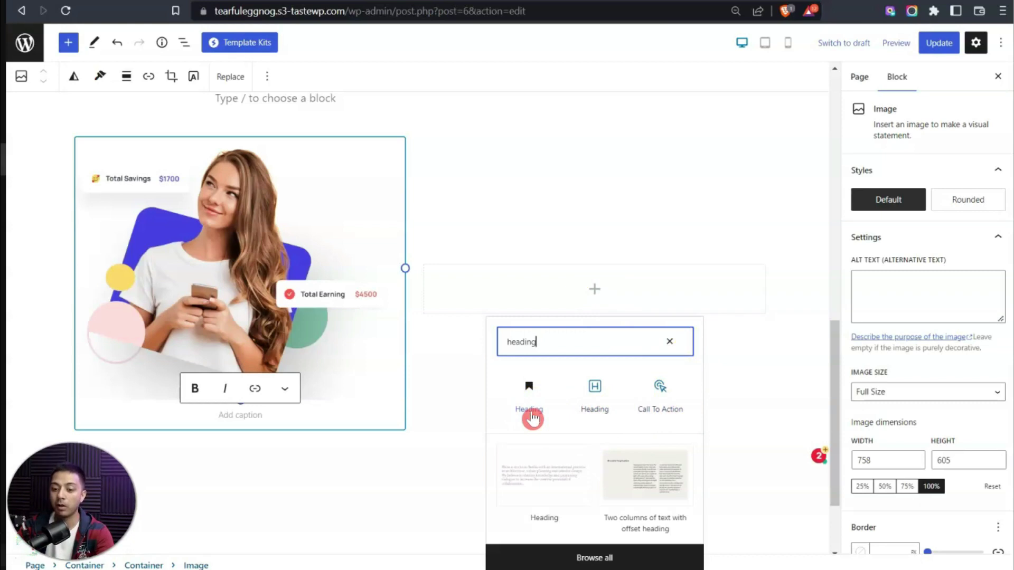
pyautogui.click(599, 392)
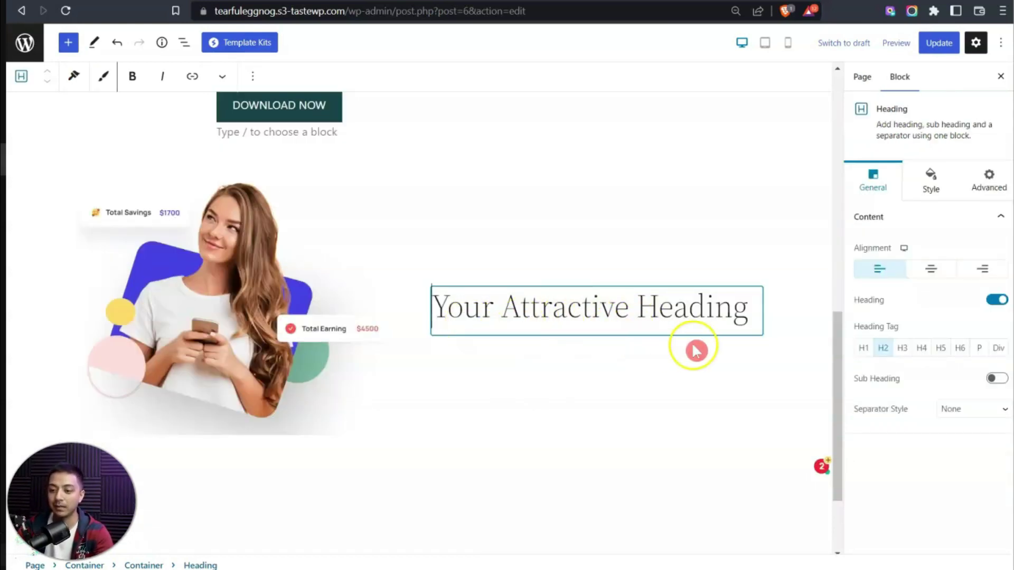
pyautogui.click(932, 271)
pyautogui.click(983, 269)
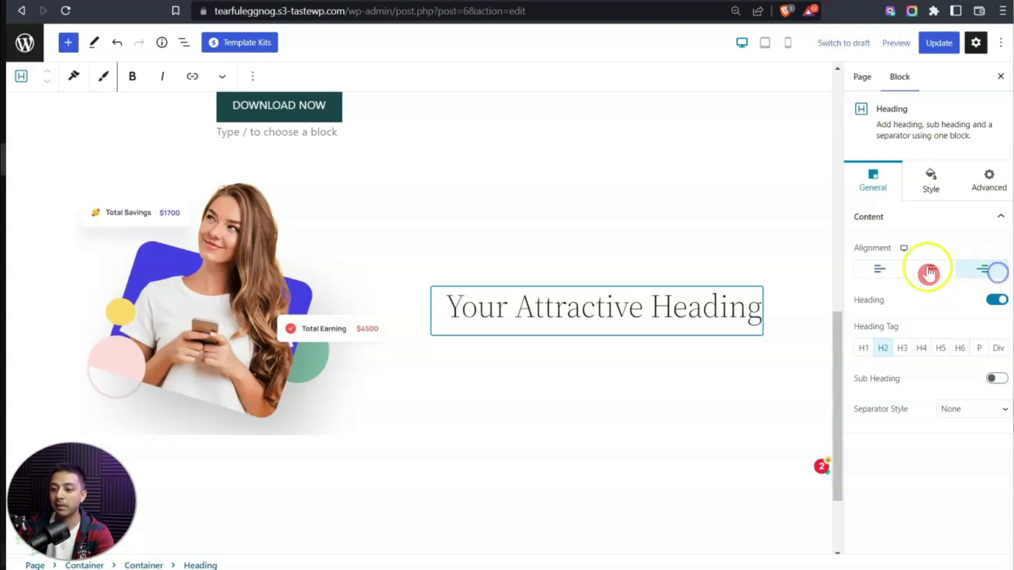
pyautogui.click(893, 271)
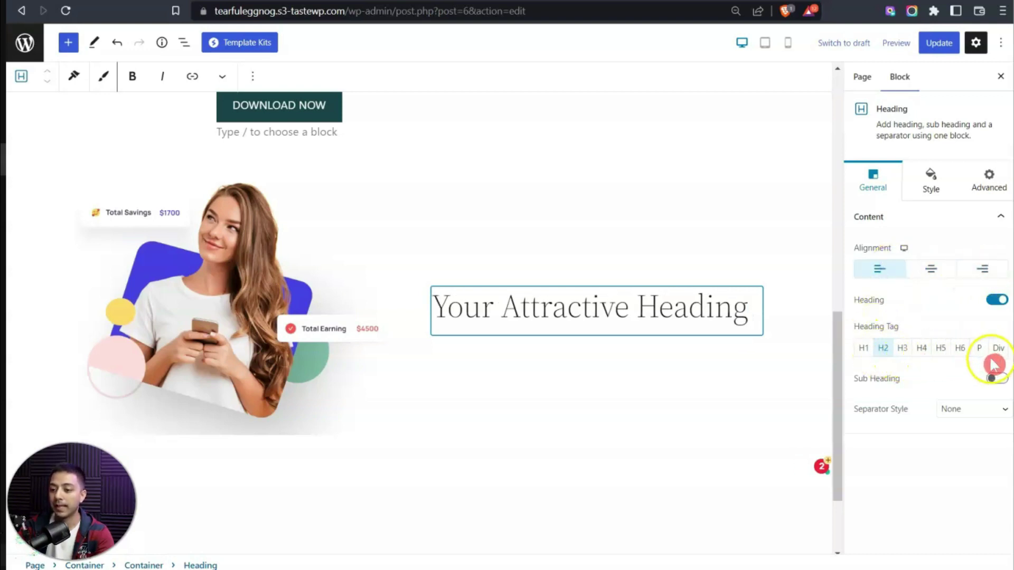
# - Add a description and a solid separator under the heading, centred
pyautogui.click(1000, 380)
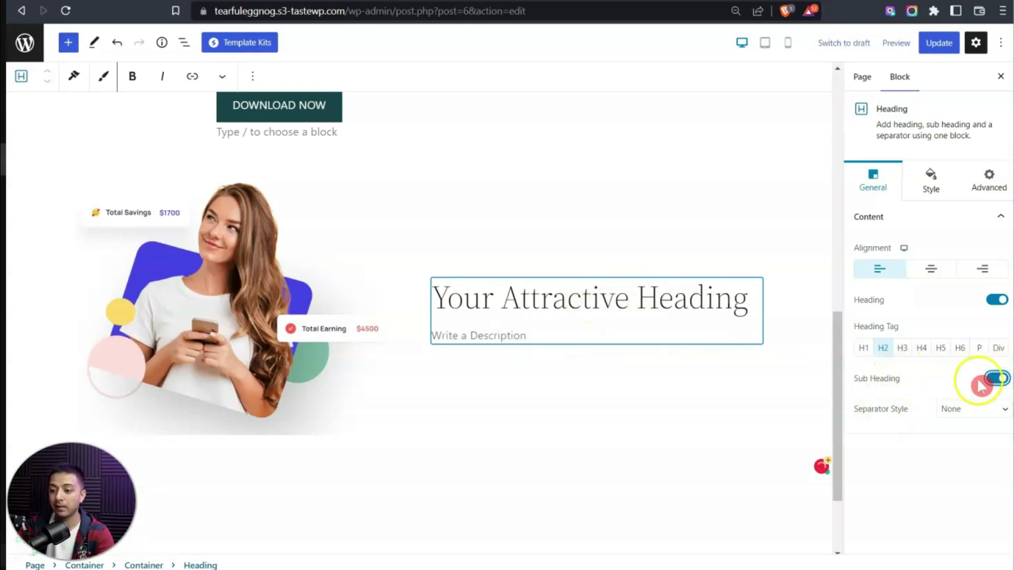
pyautogui.click(969, 409)
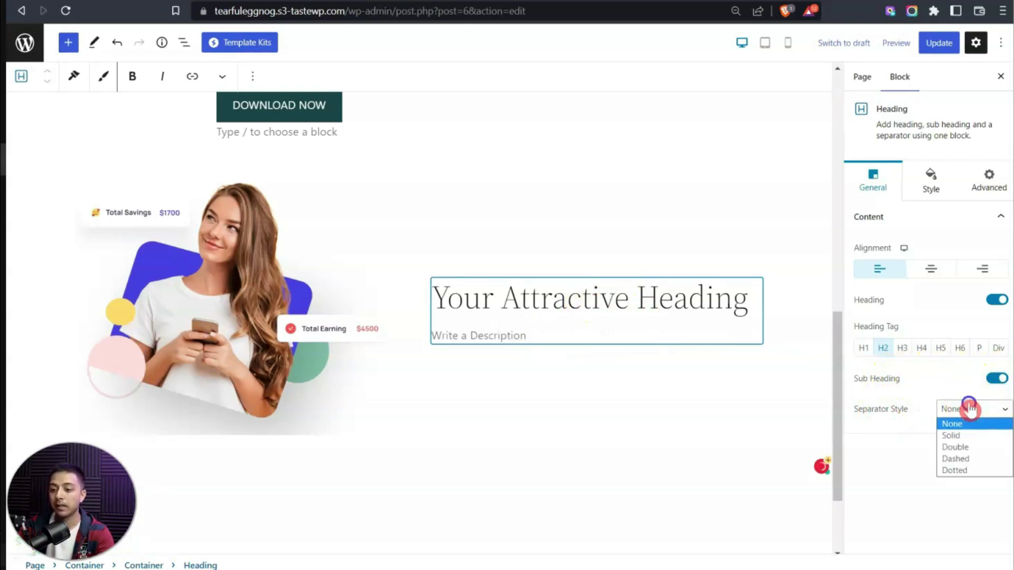
pyautogui.click(966, 439)
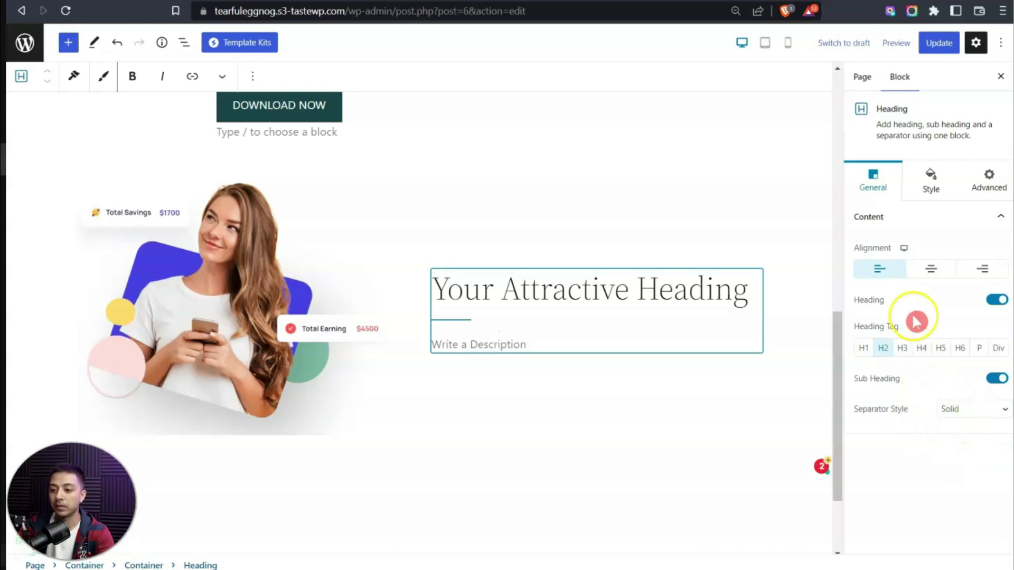
pyautogui.click(930, 271)
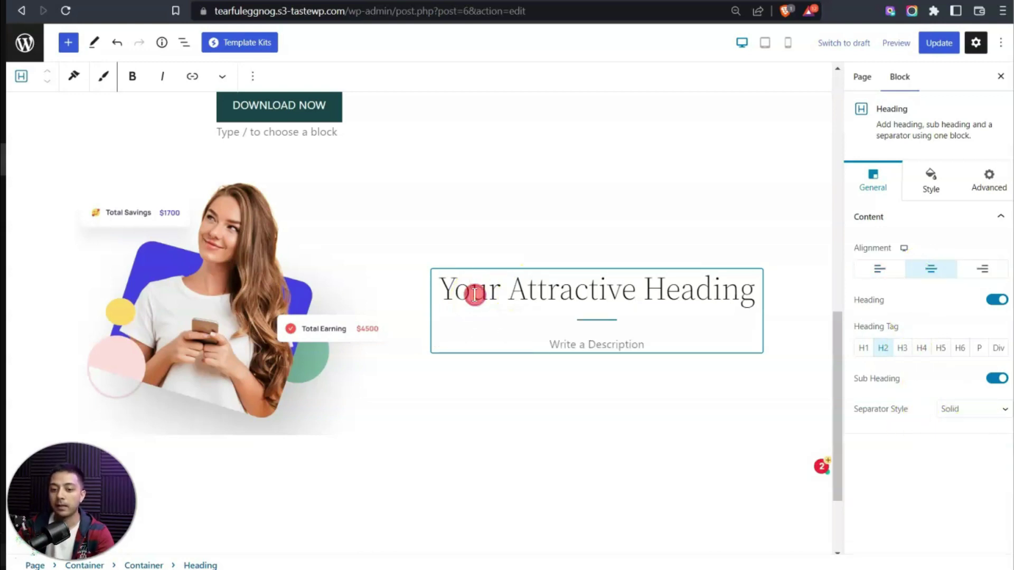
# - Change the heading to 'Main Heading 1' and description to 'Lorem ipsum dolor sample text'
pyautogui.hotkey('ctrl', 'a')
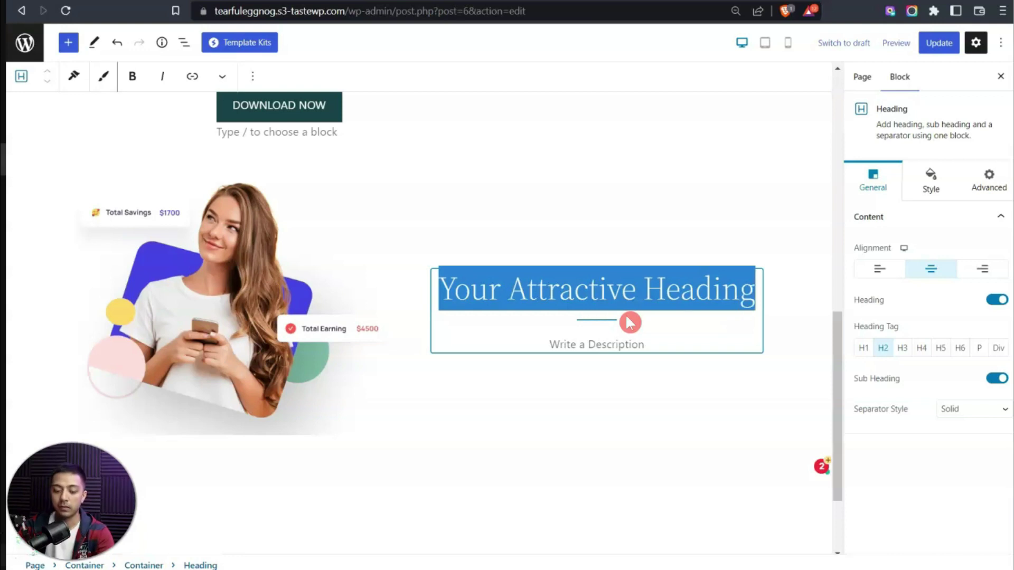
pyautogui.write('Main Heading 1')
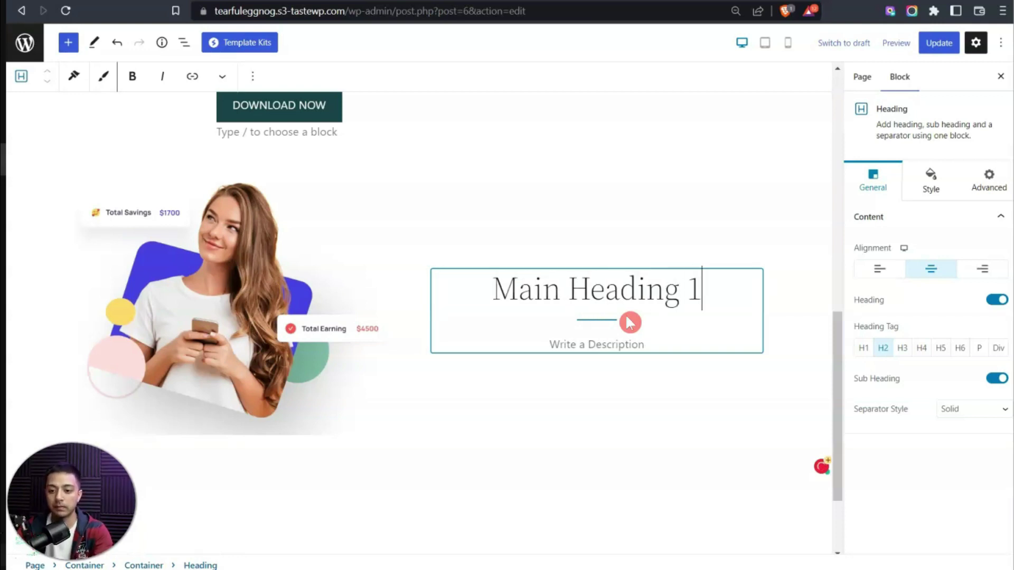
pyautogui.click(616, 344)
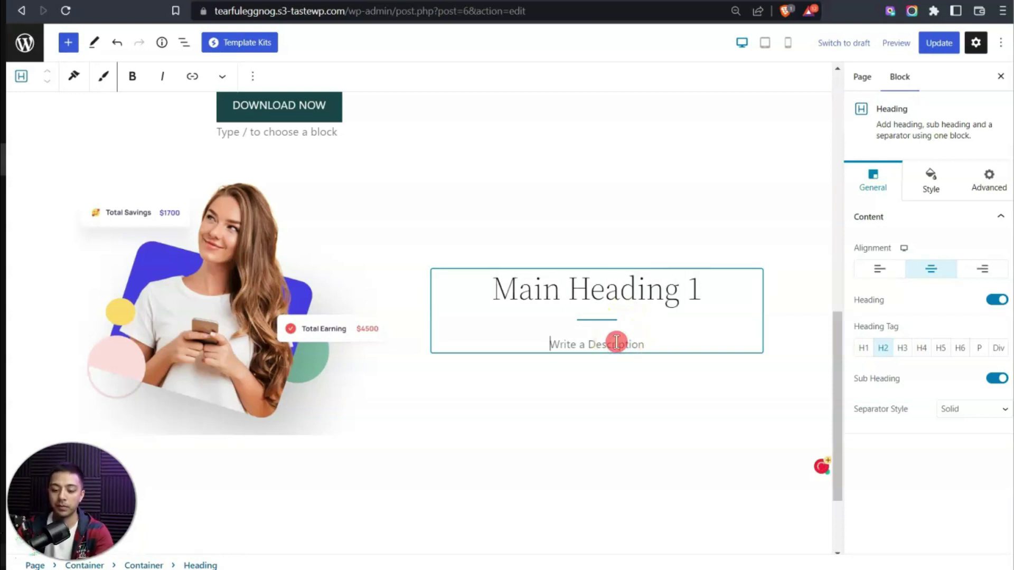
pyautogui.write('Lorem ipsum dolor sample text')
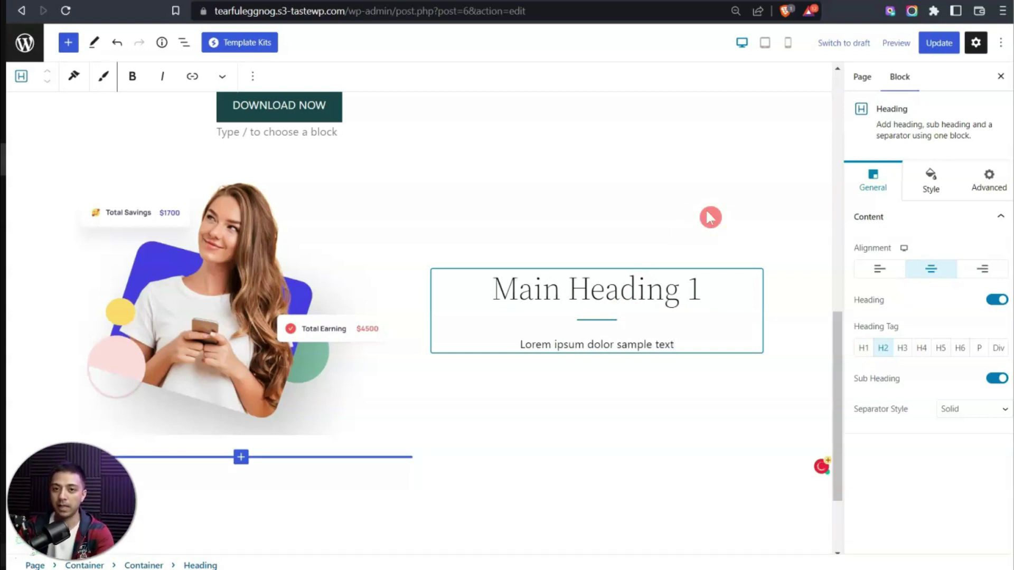
pyautogui.click(755, 283)
pyautogui.click(298, 142)
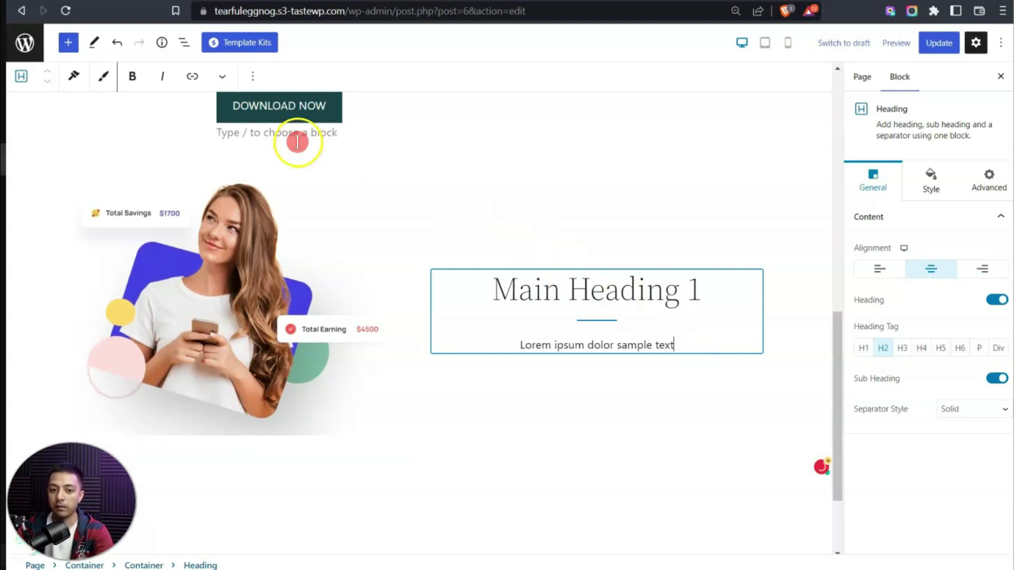
pyautogui.click(74, 80)
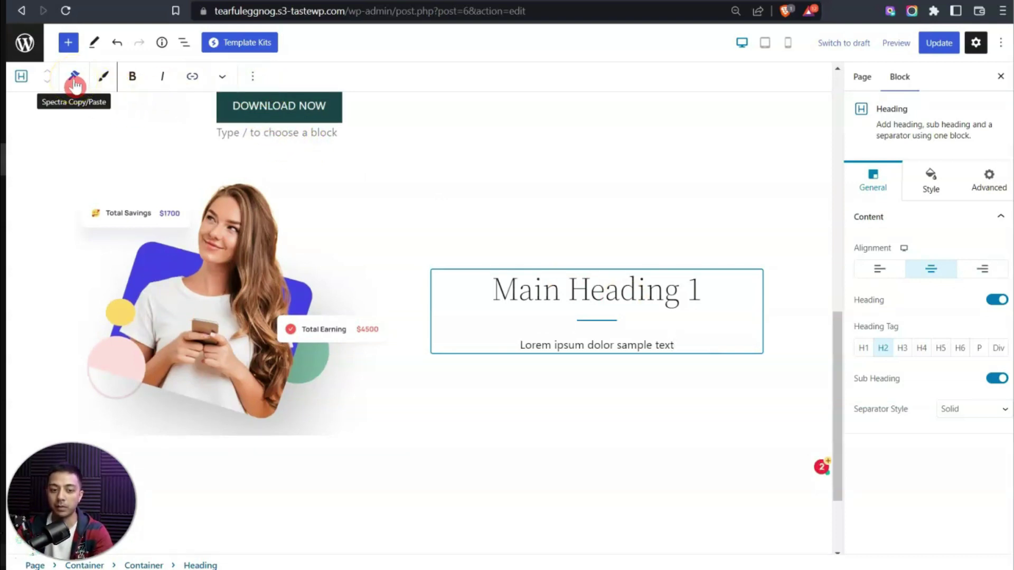
pyautogui.click(107, 80)
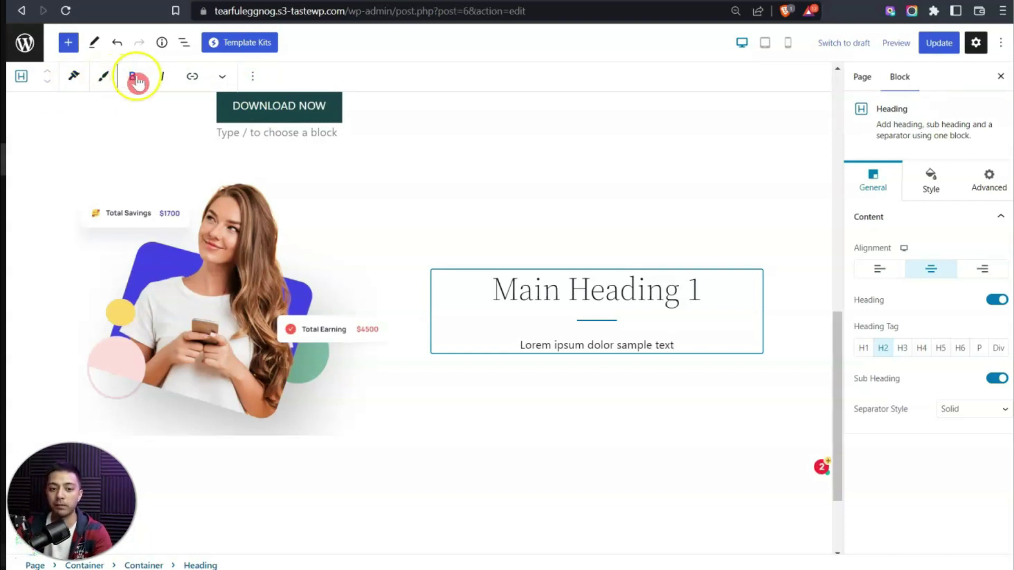
pyautogui.click(253, 77)
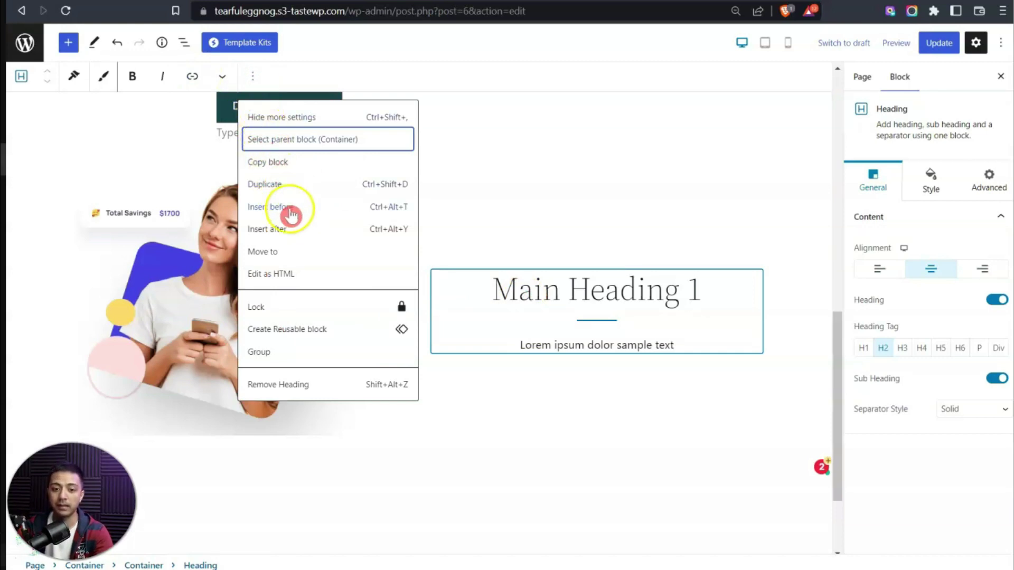
# - Insert a Spectra Heading after the heading, set its tag to P, and paste Lorem Ipsum
pyautogui.click(276, 233)
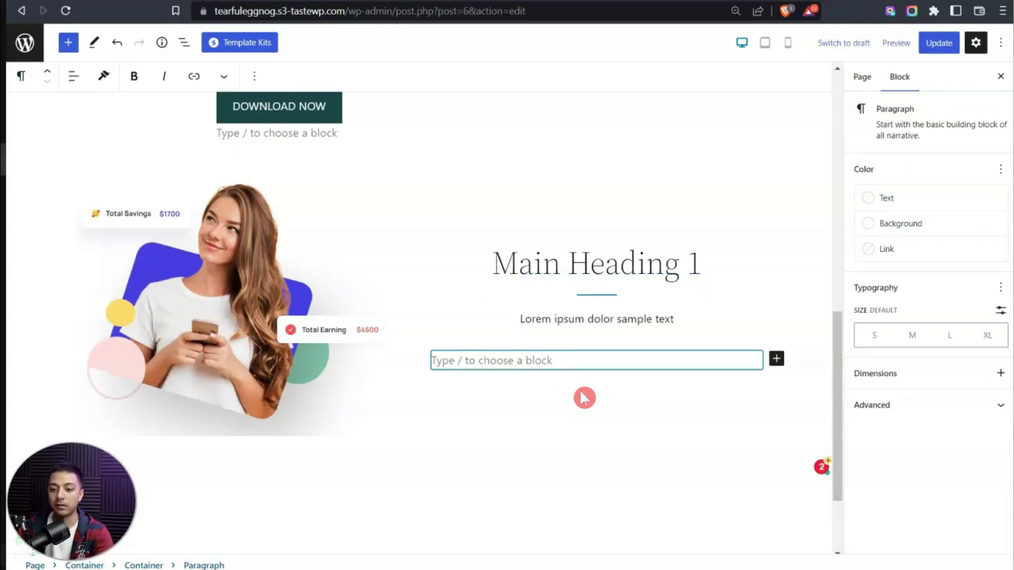
pyautogui.write('/')
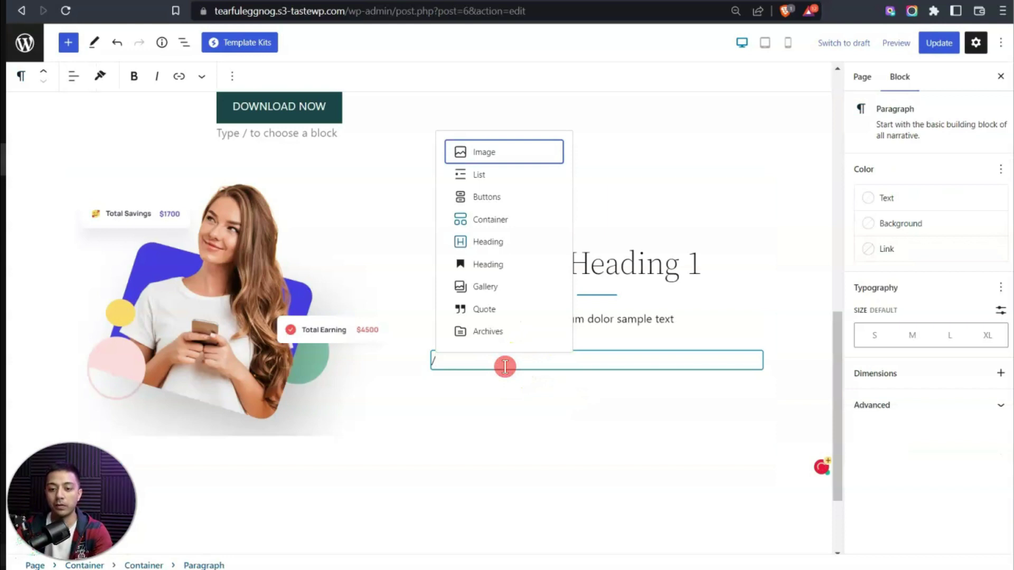
pyautogui.click(494, 246)
pyautogui.click(493, 244)
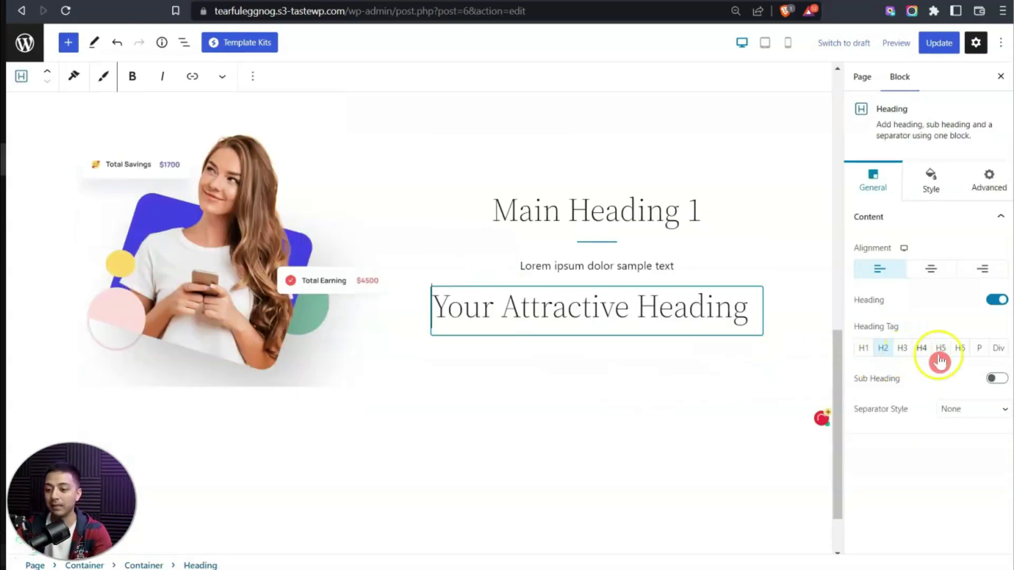
pyautogui.click(981, 349)
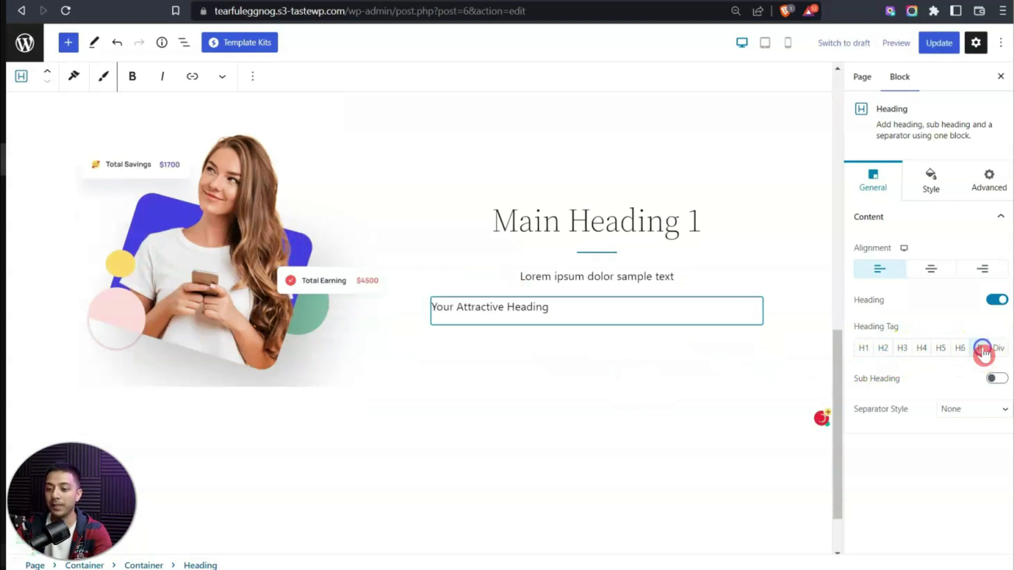
pyautogui.click(547, 306)
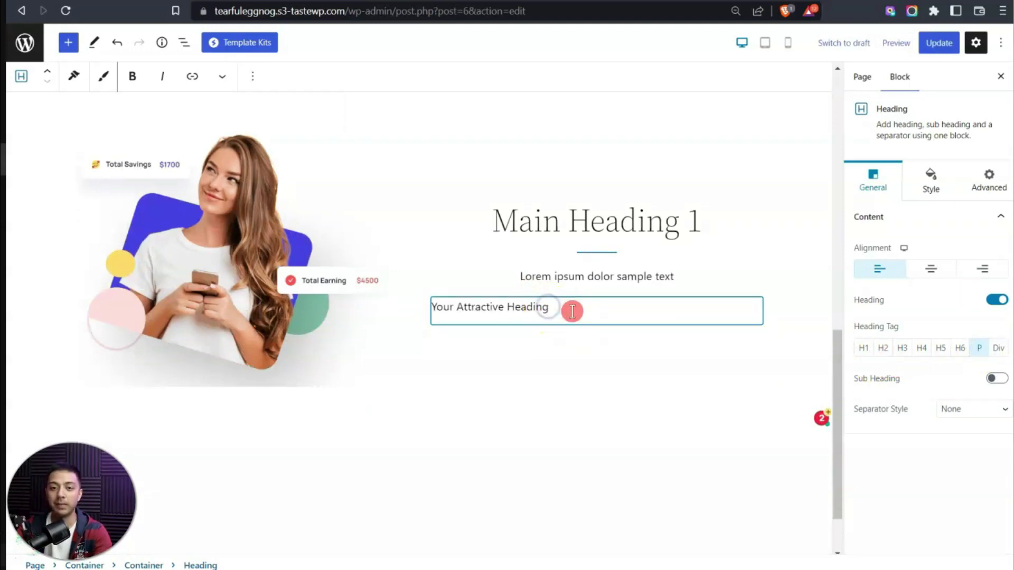
pyautogui.write("Lorem Ipsum is simply dummy text of the printing and typesetting industry. Lorem Ipsum has been the industry's standard dummy text ever since the 1500s, when an unknown printer took a galley of type and scrambled it to make a type specimen book. It has survived not only five centuries, but also the leap into electronic typesetting, remaining essentially unchanged. It was popularised in the 1960s with the release of Letraset sheets containing Lorem Ipsum passages, and more recently with desktop publishing software like Aldus PageMaker including versions of Lorem Ipsum.")
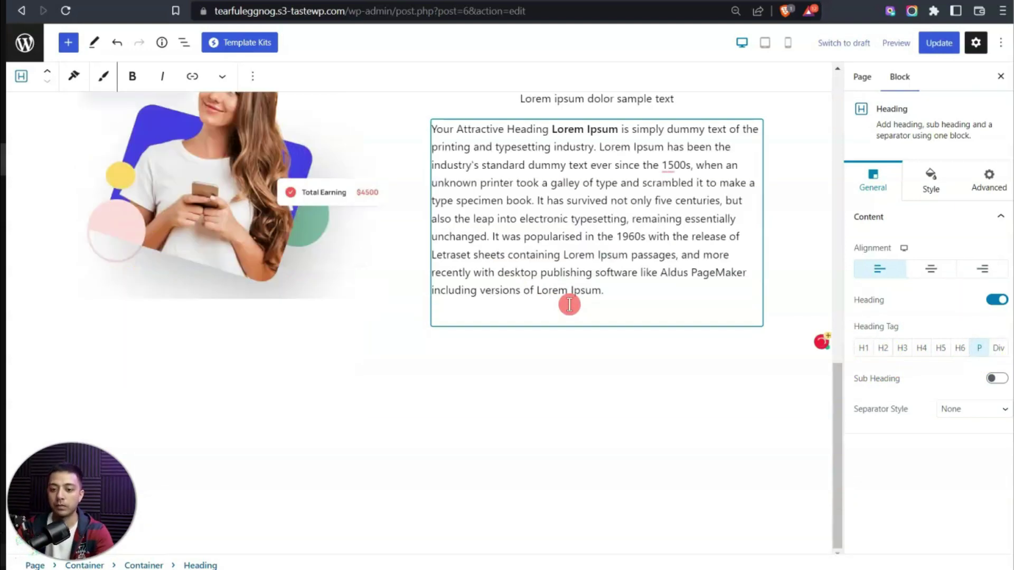
# - Set the Lorem Ipsum text's typography font size to 15
pyautogui.scroll(2, 628, 243)
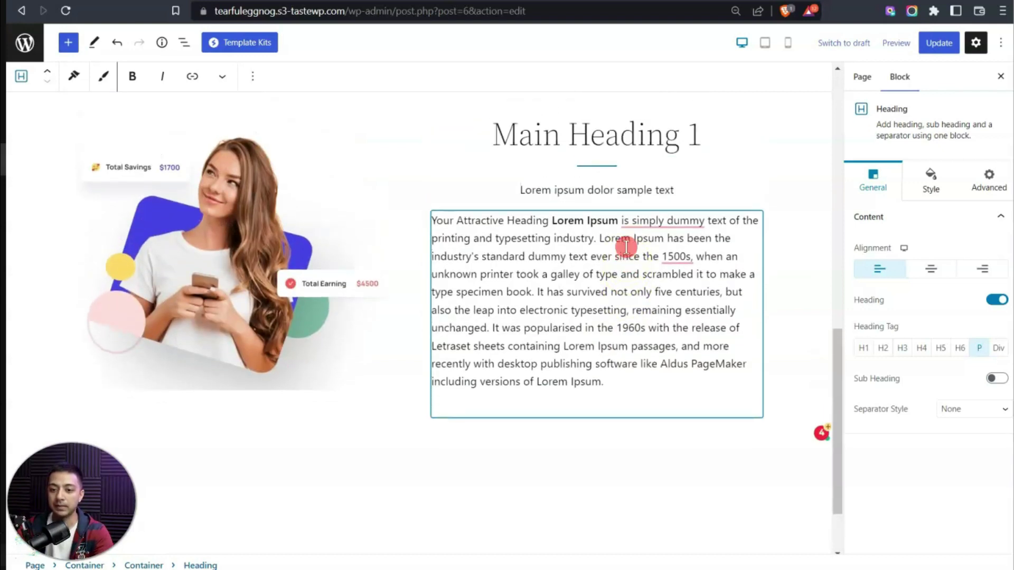
pyautogui.click(931, 181)
pyautogui.click(995, 251)
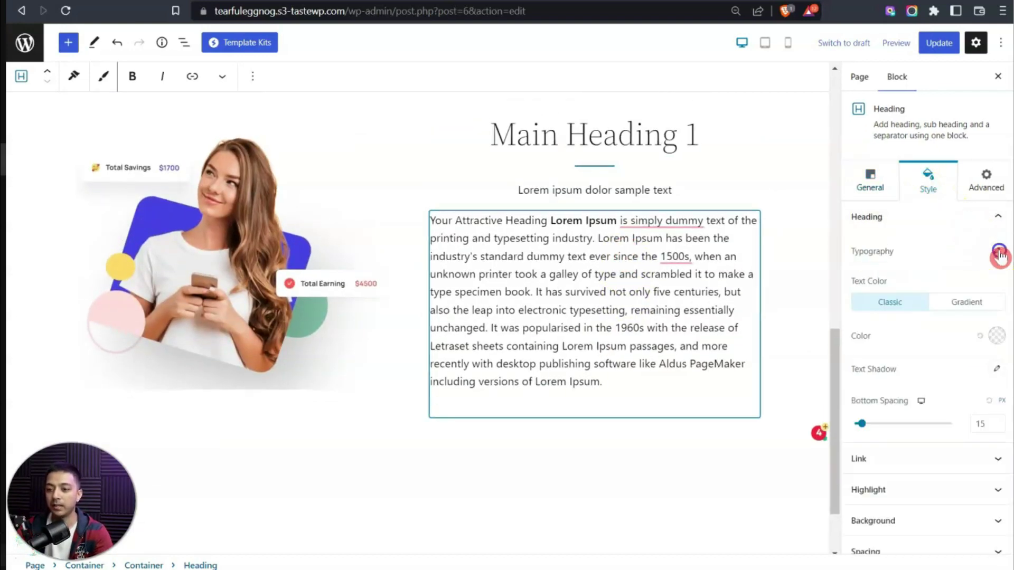
pyautogui.click(973, 341)
pyautogui.write('15')
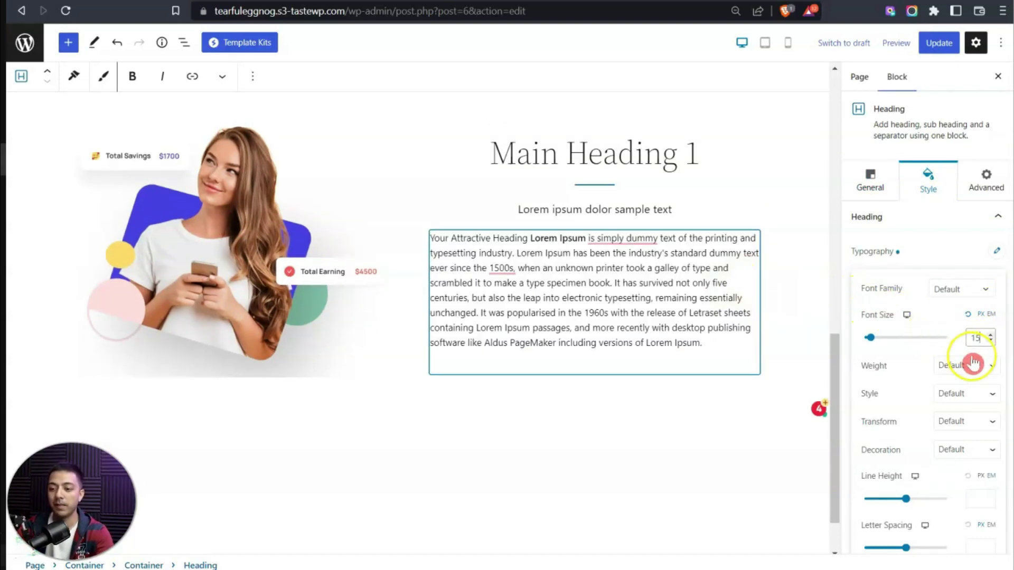
pyautogui.click(854, 315)
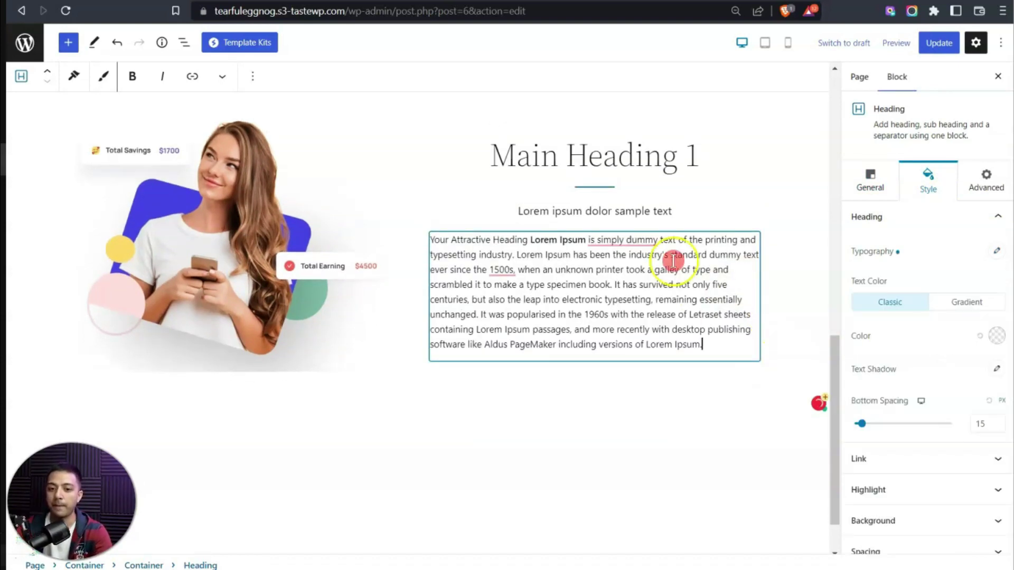
pyautogui.click(254, 78)
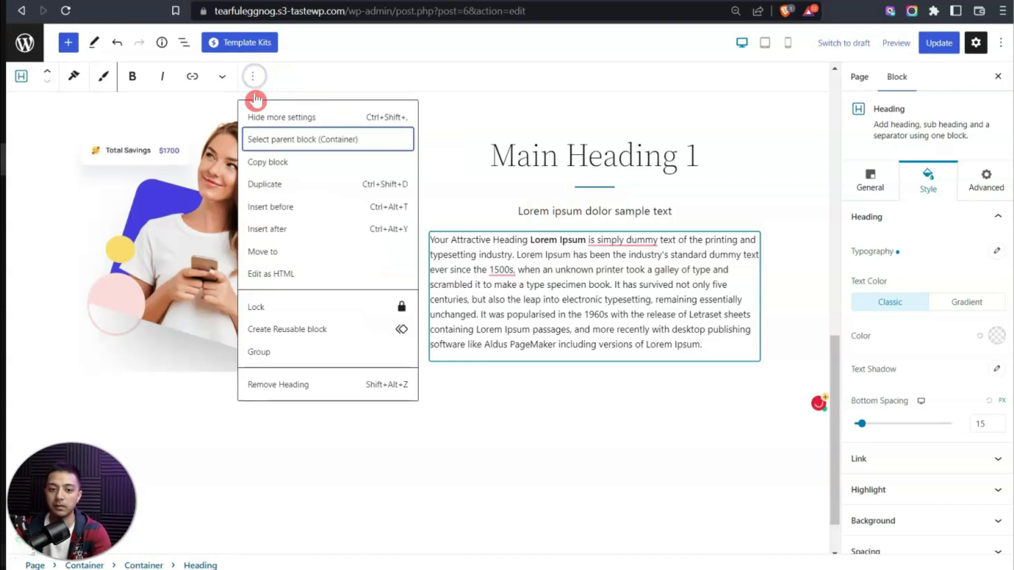
# - Insert a Marketing Button block after the Lorem Ipsum text via /butt
pyautogui.click(270, 232)
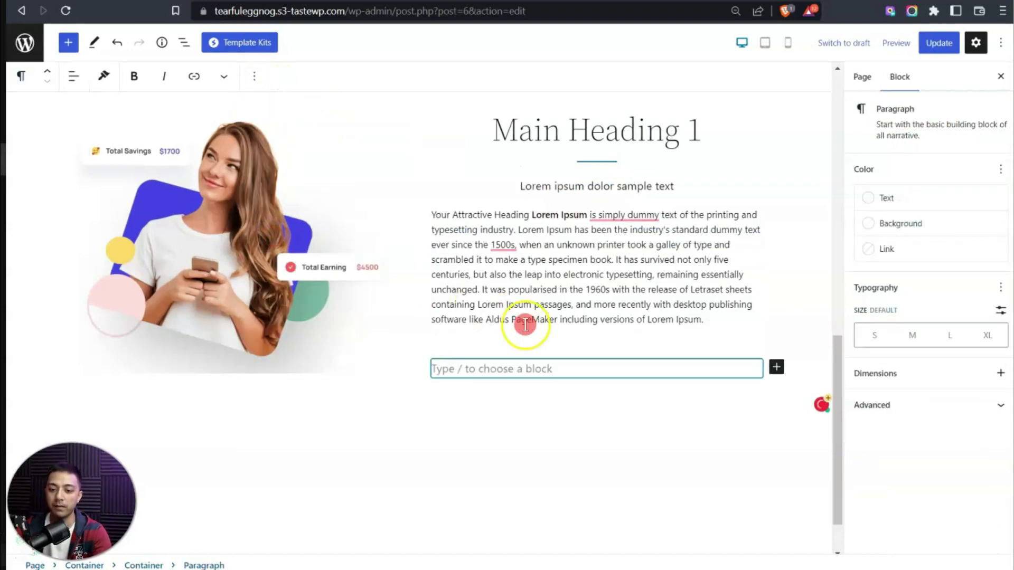
pyautogui.write('/')
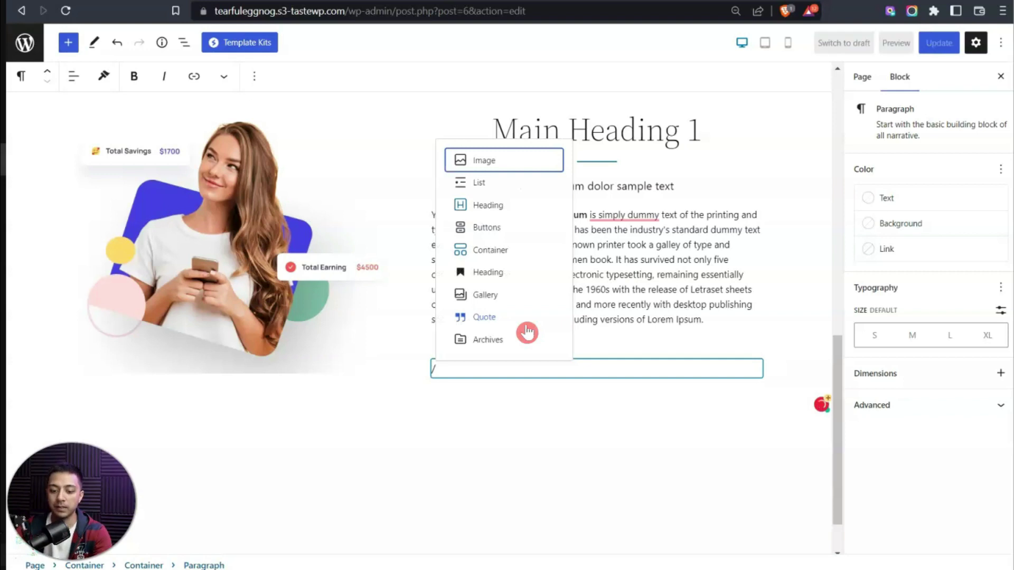
pyautogui.write('butt')
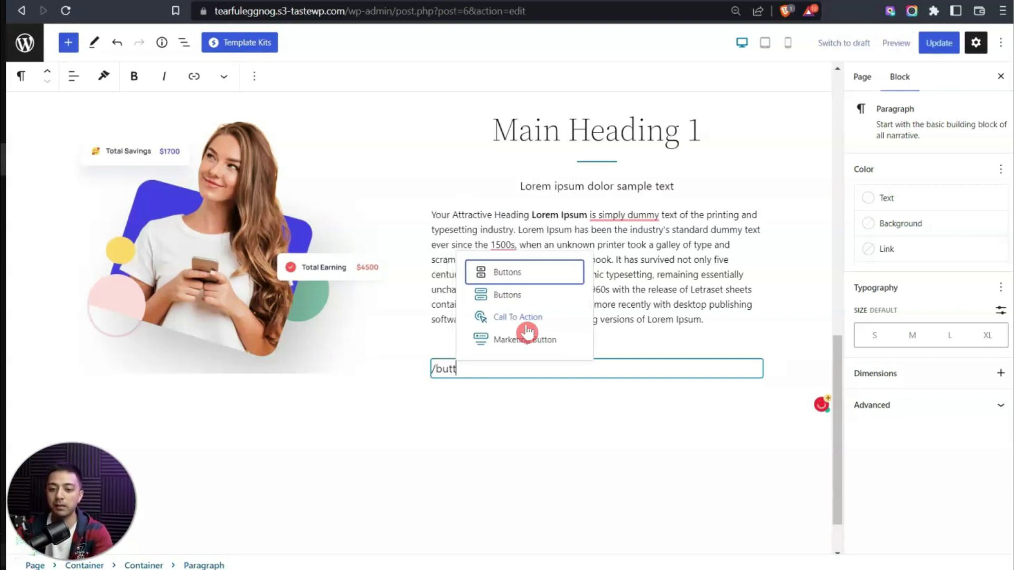
pyautogui.click(510, 275)
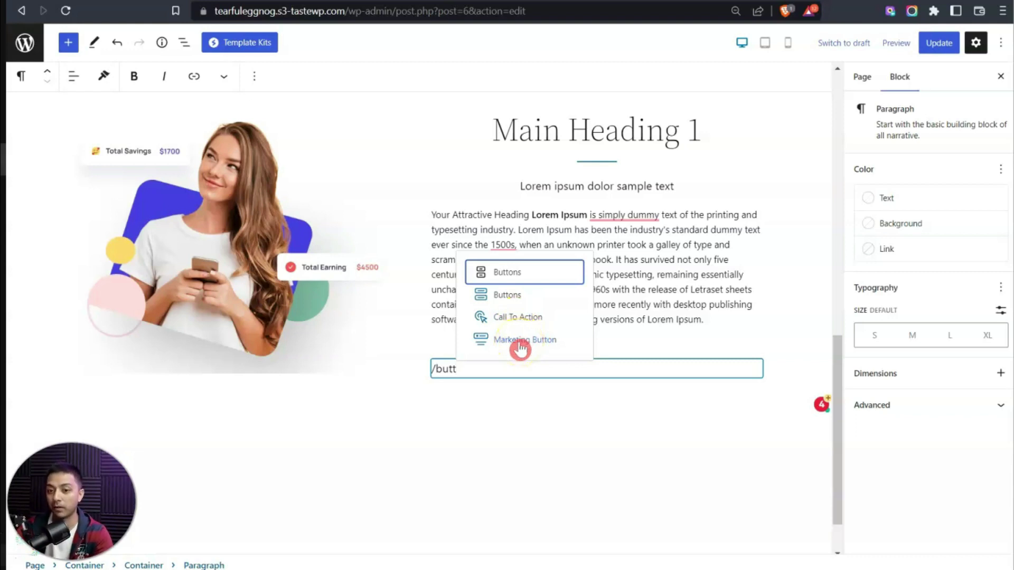
pyautogui.click(549, 346)
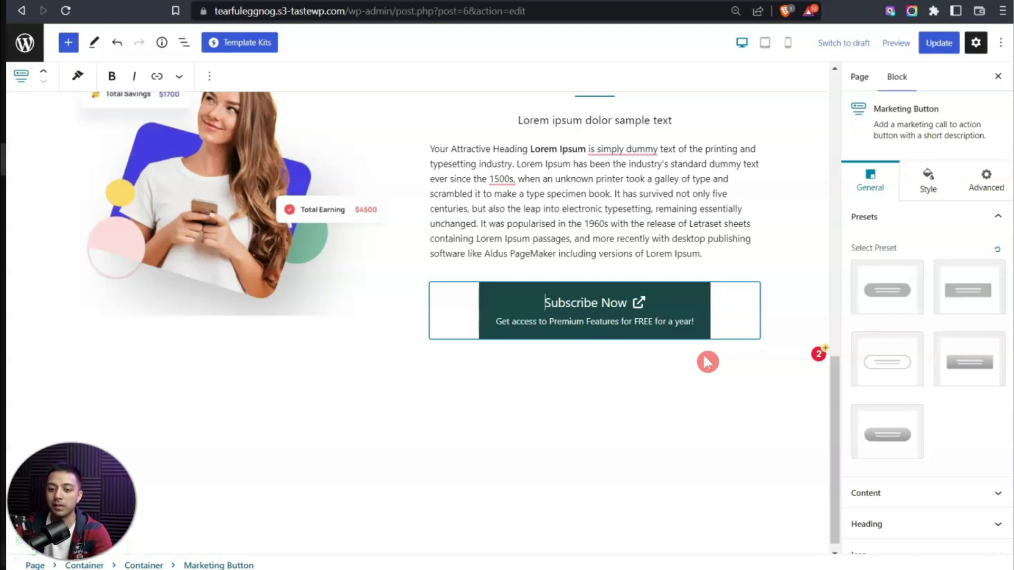
# - Change the button title from 'Subscribe Now' to 'DOWNLOAD NOW'
pyautogui.hotkey('ctrl', 'shift', 'Right')
pyautogui.write('DOWNLOAD')
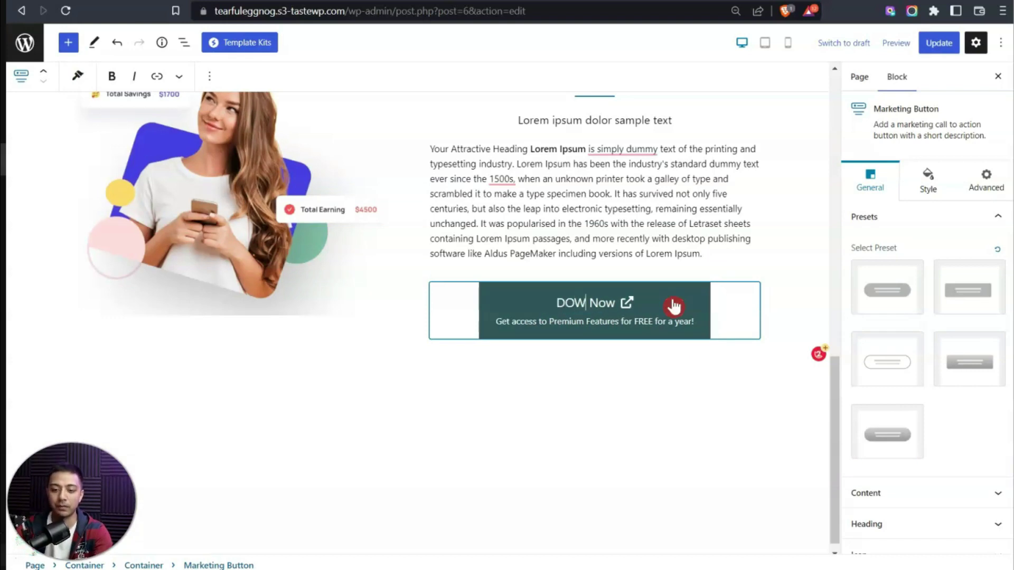
pyautogui.press('Right')
pyautogui.hotkey('shift', 'Right')
pyautogui.hotkey('shift', 'Right')
pyautogui.hotkey('shift', 'Right')
pyautogui.write('NOW')
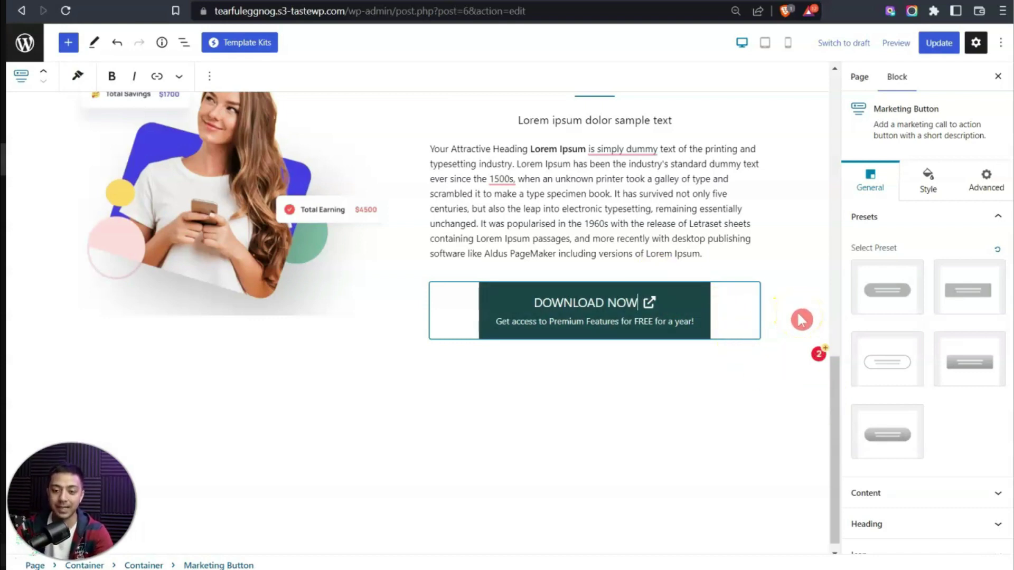
pyautogui.scroll(3, 481, 228)
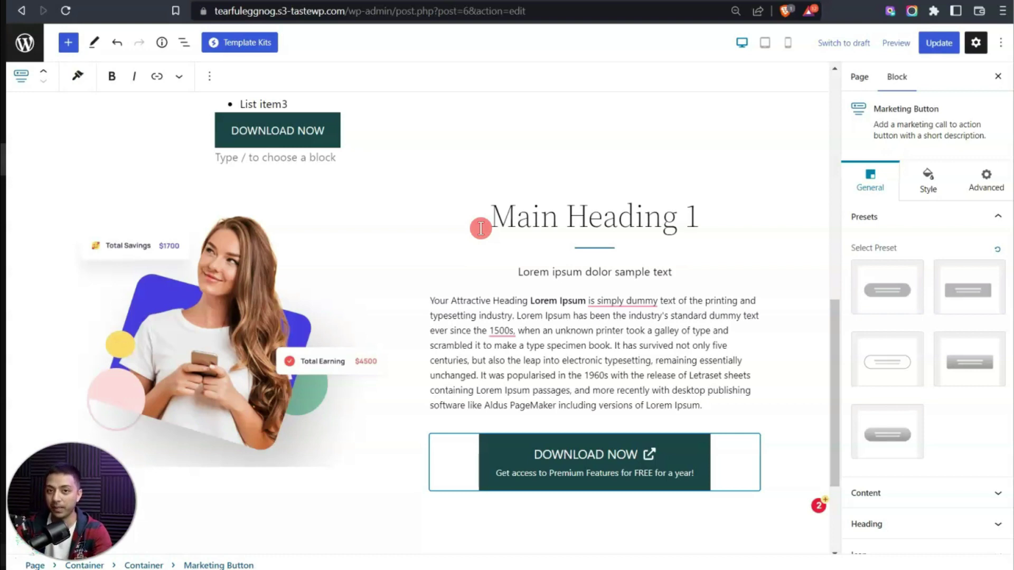
# - Inspect the outer Container's nested inner containers and their image and text contents in List View
pyautogui.click(367, 51)
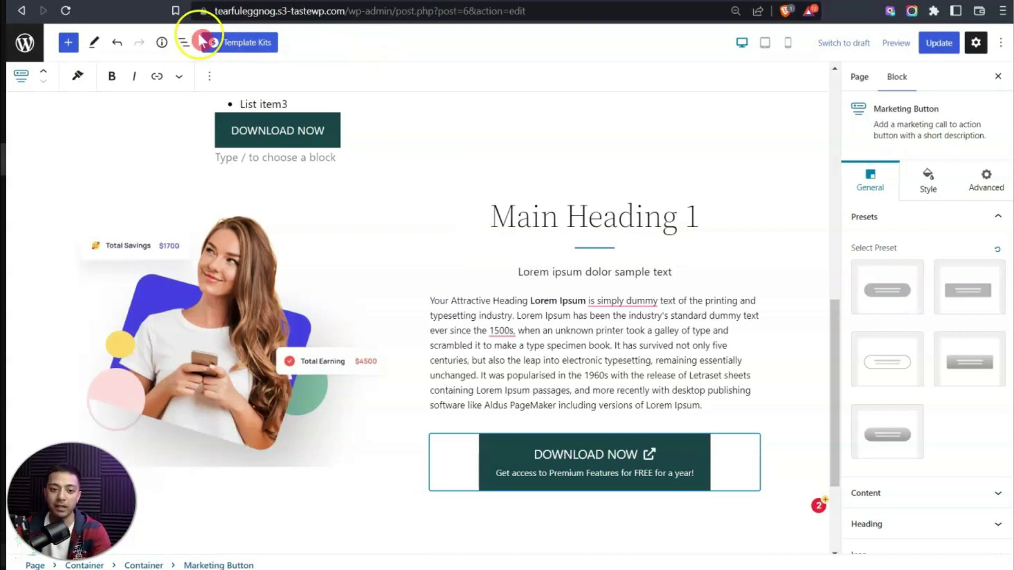
pyautogui.click(183, 43)
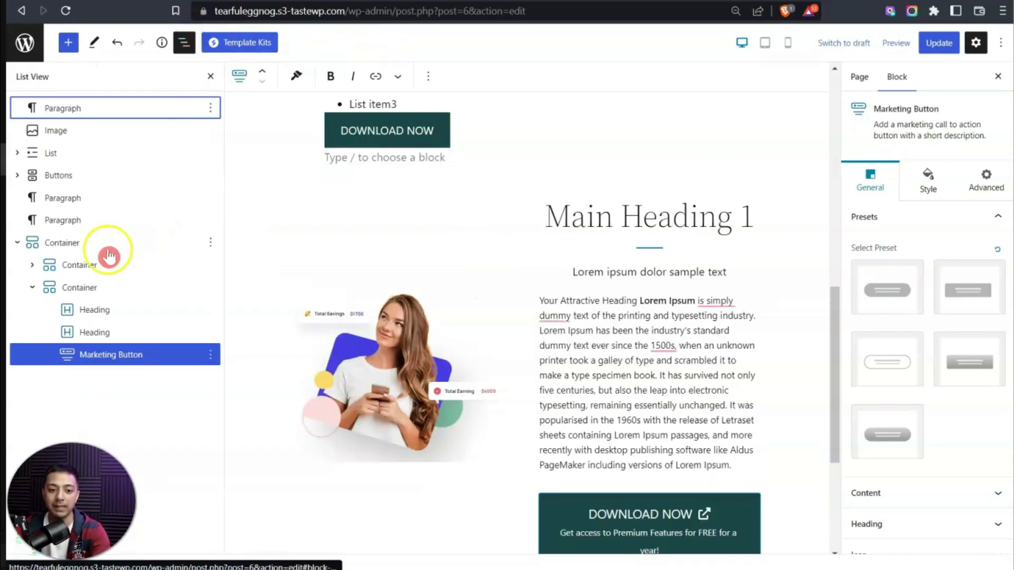
pyautogui.click(71, 243)
pyautogui.scroll(-2, 359, 289)
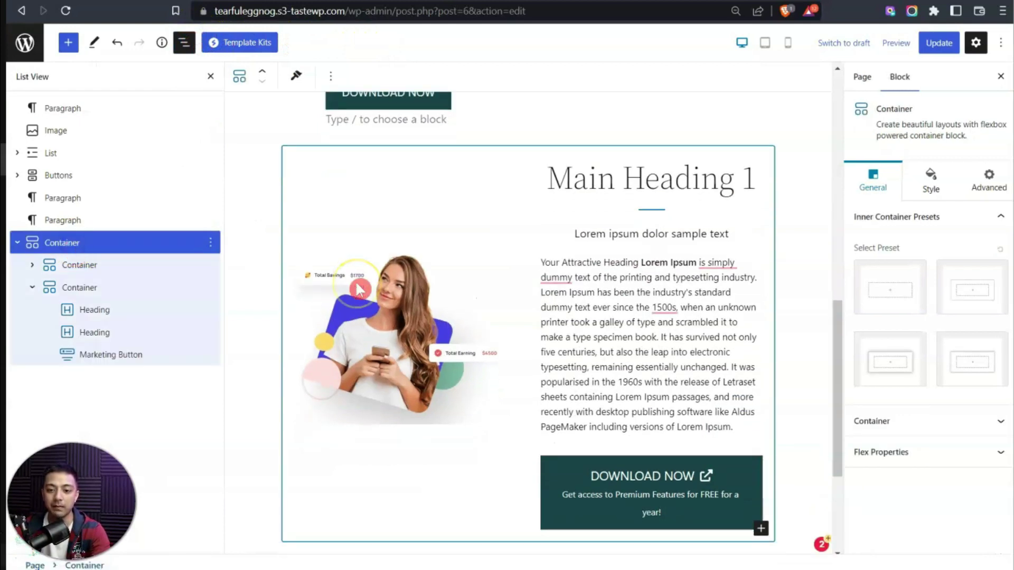
pyautogui.click(32, 288)
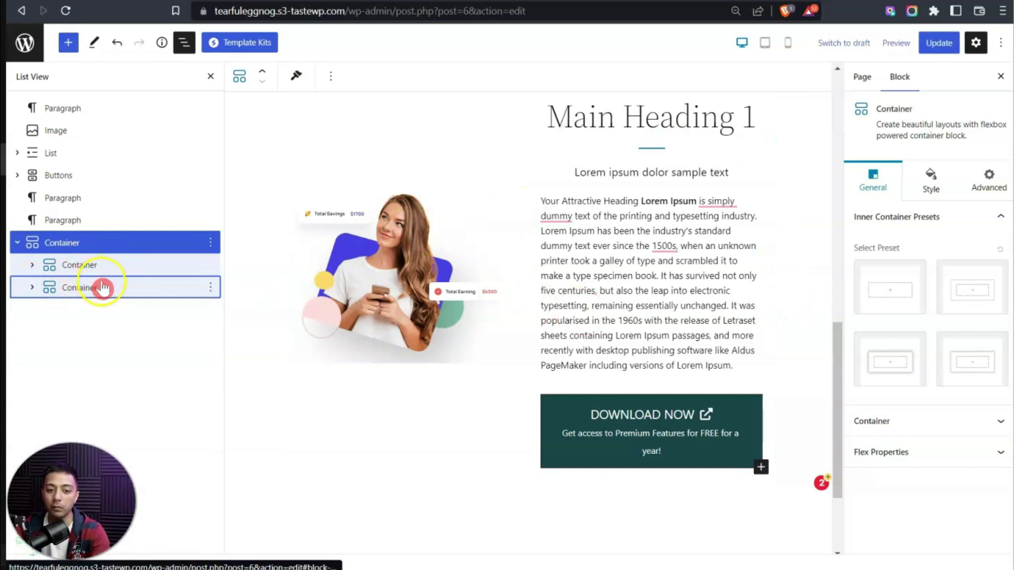
pyautogui.click(86, 272)
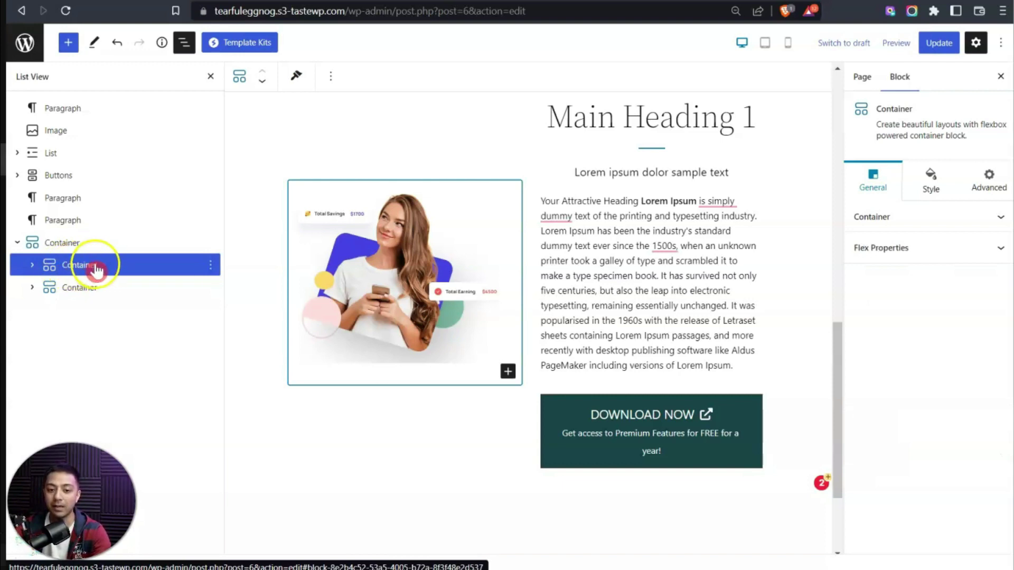
pyautogui.click(32, 265)
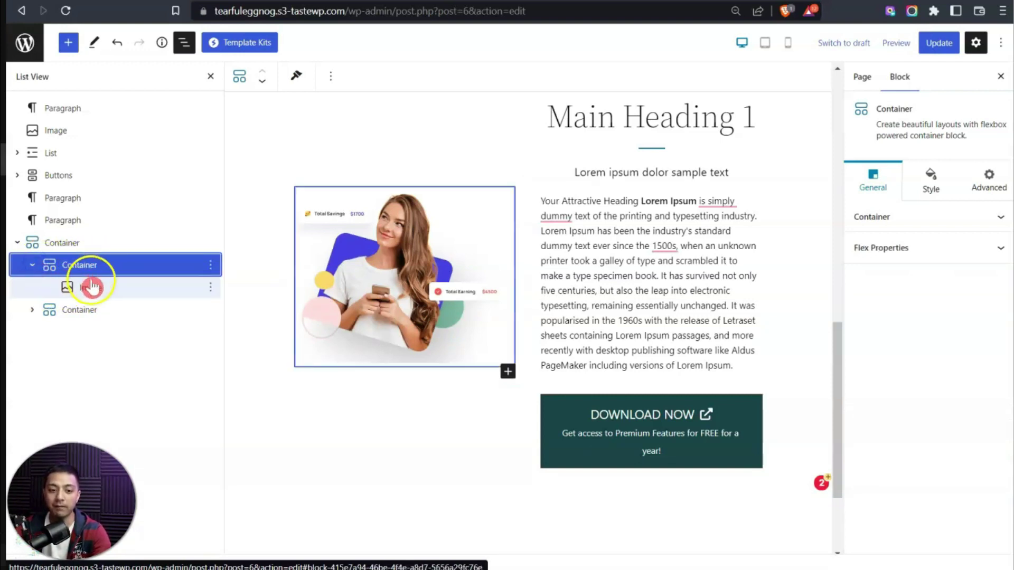
pyautogui.click(32, 310)
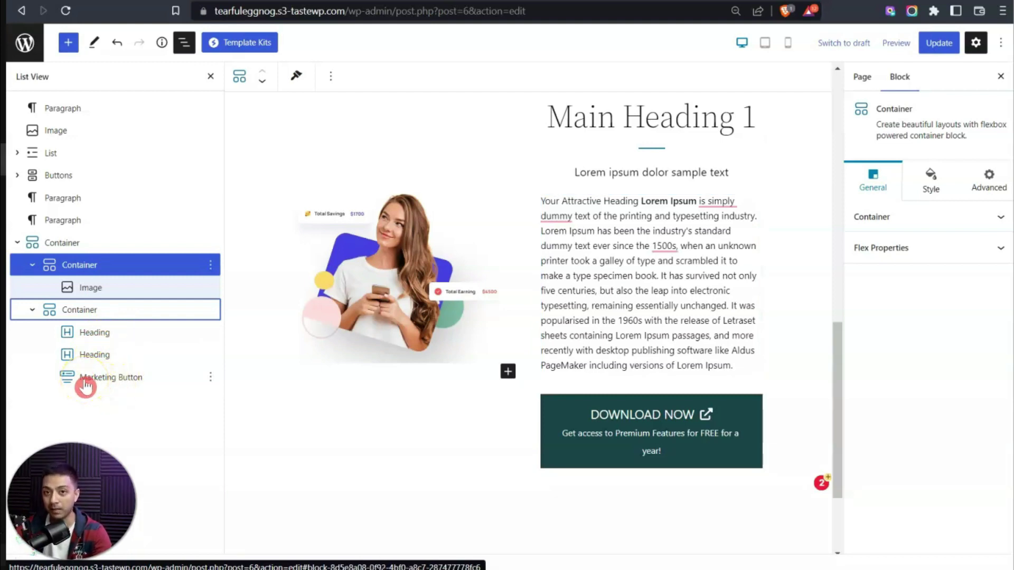
pyautogui.click(32, 310)
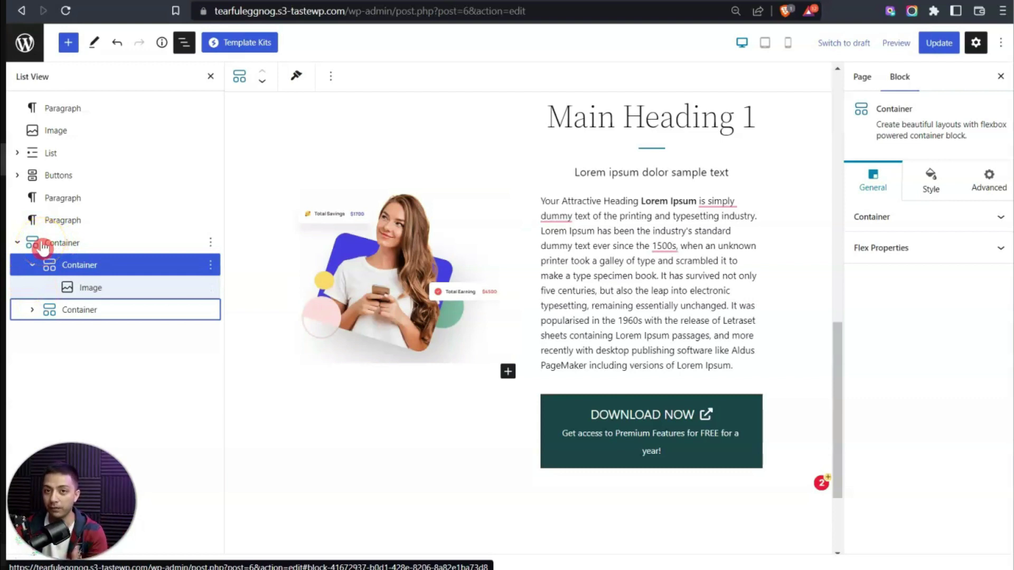
# - Undo the reorder so Main Heading 1 text sits left of the image again
pyautogui.click(80, 265)
pyautogui.moveTo(92, 267)
pyautogui.mouseDown()
pyautogui.moveTo(91, 304)
pyautogui.moveTo(89, 259)
pyautogui.mouseUp()
pyautogui.hotkey('ctrl', 'z')
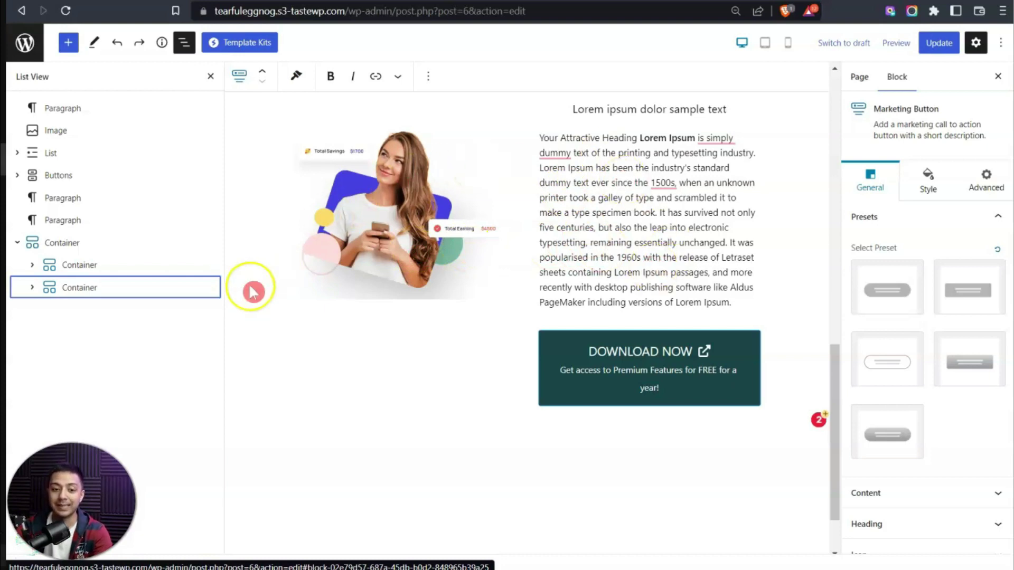
pyautogui.moveTo(100, 295); pyautogui.dragTo(65, 256)
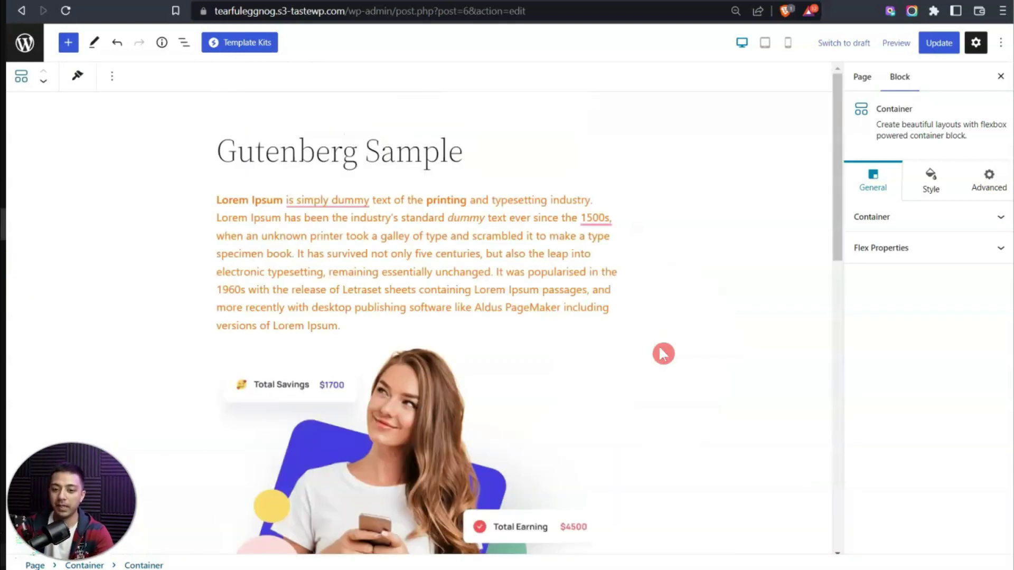
pyautogui.scroll(-5, 664, 354)
pyautogui.scroll(5, 663, 354)
pyautogui.scroll(-3, 664, 354)
pyautogui.scroll(-10, 663, 354)
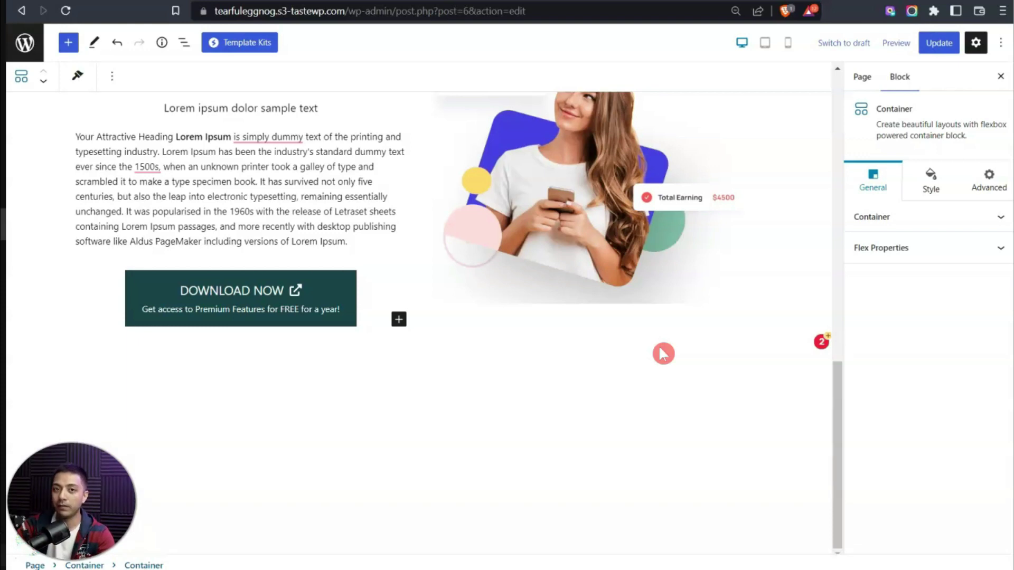
# - Copy all blocks on the page from the editor Options menu
pyautogui.click(1002, 46)
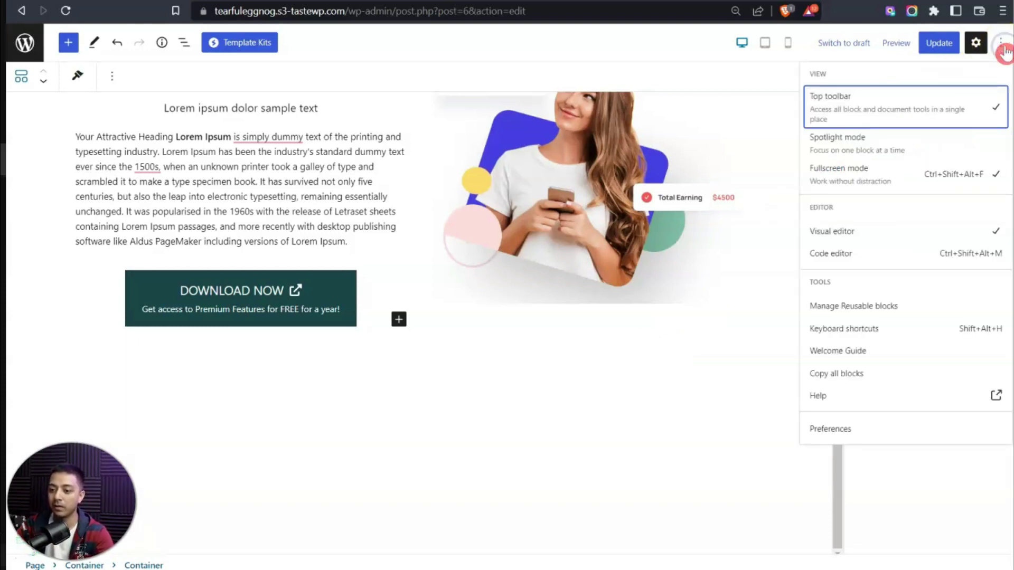
pyautogui.click(828, 384)
pyautogui.click(828, 385)
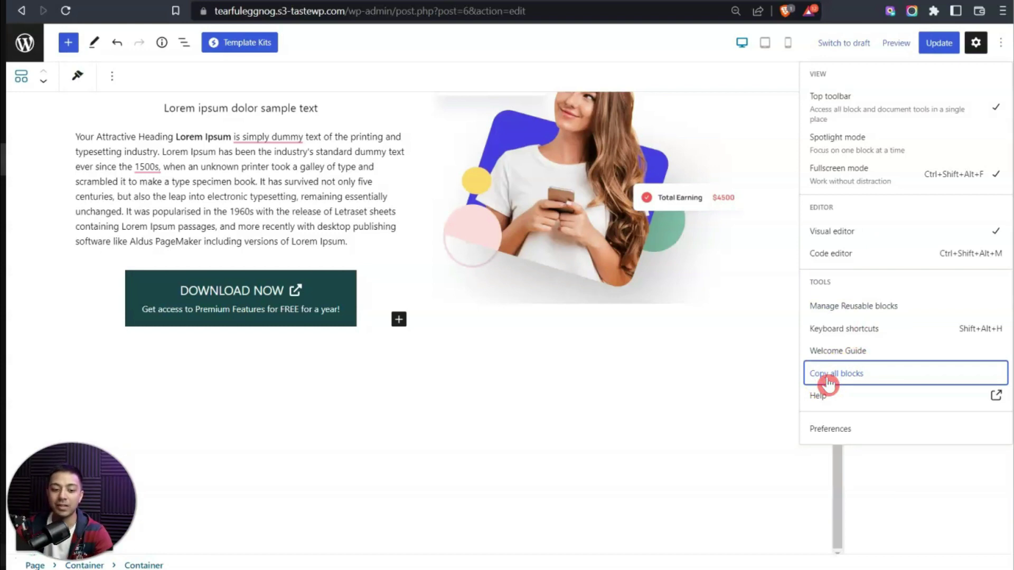
pyautogui.click(472, 231)
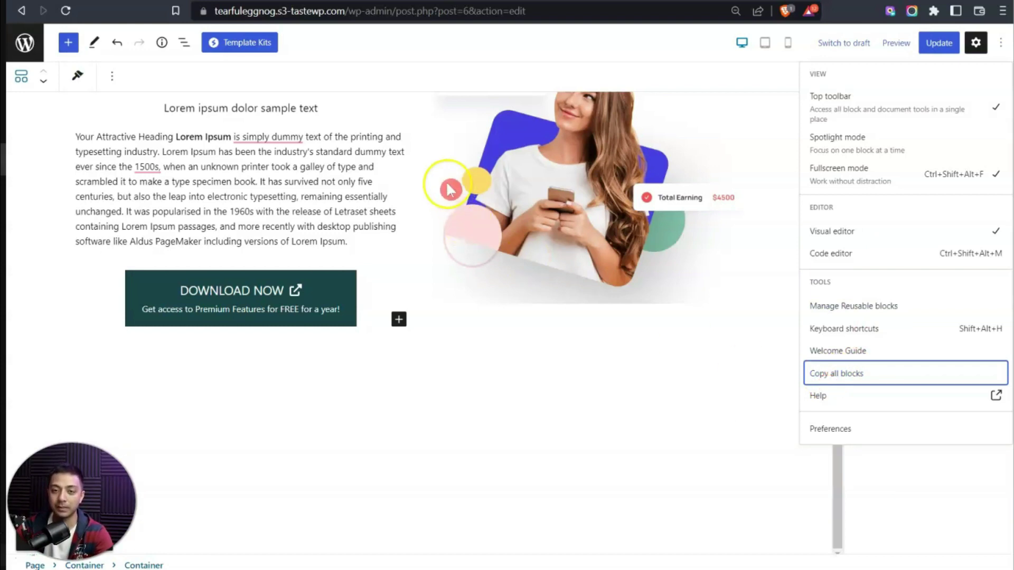
pyautogui.click(469, 384)
# - Select the Main Heading 1 heading and then its parent outer Container
pyautogui.scroll(3, 470, 384)
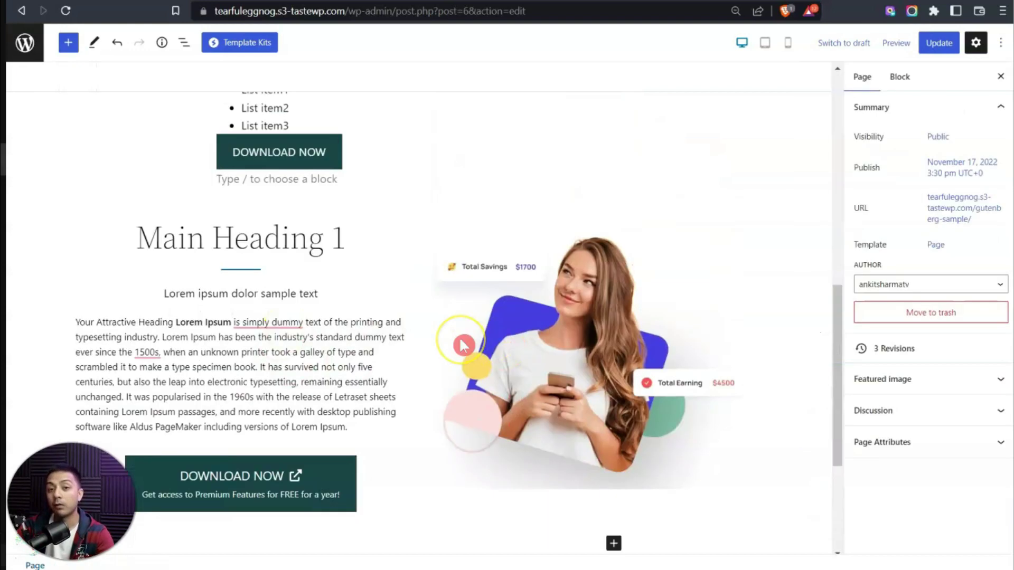
pyautogui.scroll(-1, 465, 345)
pyautogui.click(217, 146)
pyautogui.click(394, 166)
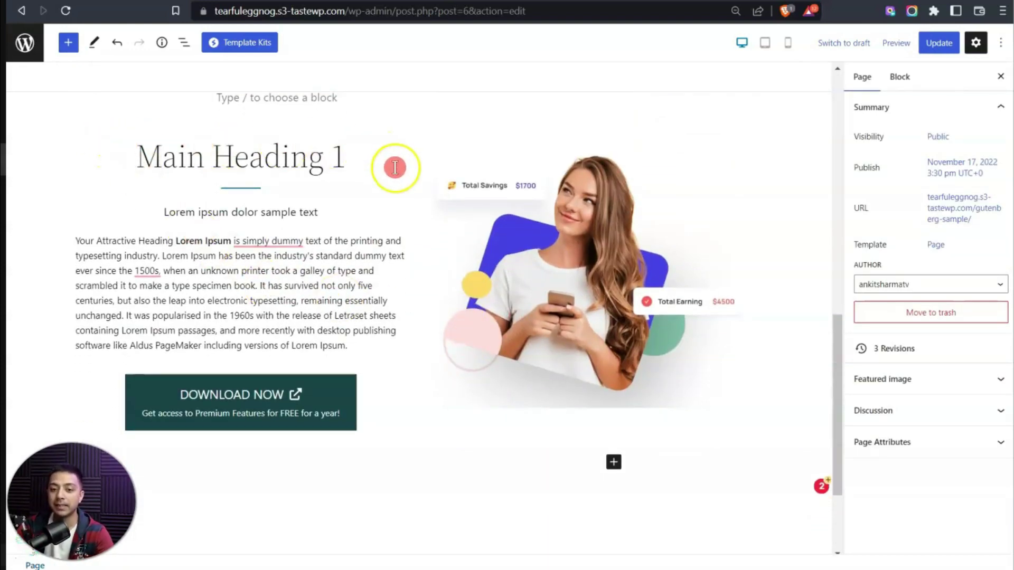
pyautogui.click(420, 206)
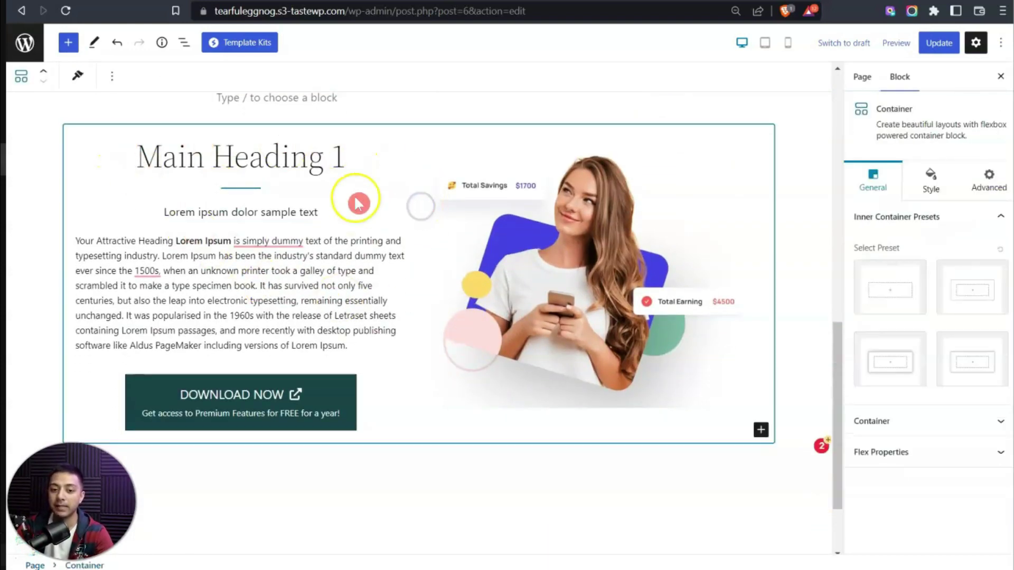
pyautogui.click(190, 51)
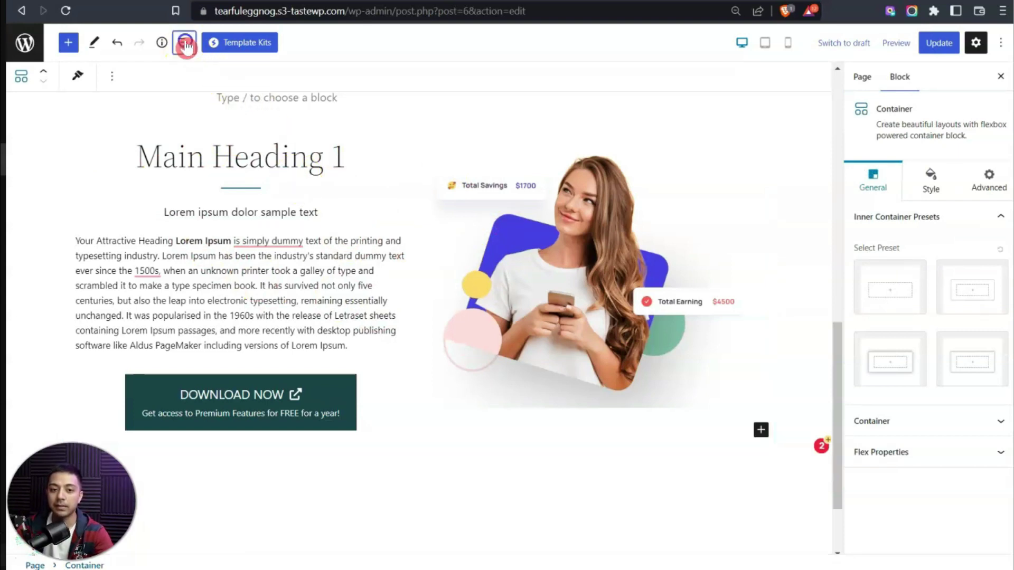
# - Expand the outer Container in List View to show its text and image containers, and select it
pyautogui.click(25, 247)
pyautogui.click(102, 243)
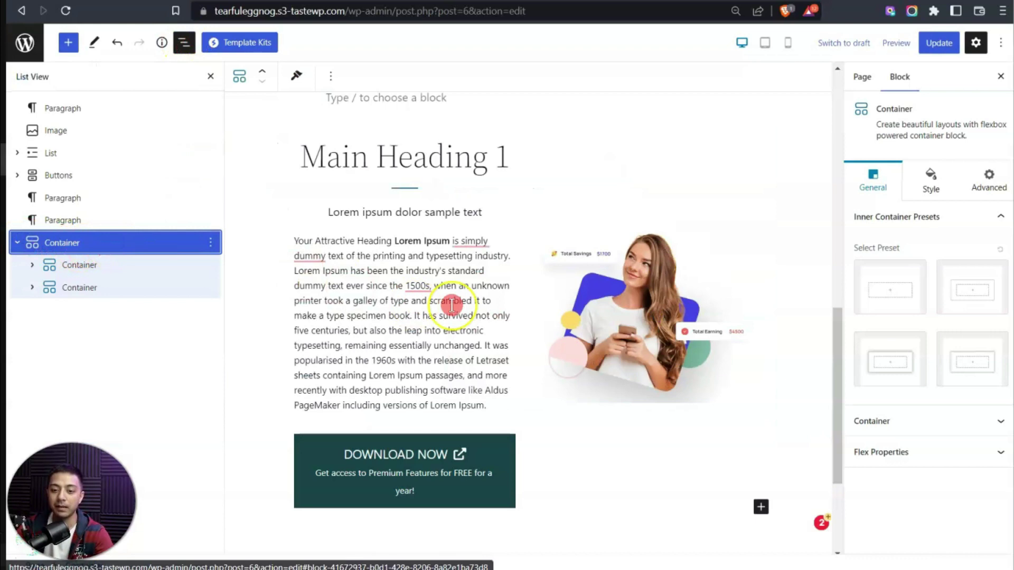
pyautogui.scroll(3, 453, 306)
pyautogui.scroll(-4, 453, 302)
pyautogui.click(557, 397)
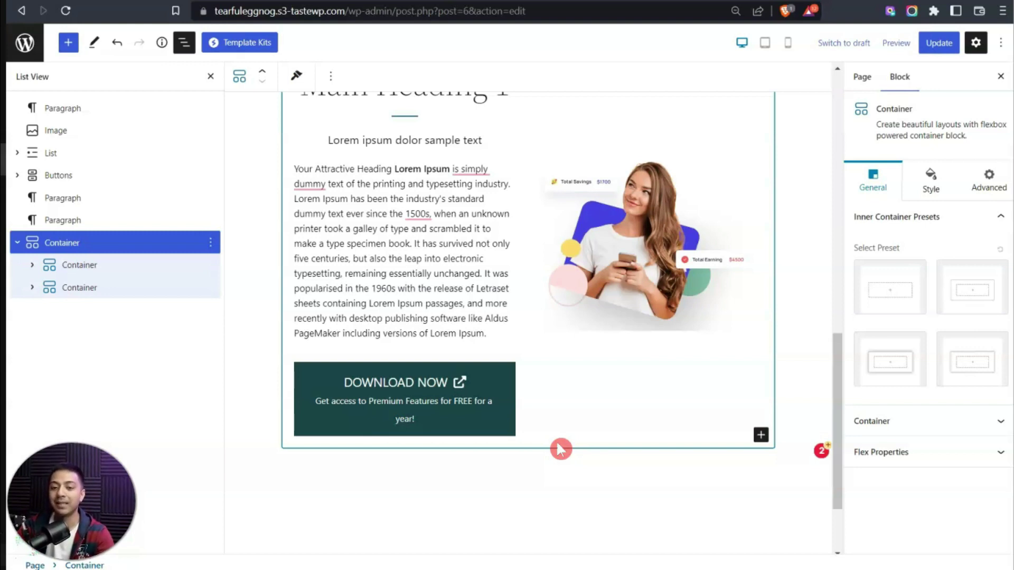
pyautogui.scroll(1, 559, 448)
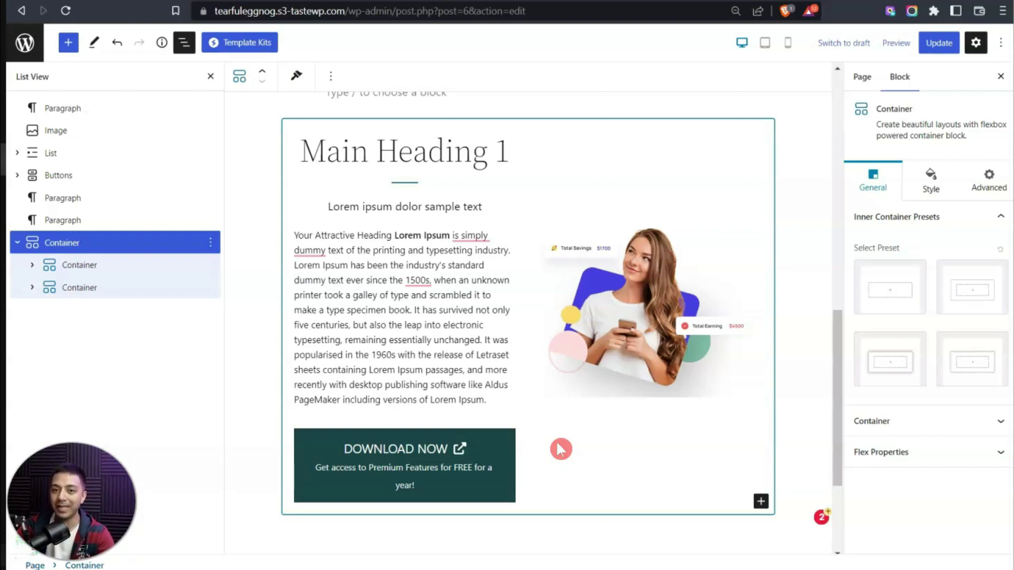
pyautogui.click(387, 306)
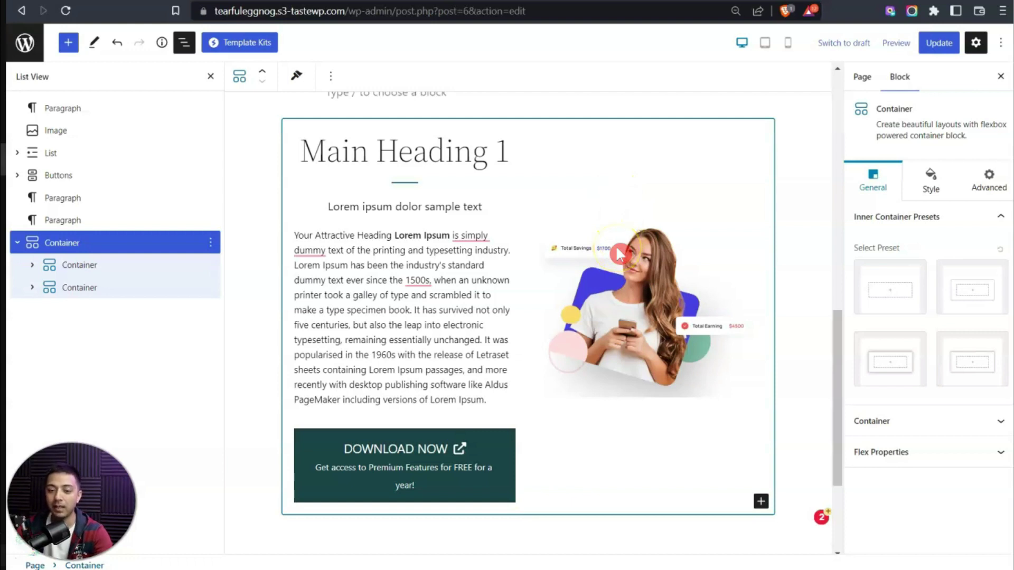
pyautogui.click(124, 247)
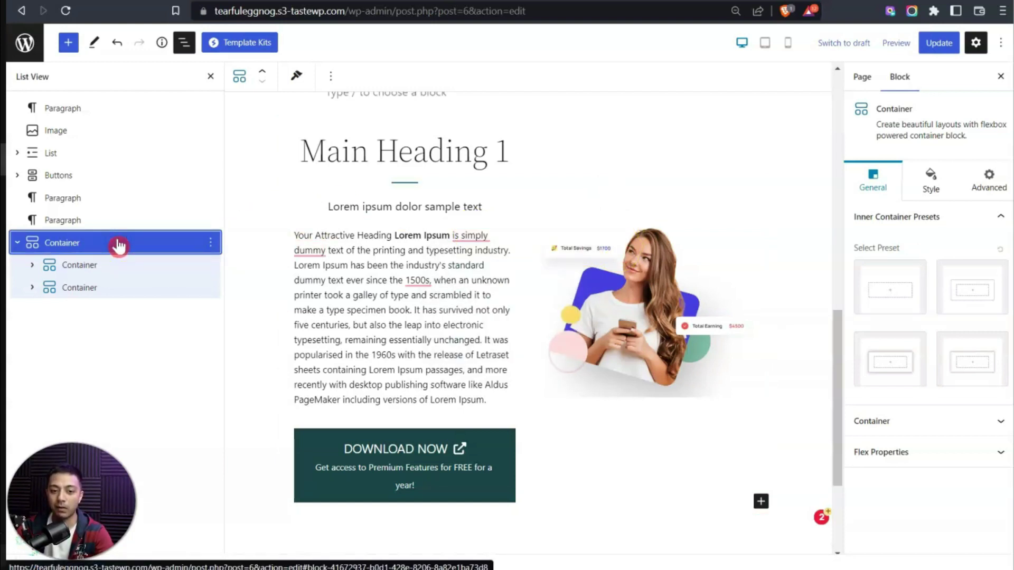
pyautogui.click(192, 252)
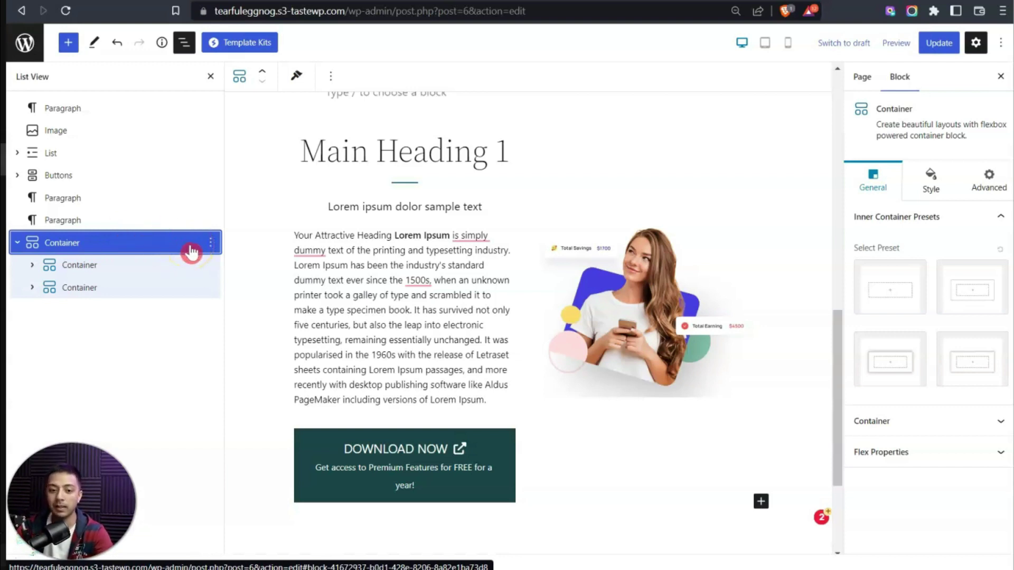
# - Create a reusable block named 'custom row block' from the outer Container's toolbar options
pyautogui.click(212, 244)
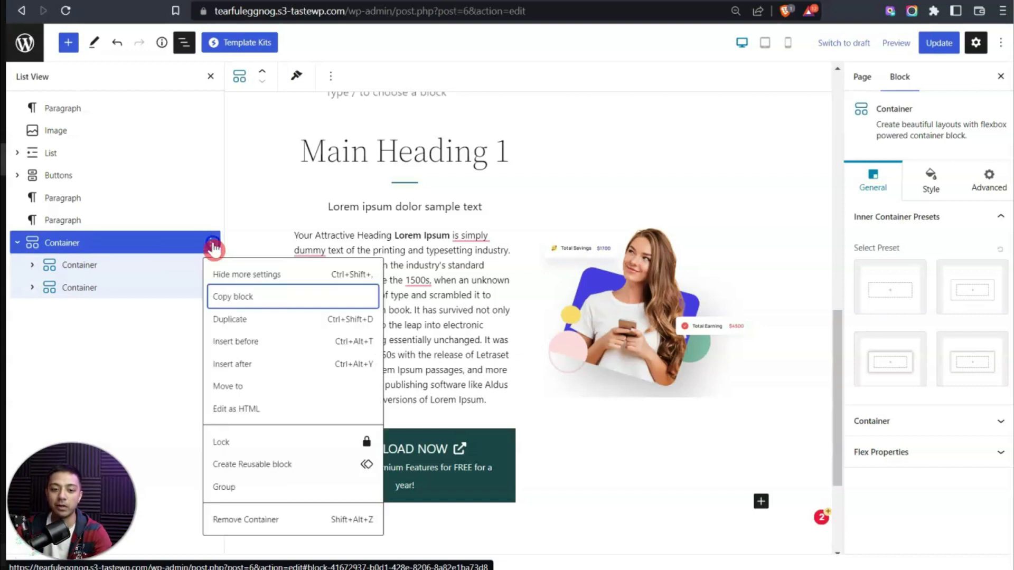
pyautogui.click(213, 246)
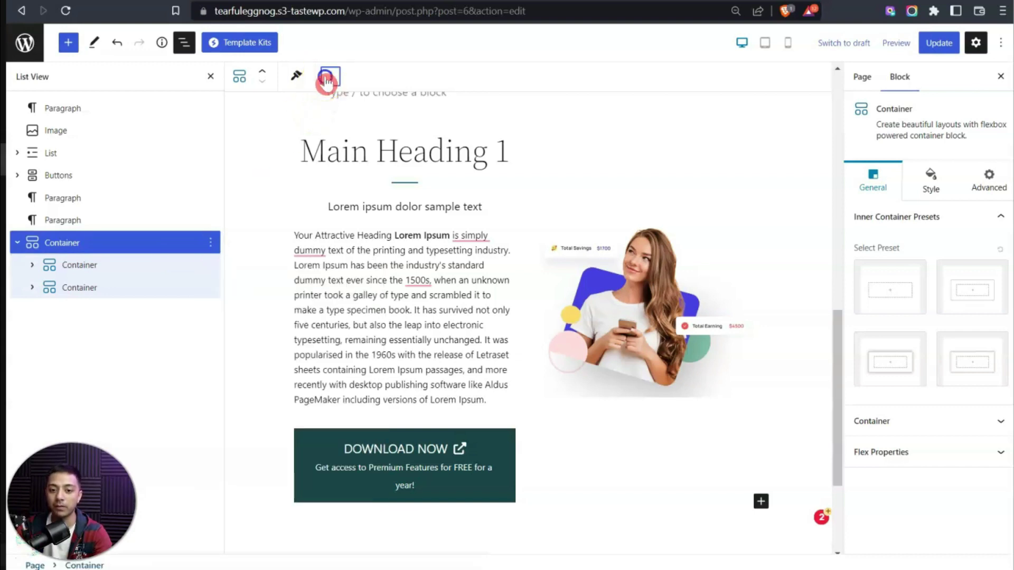
pyautogui.click(330, 78)
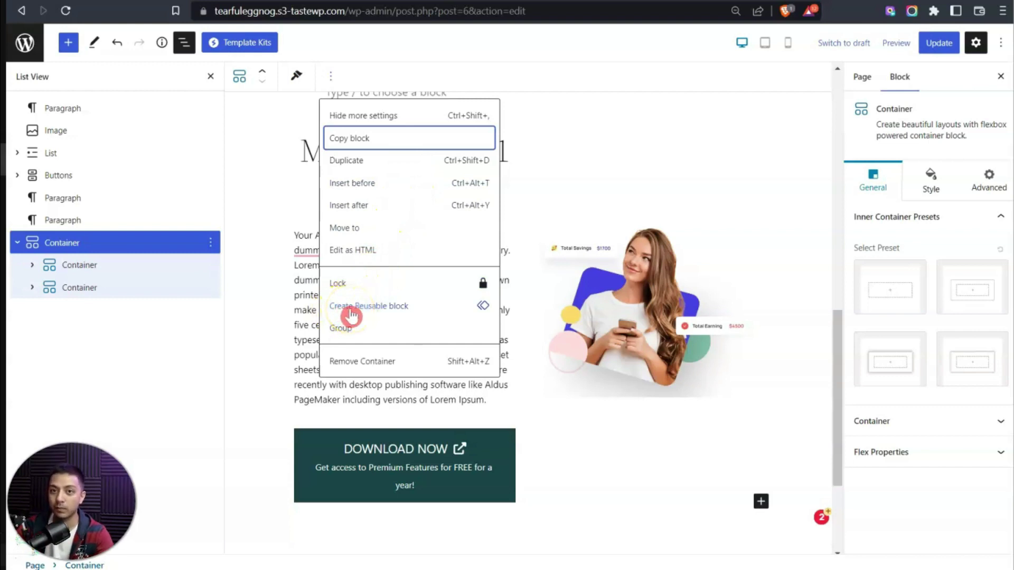
pyautogui.click(381, 306)
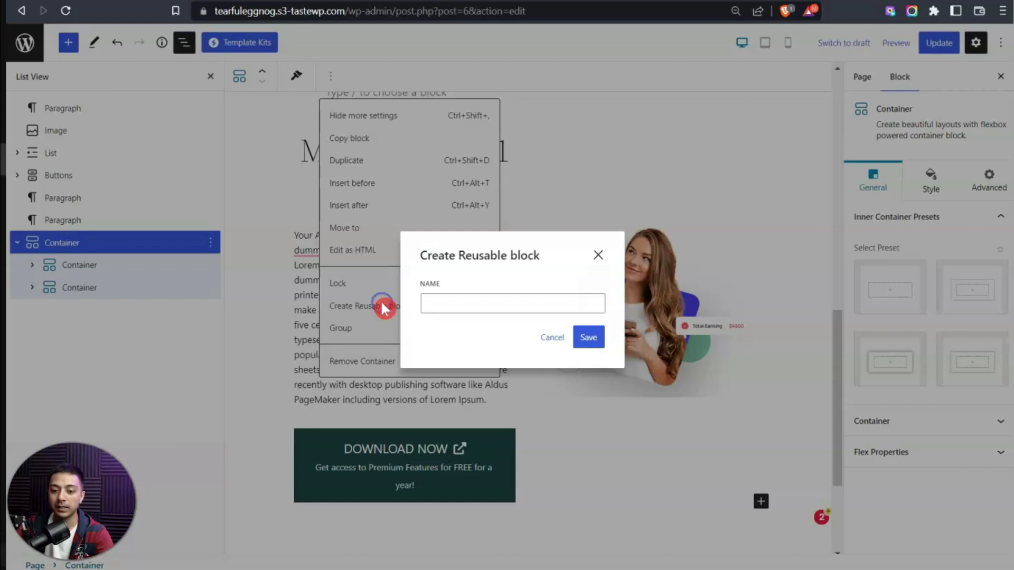
pyautogui.click(421, 300)
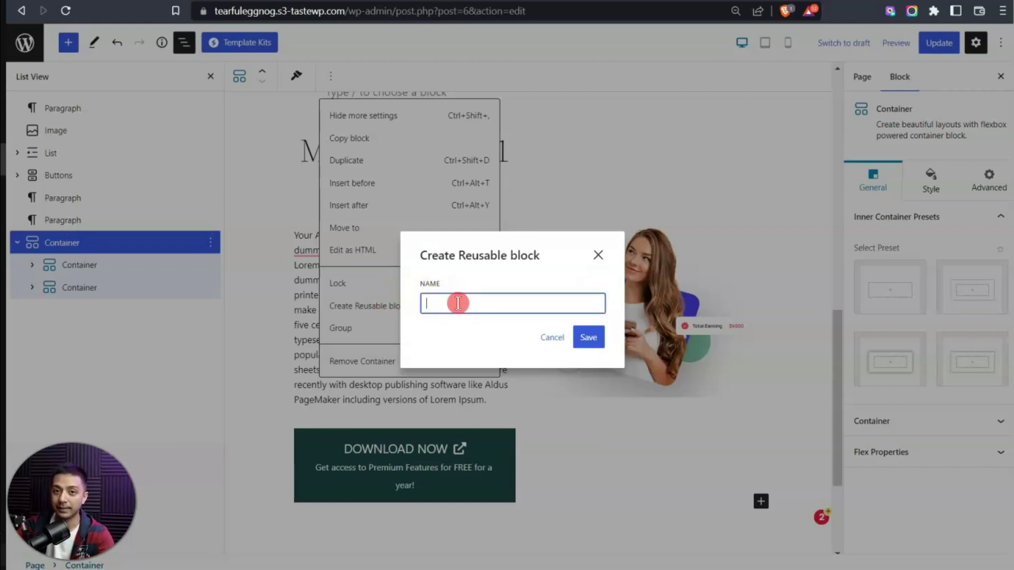
pyautogui.write('custom row block')
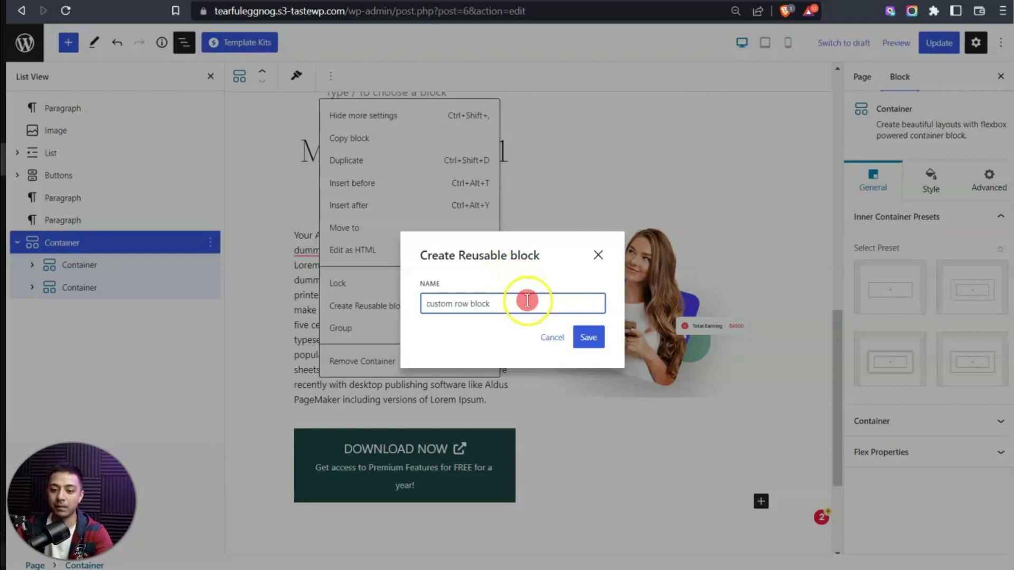
pyautogui.click(588, 337)
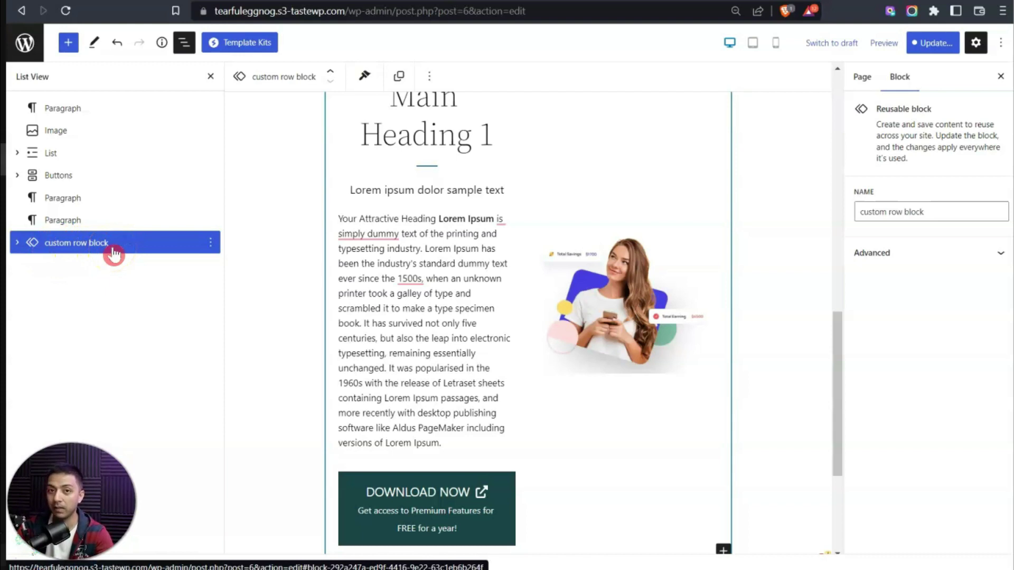
# - Scroll the canvas up and show the editor Options menu containing Manage Reusable blocks
pyautogui.click(34, 252)
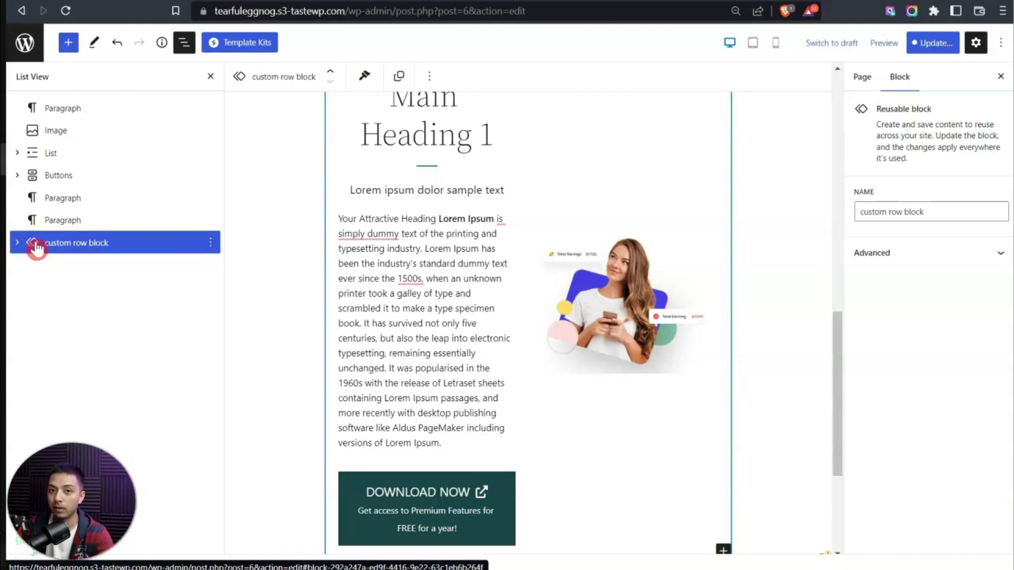
pyautogui.click(246, 248)
pyautogui.scroll(4, 464, 218)
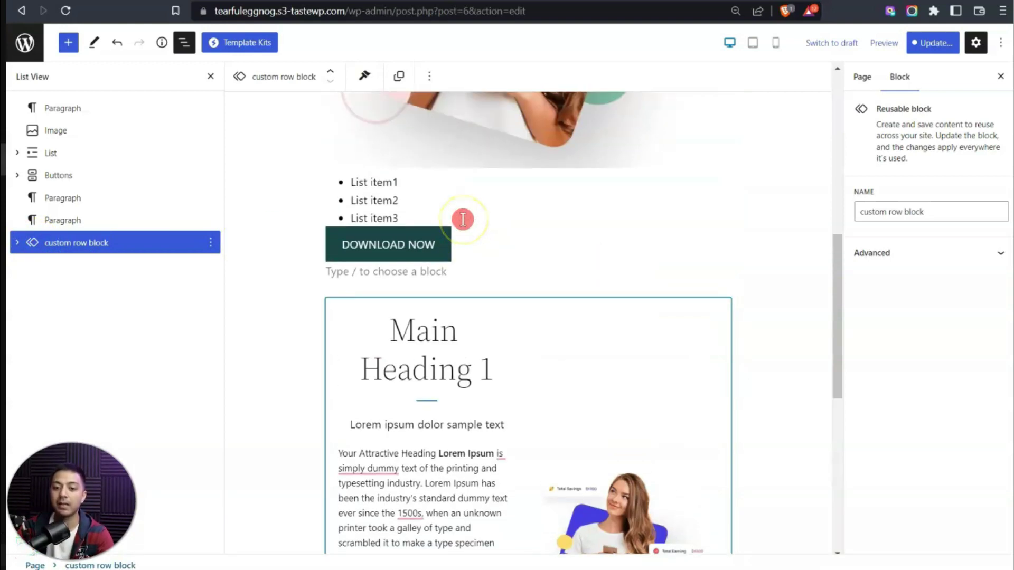
pyautogui.click(578, 217)
pyautogui.scroll(4, 577, 217)
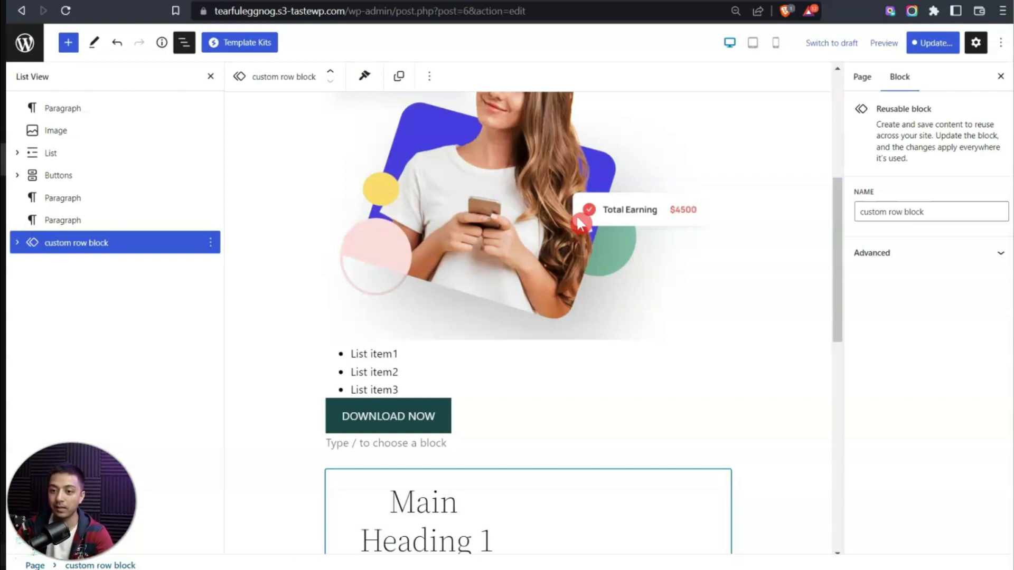
pyautogui.click(1001, 45)
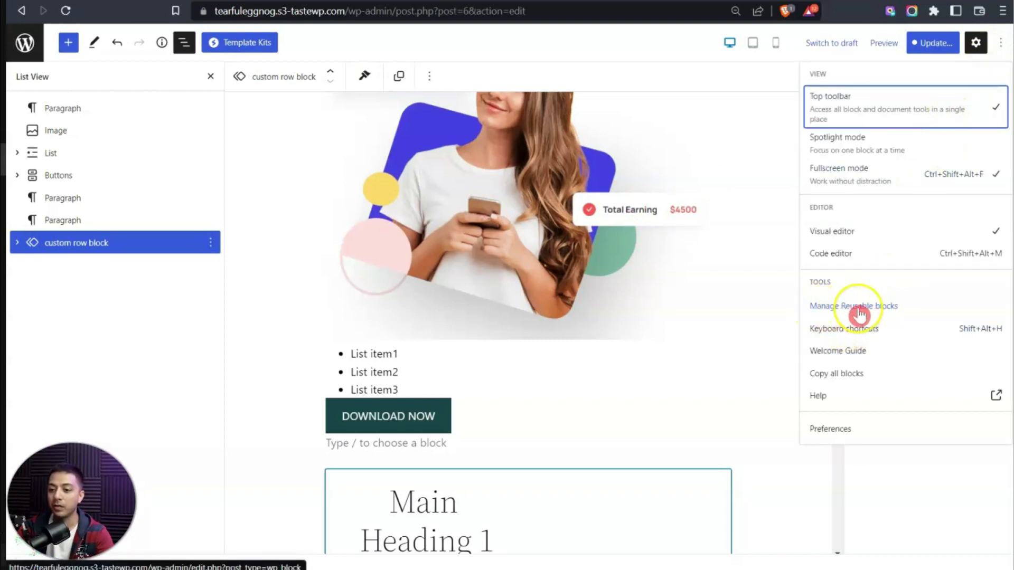
# - Open Manage Reusable blocks in a new browser tab and close the options and outline
pyautogui.rightClick(835, 309)
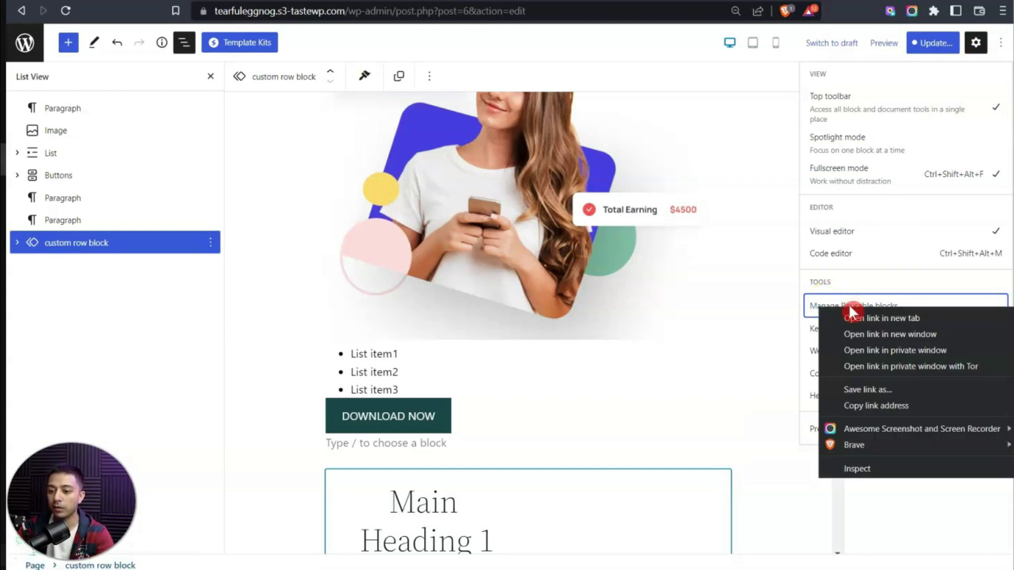
pyautogui.click(865, 318)
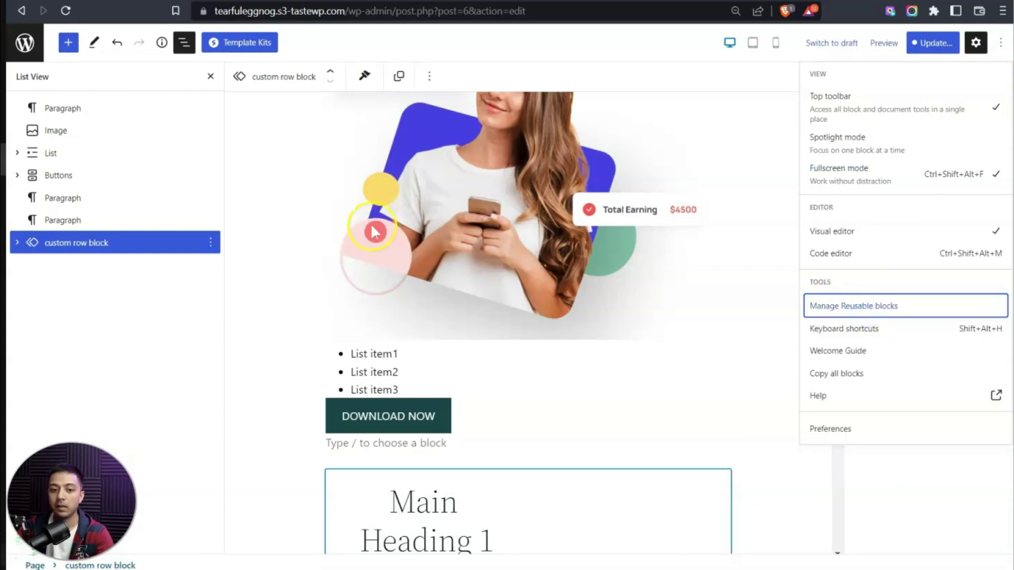
pyautogui.click(211, 76)
pyautogui.click(211, 76)
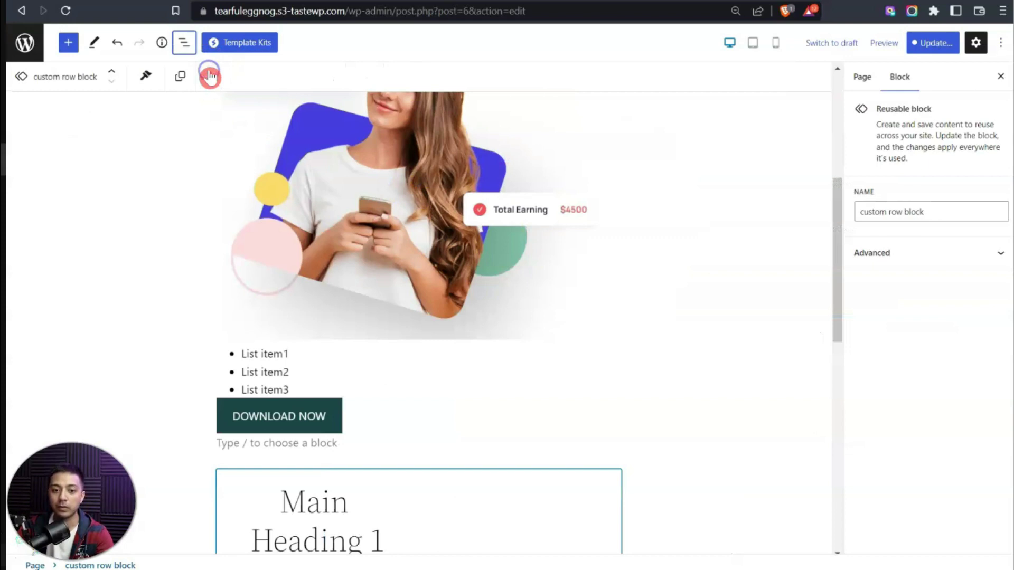
# - Insert 'custom row block' from the inserter's Reusable tab, then view the reusable blocks list
pyautogui.click(69, 42)
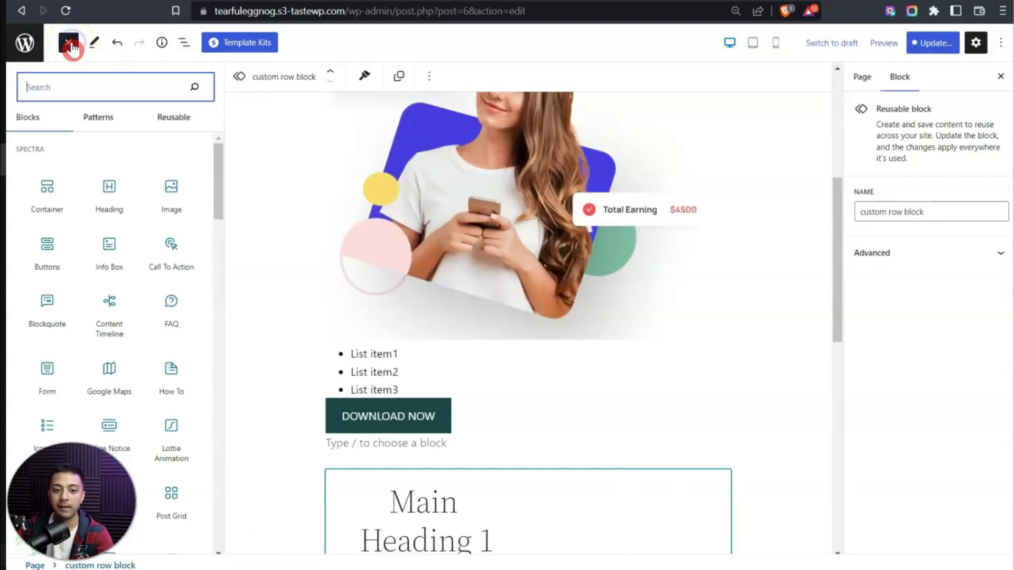
pyautogui.click(185, 129)
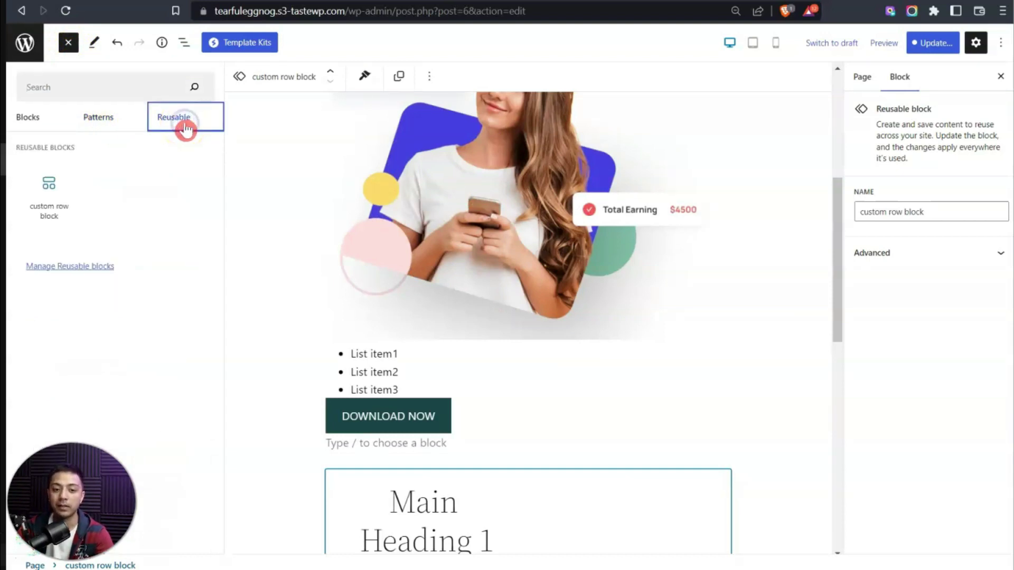
pyautogui.moveTo(76, 195)
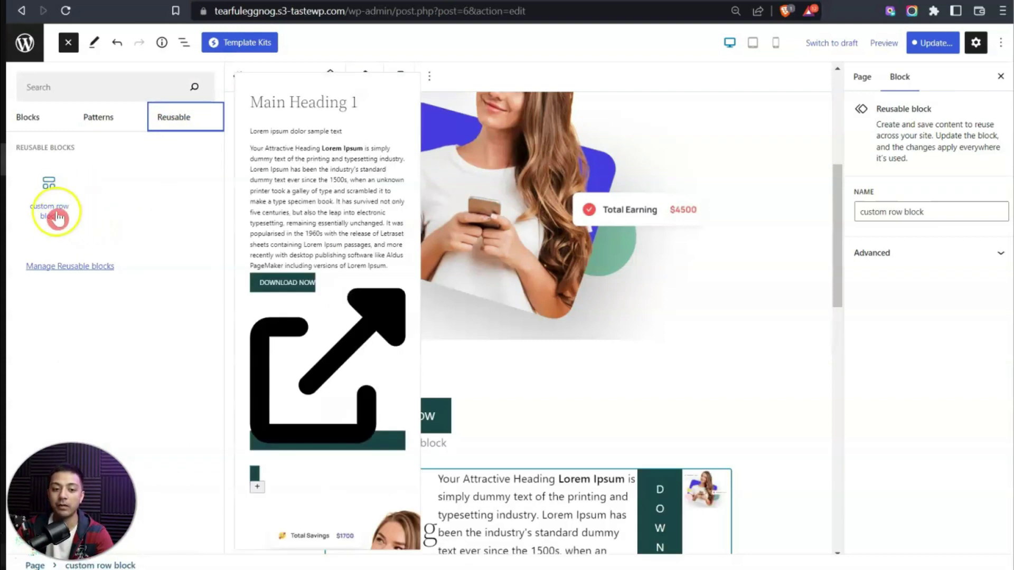
pyautogui.click(84, 233)
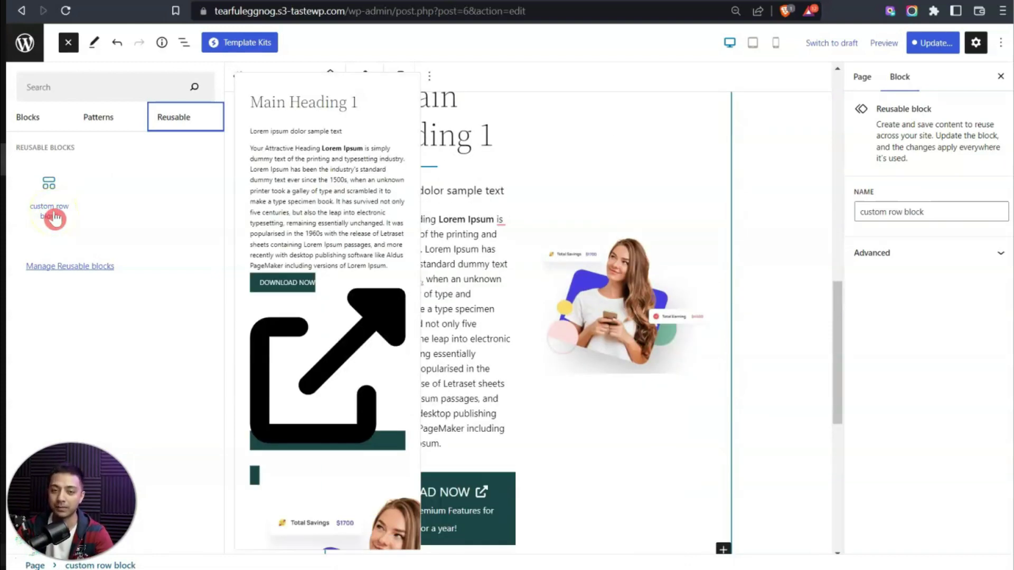
pyautogui.click(70, 266)
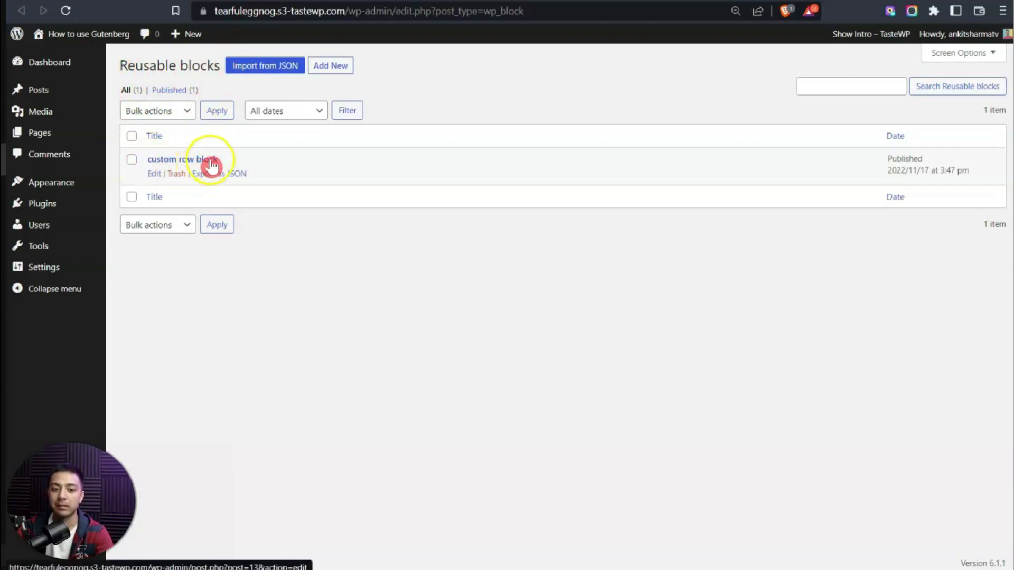
# - Change the custom row block heading from 'Main Heading 1' to 'Main Heading - 01', update, close tab
pyautogui.click(156, 177)
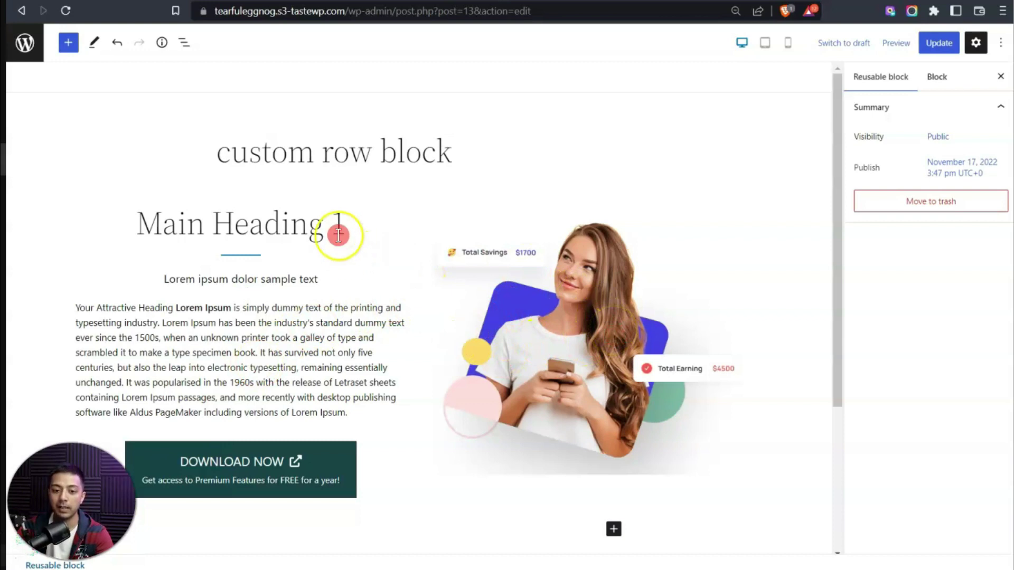
pyautogui.click(329, 217)
pyautogui.write('-')
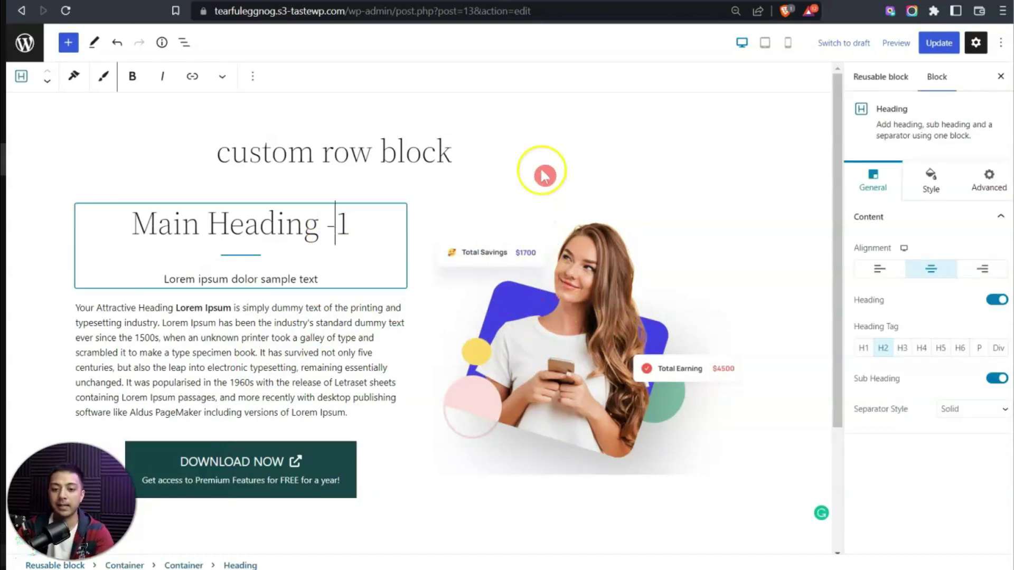
pyautogui.hotkey('shift', 'Right')
pyautogui.press('Left')
pyautogui.write('0')
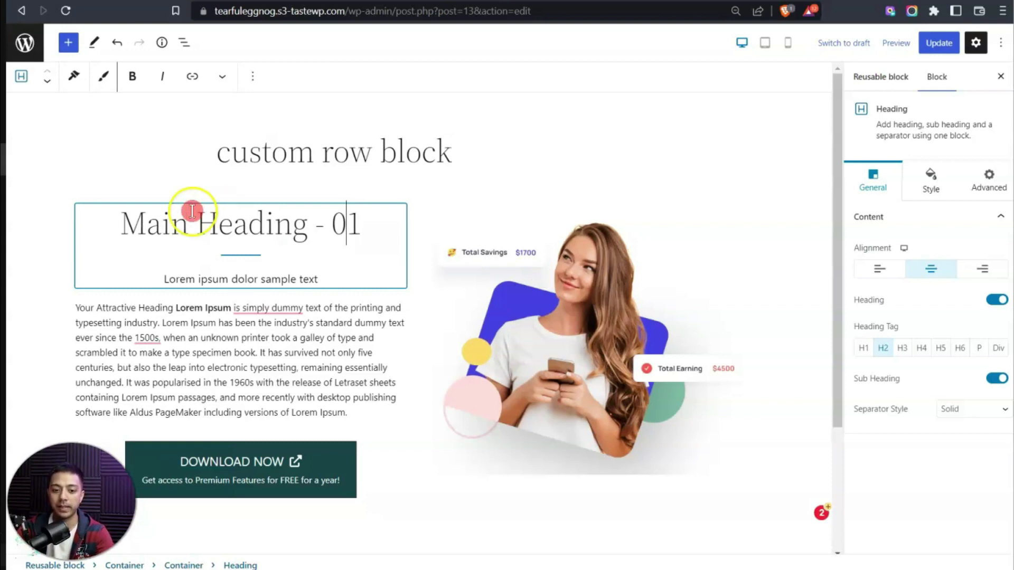
pyautogui.click(953, 48)
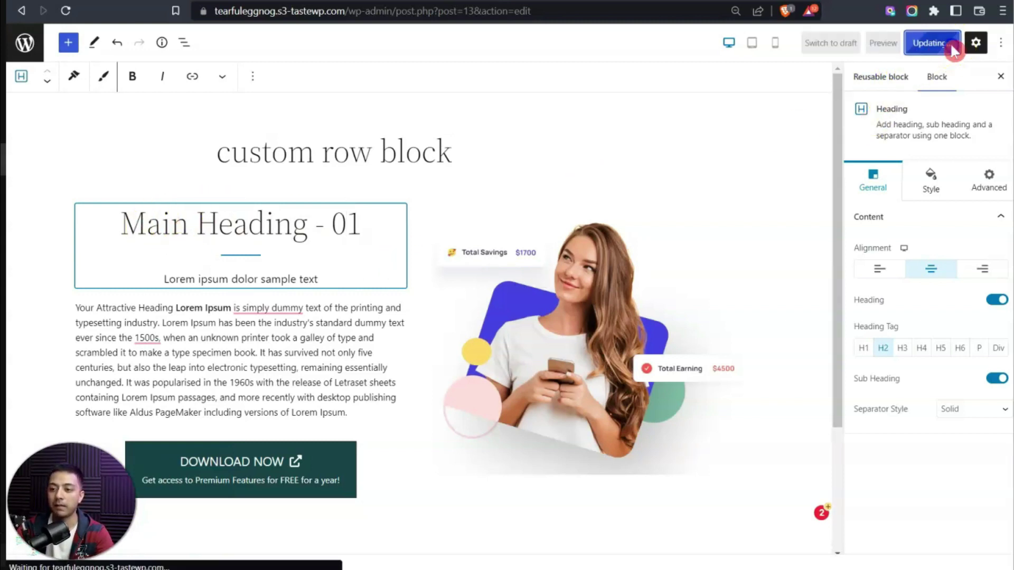
pyautogui.hotkey('ctrl', 'w')
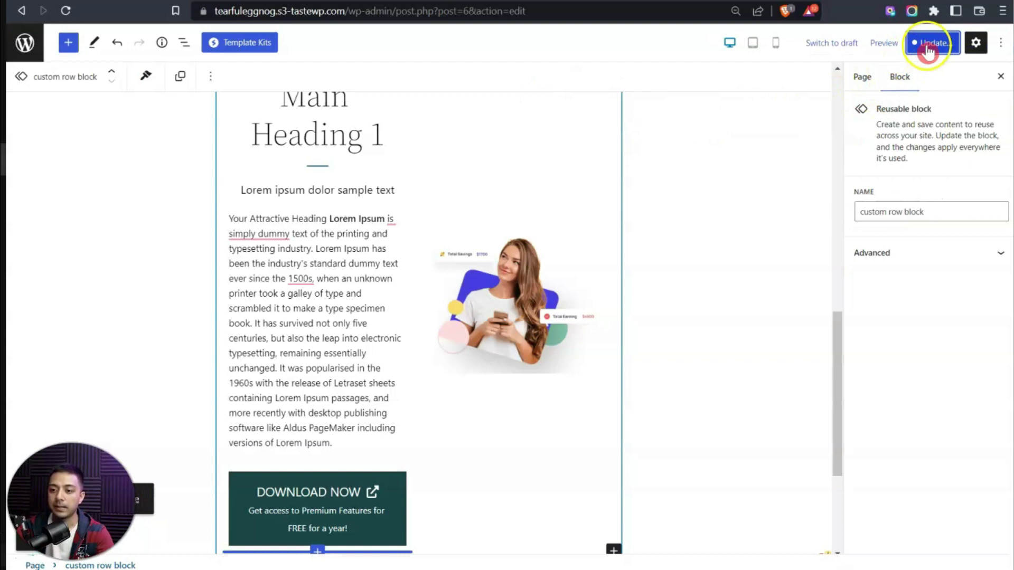
# - Deselect the block and reload the editor, confirming the 'Reload site?' prompt
pyautogui.click(708, 188)
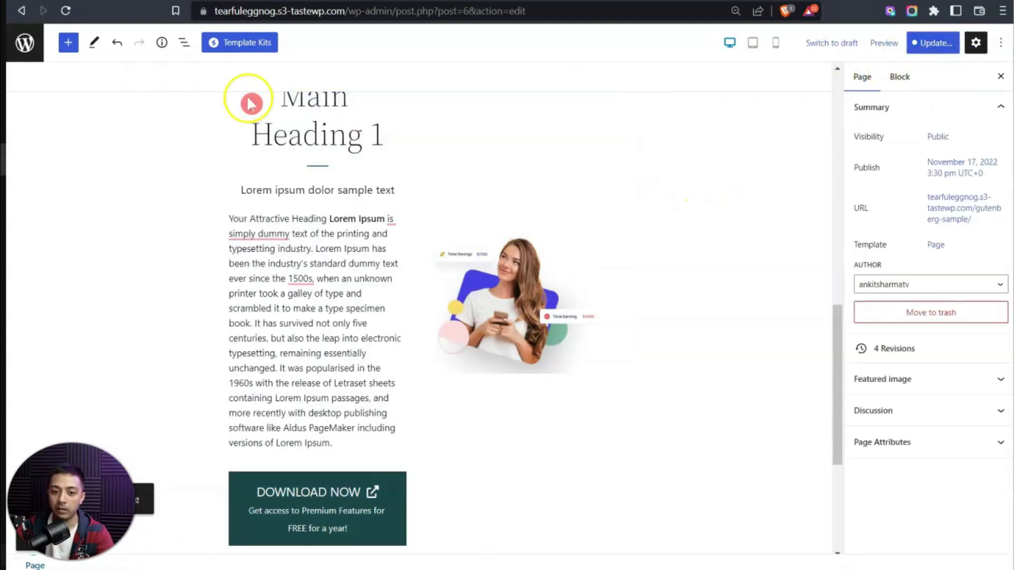
pyautogui.click(67, 12)
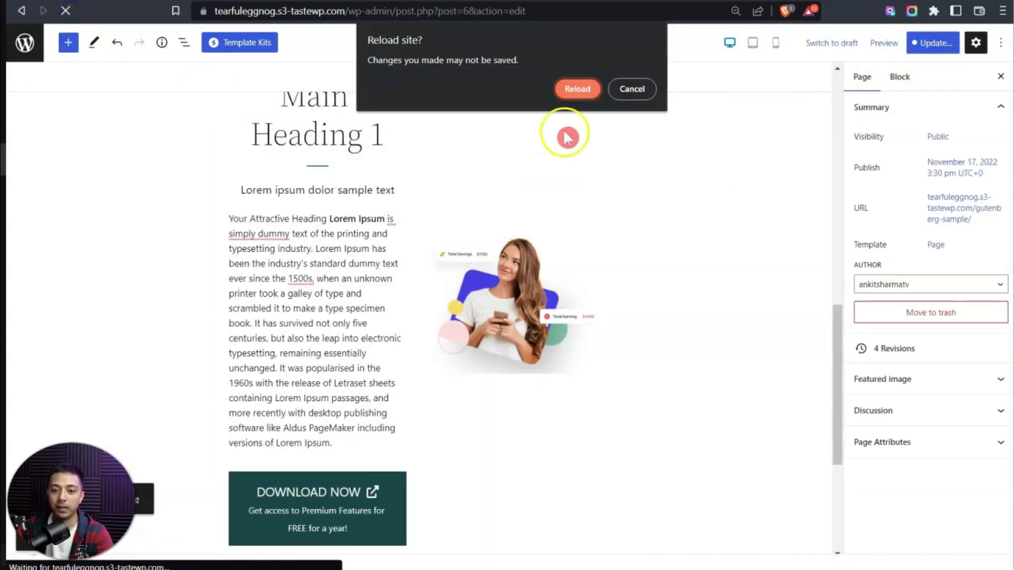
pyautogui.click(572, 89)
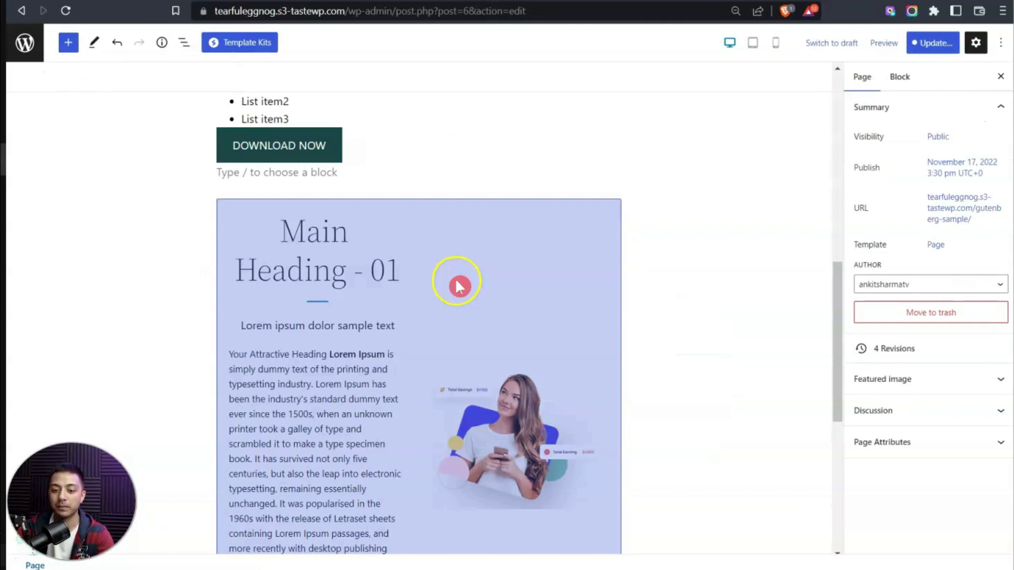
# - Delete the custom row block and reinsert it via '/custom' in the empty paragraph below DOWNLOAD NOW
pyautogui.click(457, 285)
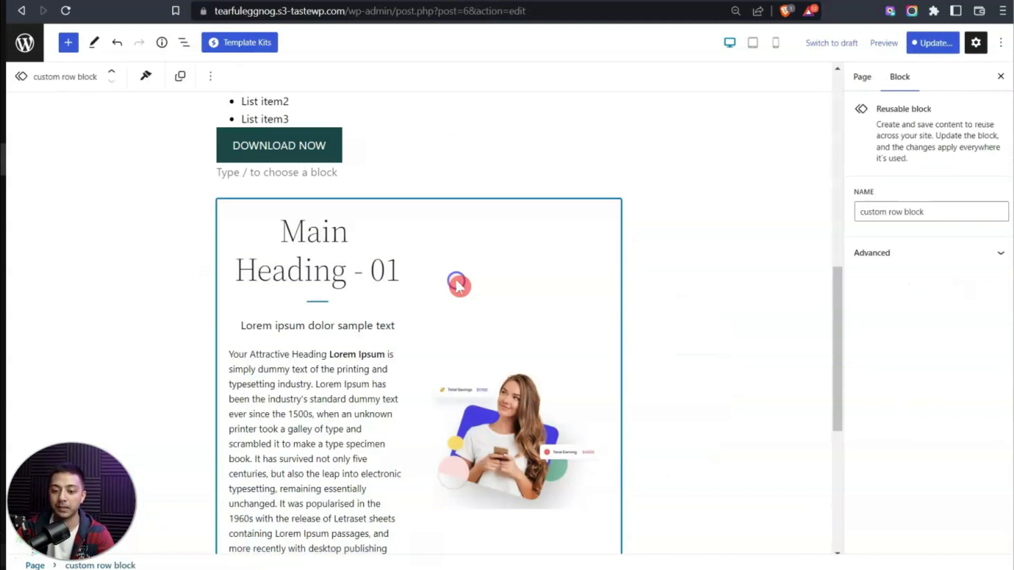
pyautogui.press('Delete')
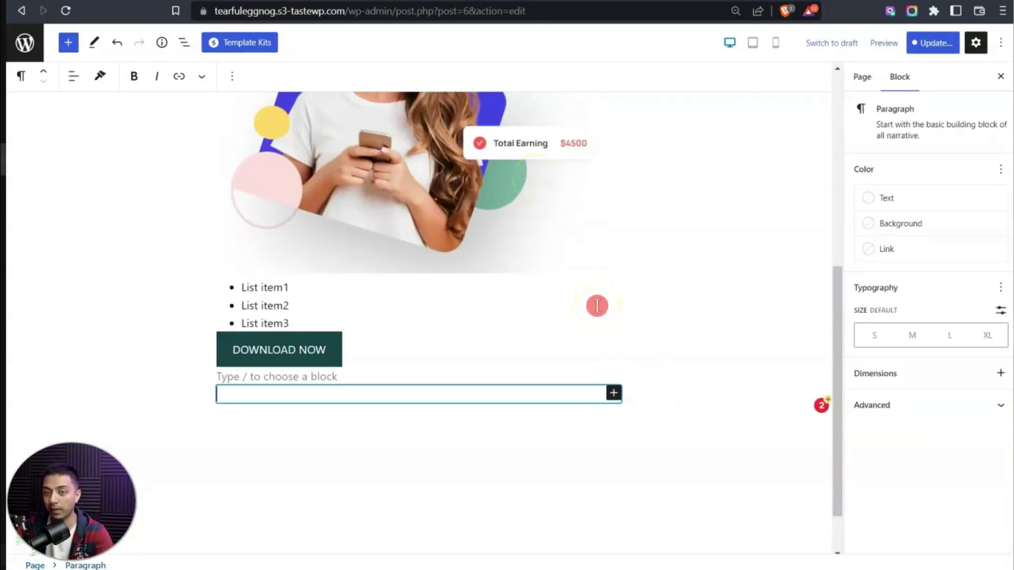
pyautogui.click(397, 397)
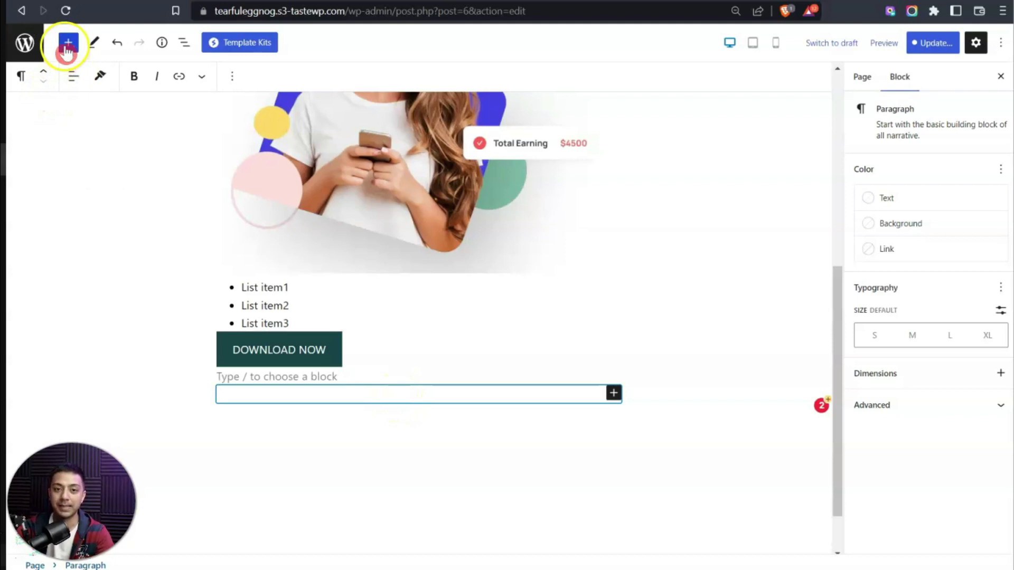
pyautogui.click(543, 478)
pyautogui.write('/')
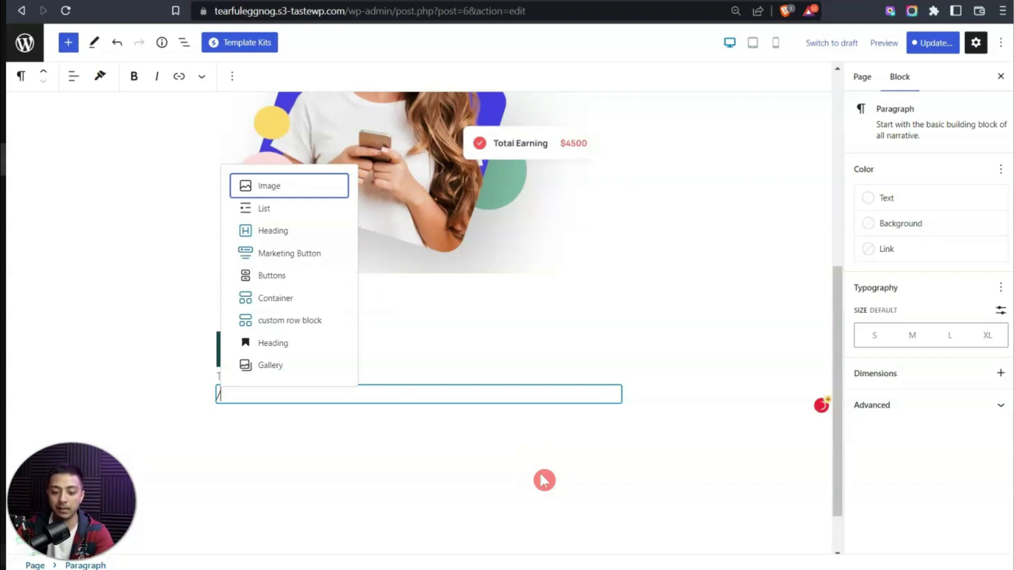
pyautogui.write('custom')
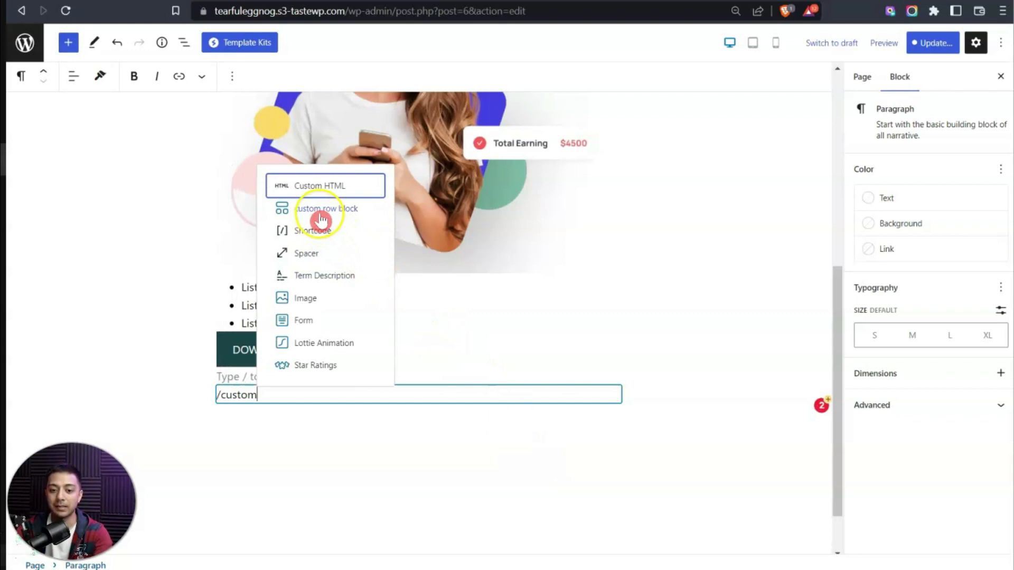
pyautogui.click(339, 214)
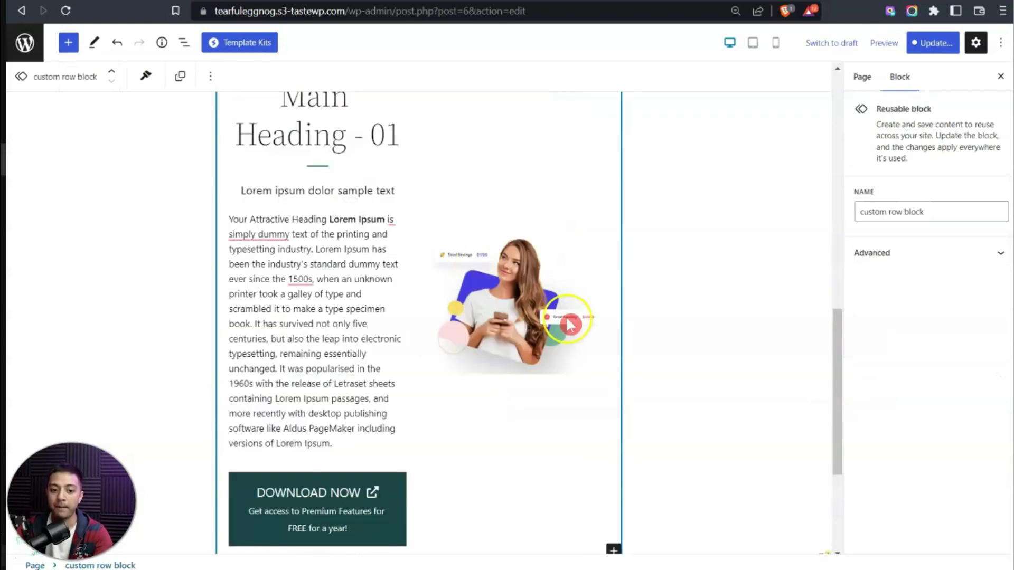
# - Convert the reinserted custom row block to regular blocks from its List View options menu
pyautogui.click(185, 43)
pyautogui.click(34, 227)
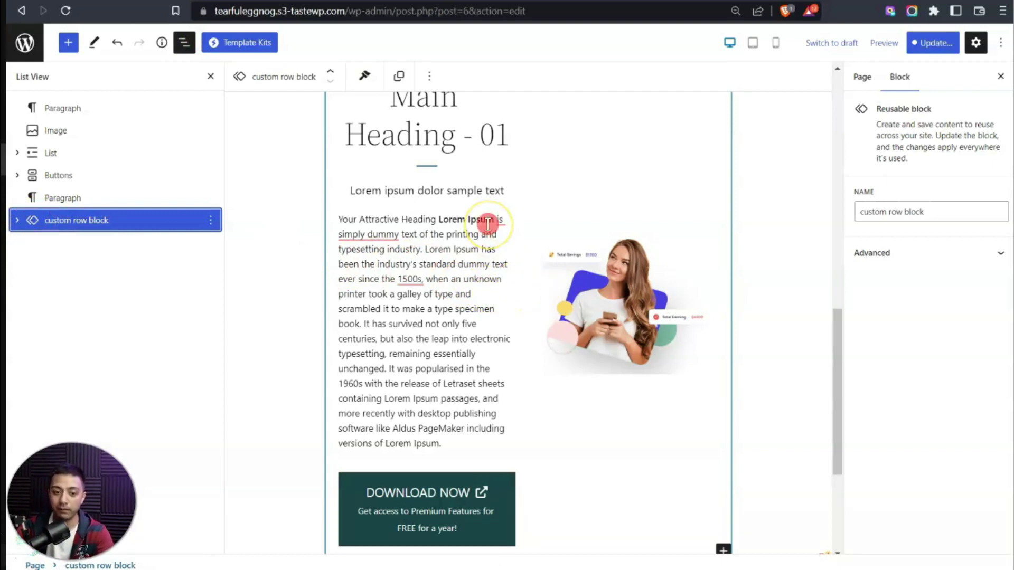
pyautogui.scroll(2, 487, 223)
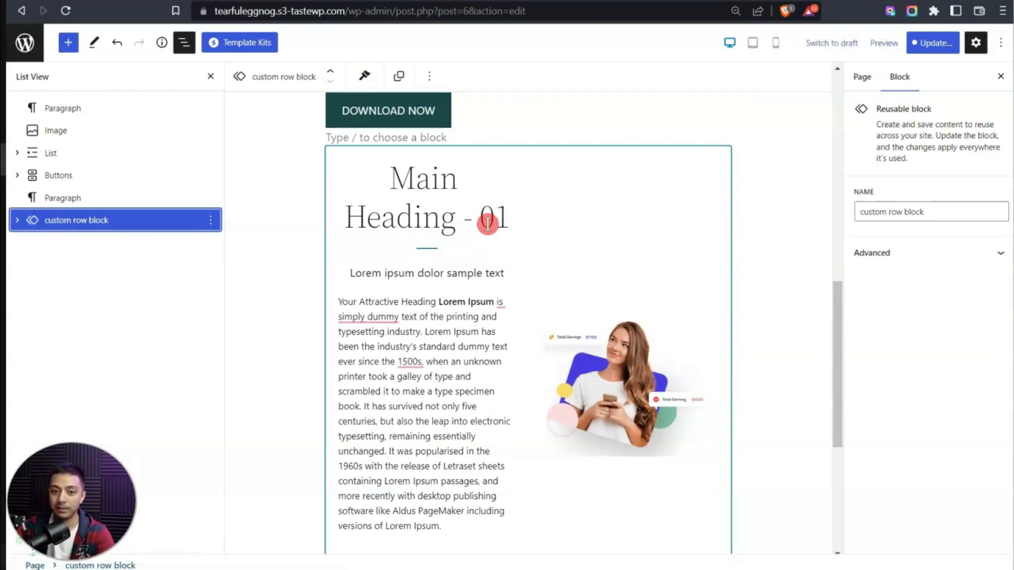
pyautogui.click(430, 165)
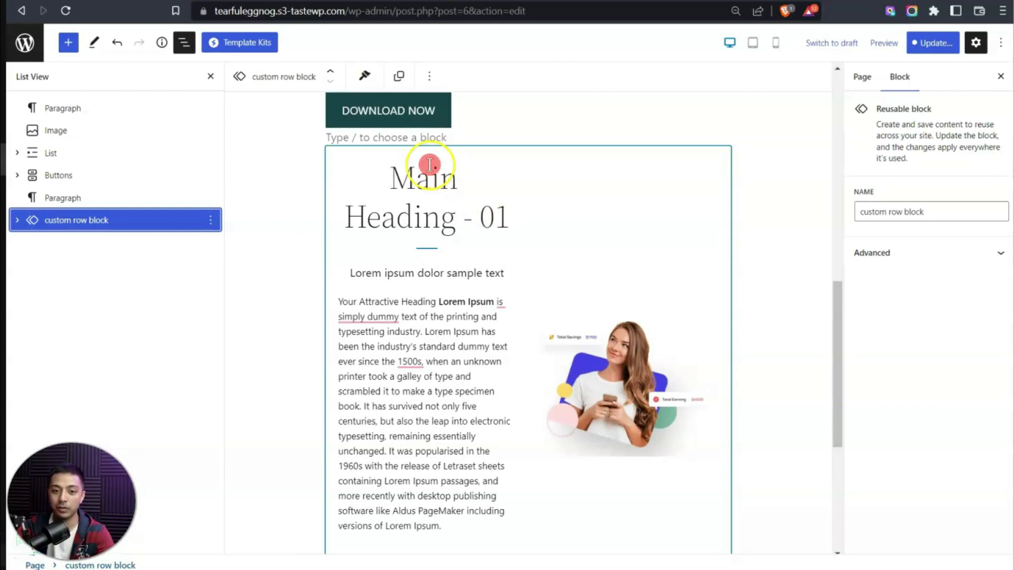
pyautogui.click(211, 220)
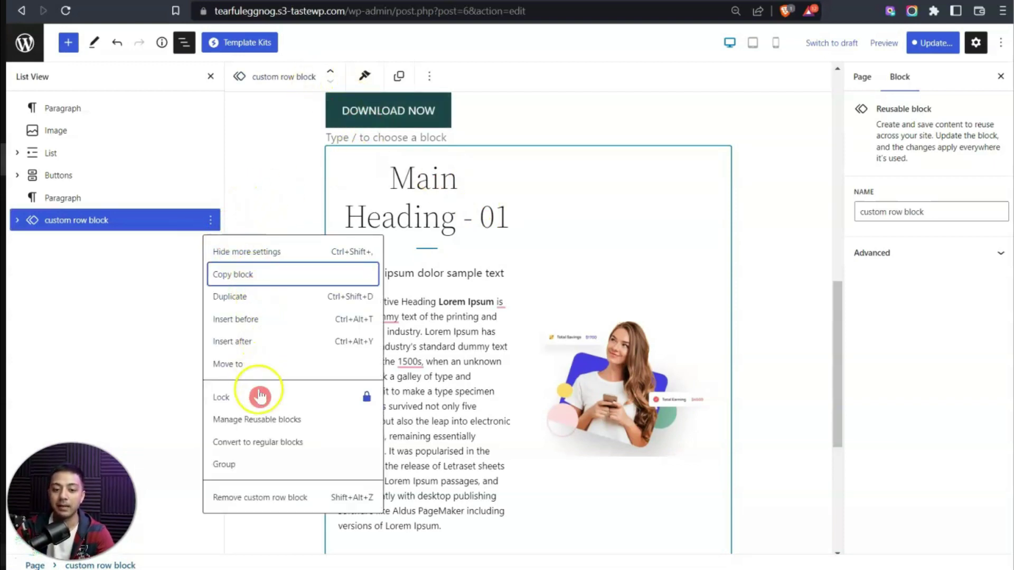
pyautogui.click(285, 449)
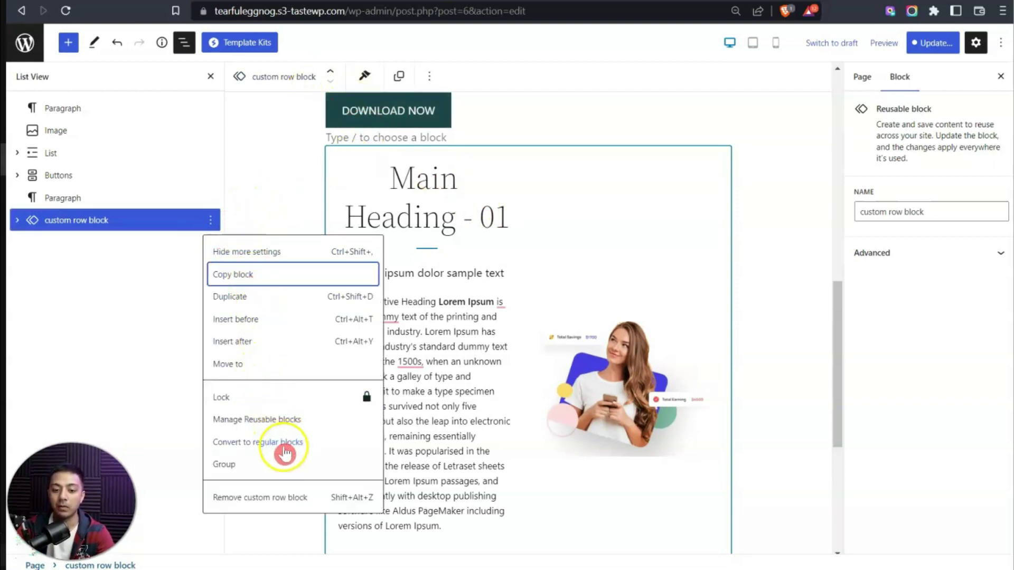
pyautogui.click(272, 453)
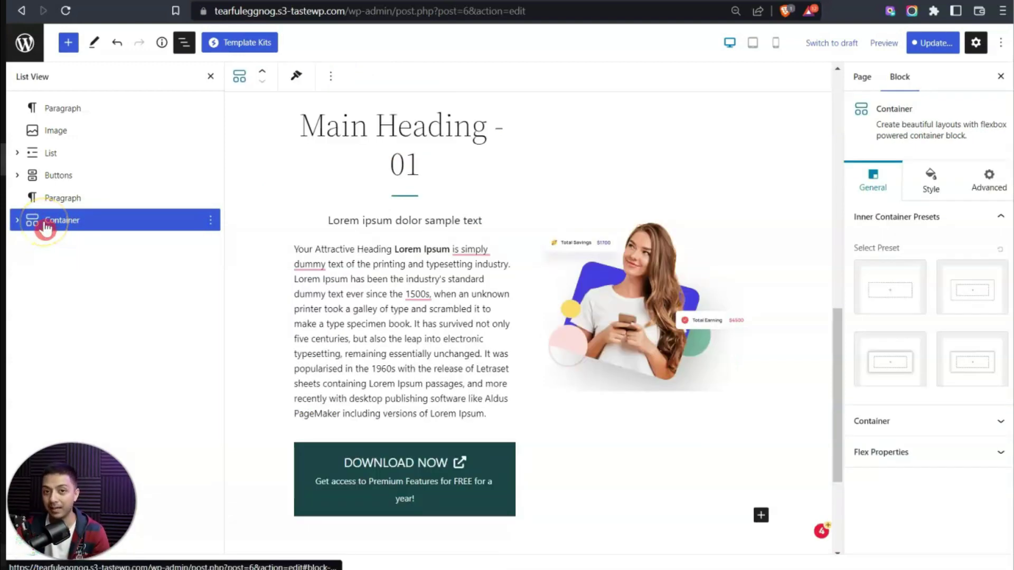
# - Compare the page's converted Container with the custom row block editor, still headed 'Main Heading - 01'
pyautogui.click(86, 235)
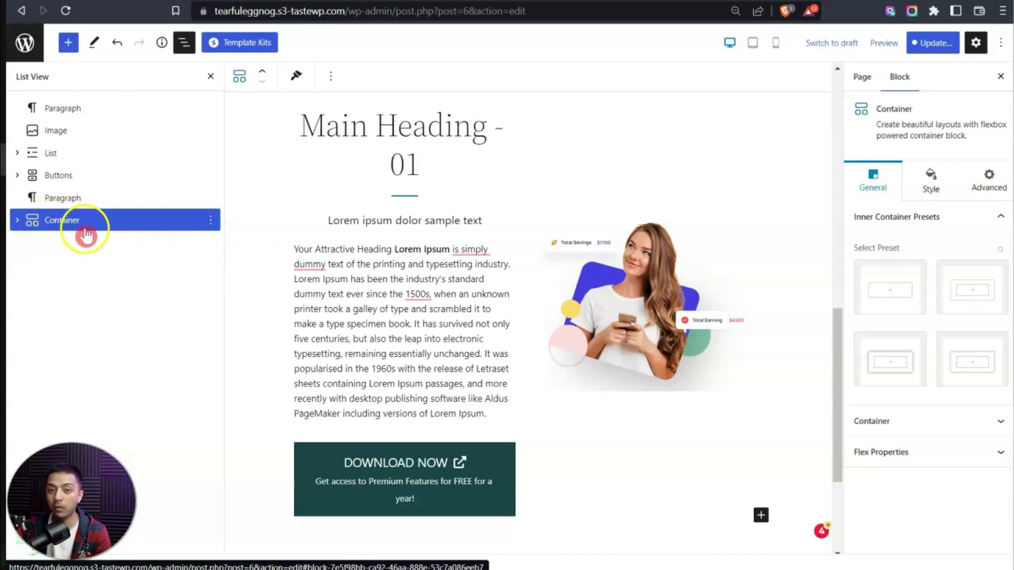
pyautogui.click(414, 151)
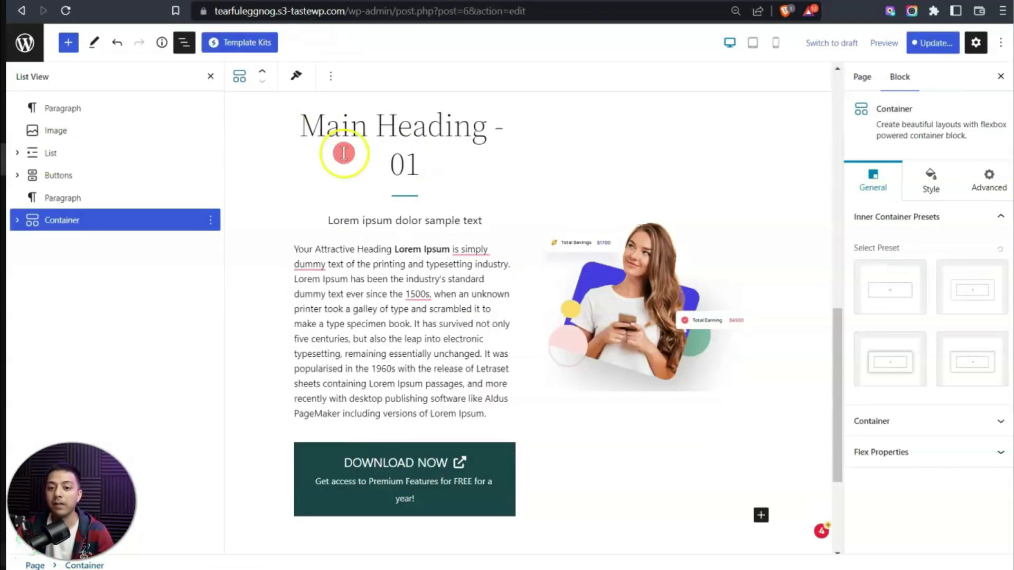
pyautogui.click(178, 236)
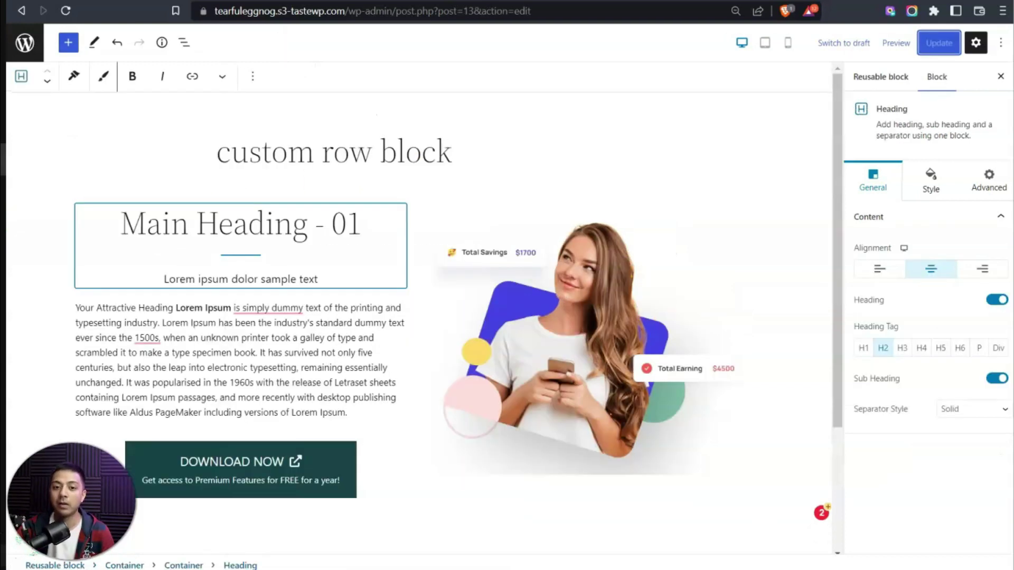
pyautogui.click(266, 213)
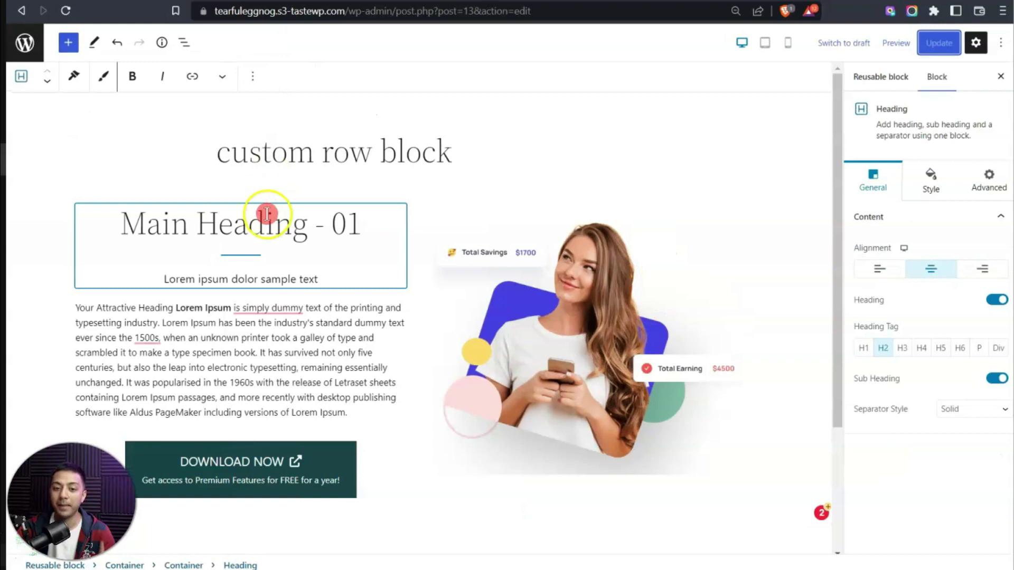